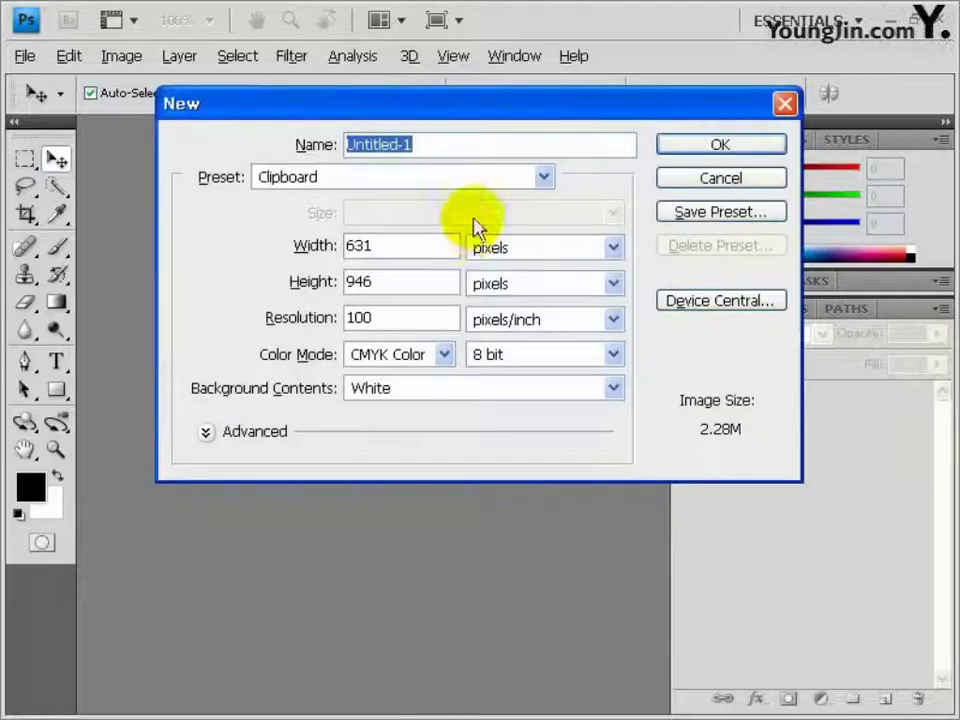
# Create a new CMYK document 166 mm wide and 246 mm high at 100 pixels/inch with a white background
pyautogui.click(482, 246)
pyautogui.click(529, 327)
pyautogui.hotkey('shift', 'Tab')
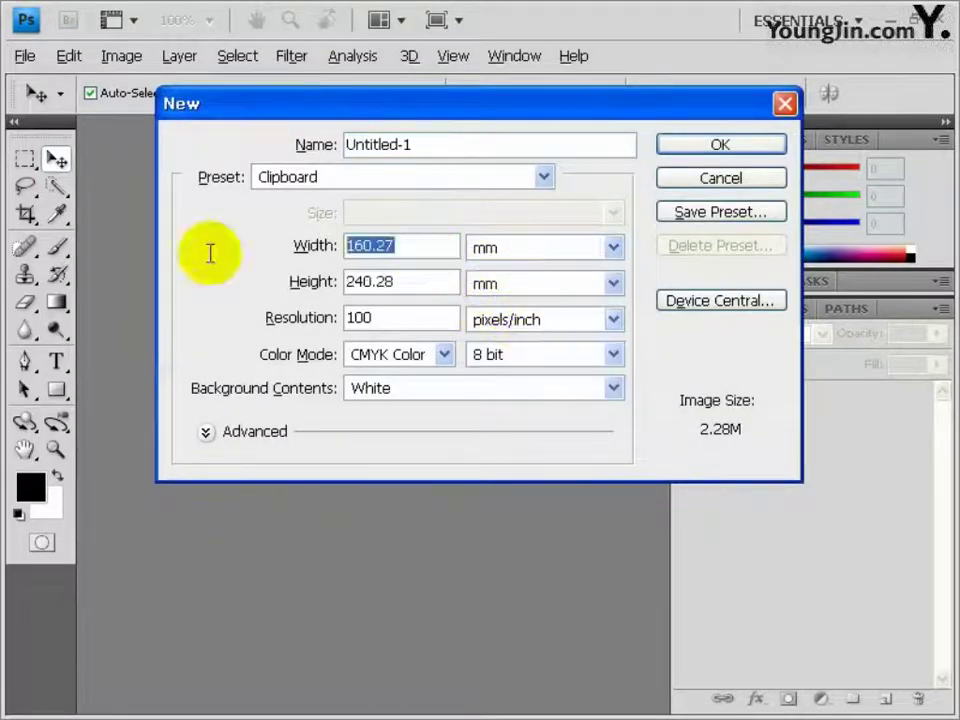
pyautogui.write('166')
pyautogui.press('Tab')
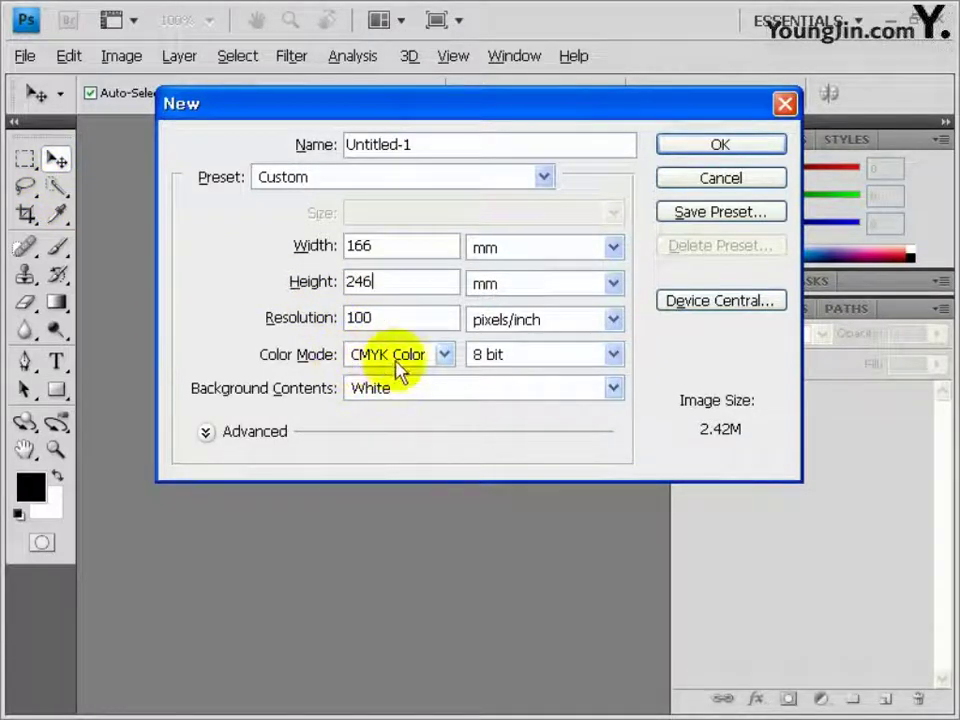
pyautogui.press('Return')
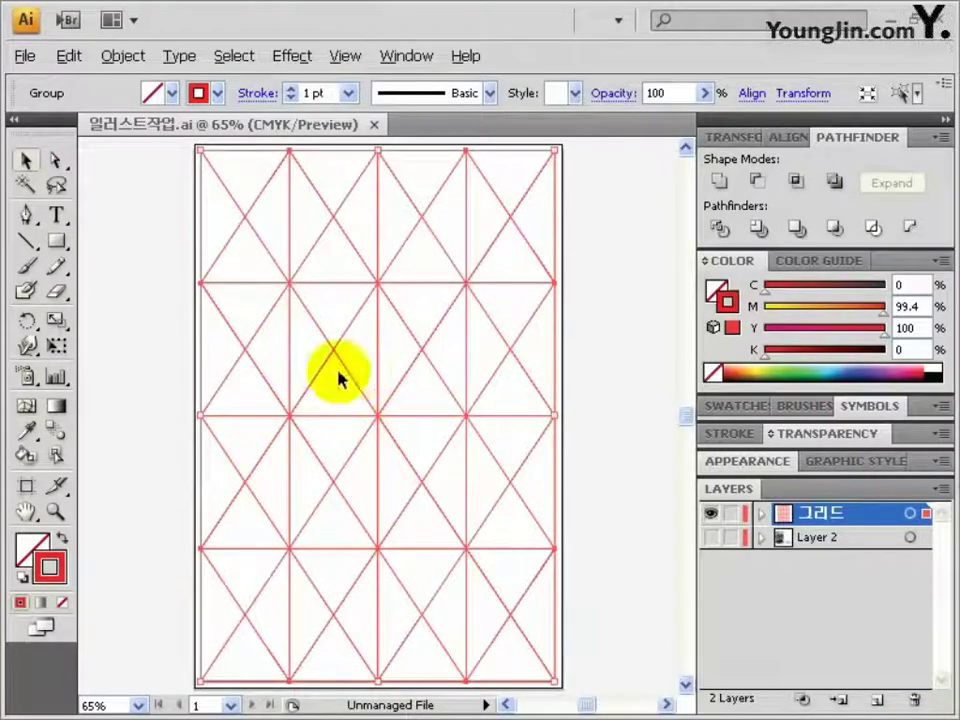
# Switch to Illustrator, copy the red grid artwork, and paste it into the new Photoshop document as pixels
pyautogui.hotkey('ctrl', 'shift', 'b')
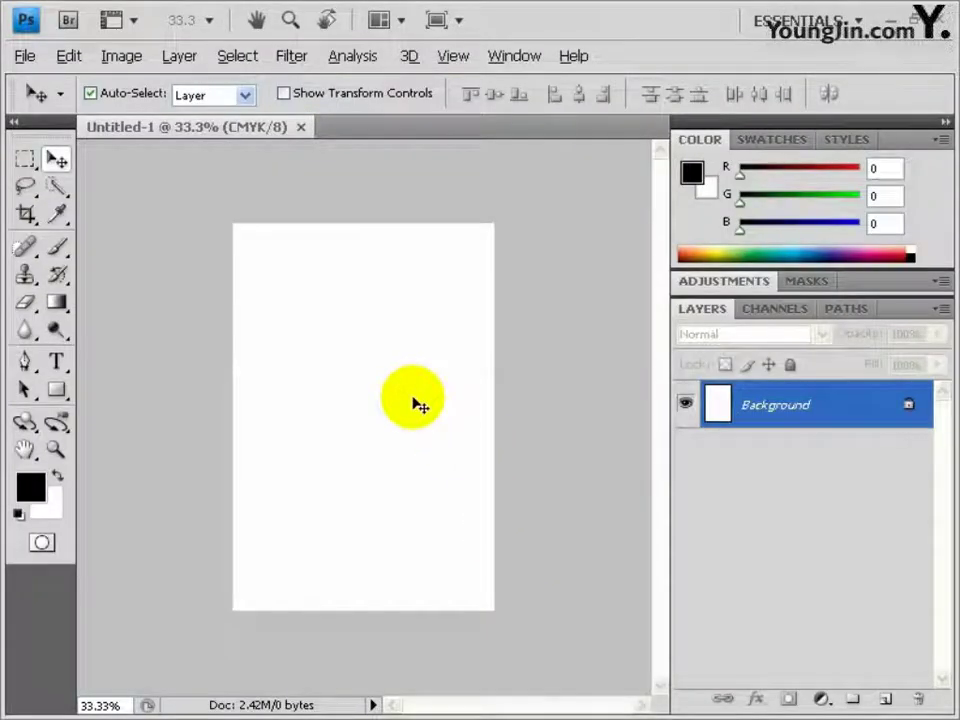
pyautogui.hotkey('ctrl', 'v')
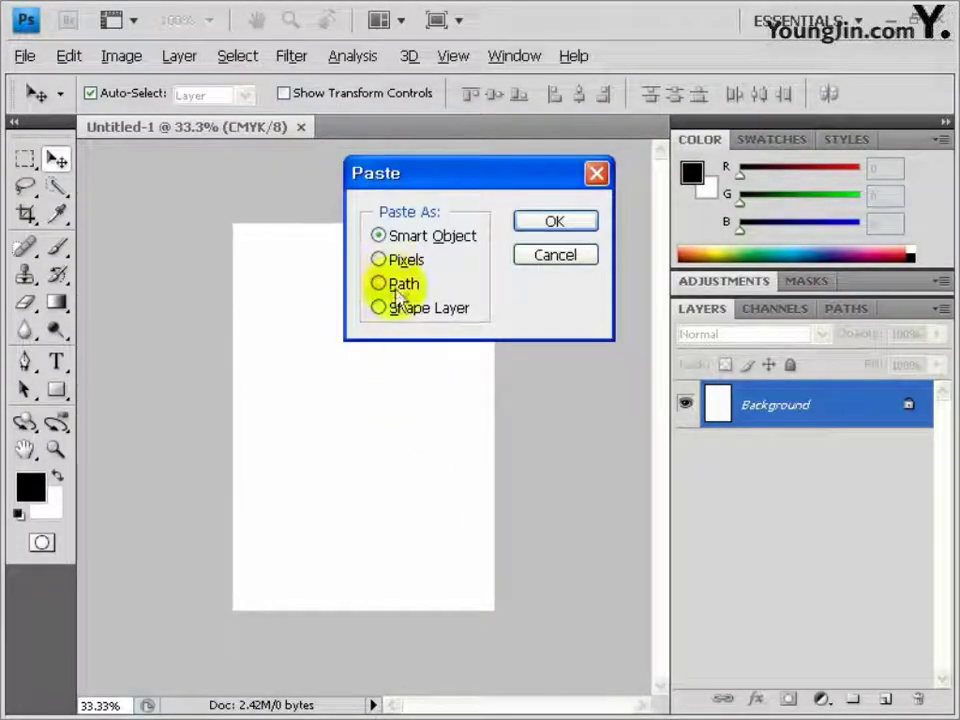
pyautogui.press('Return')
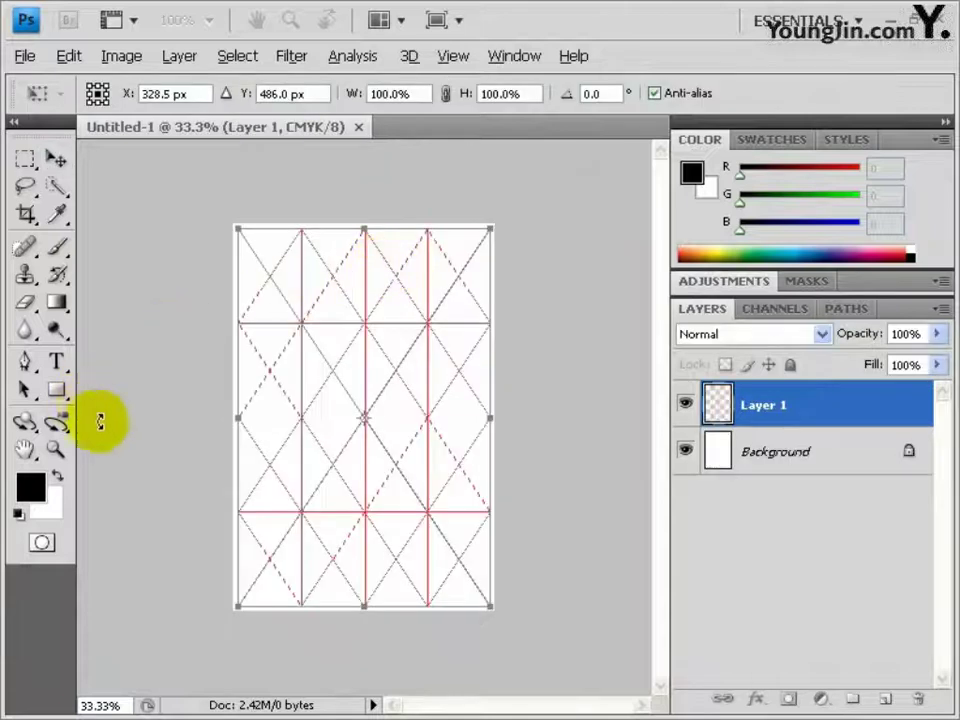
pyautogui.press('Return')
# Rename the pasted grid layer 그리드 and lock it completely
pyautogui.click(25, 449)
pyautogui.doubleClick(25, 449)
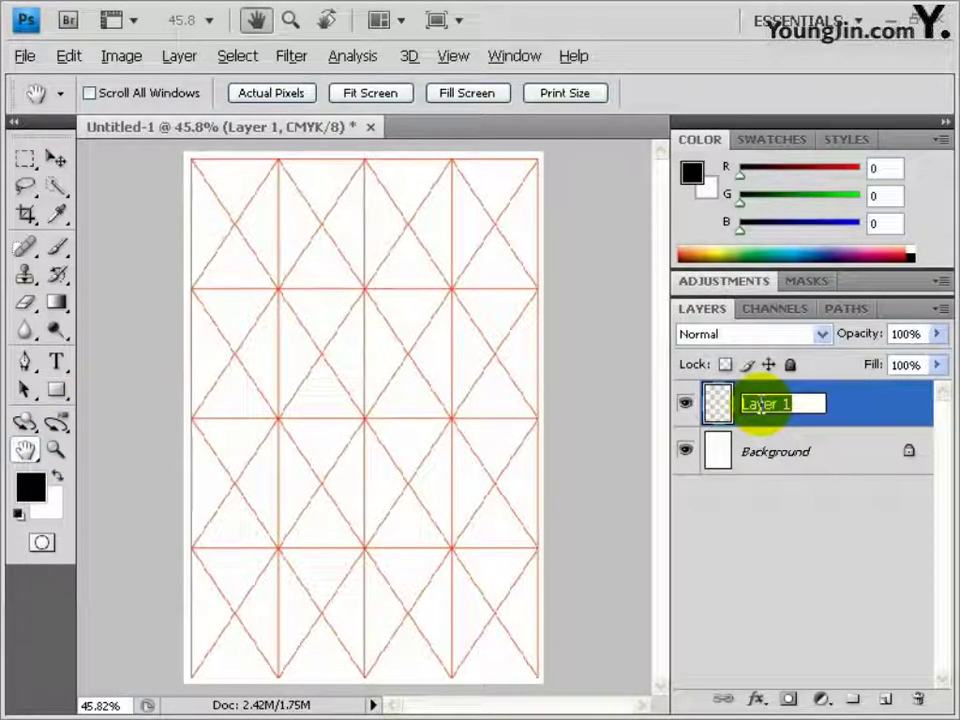
pyautogui.write('드')
pyautogui.press('Return')
pyautogui.click(790, 365)
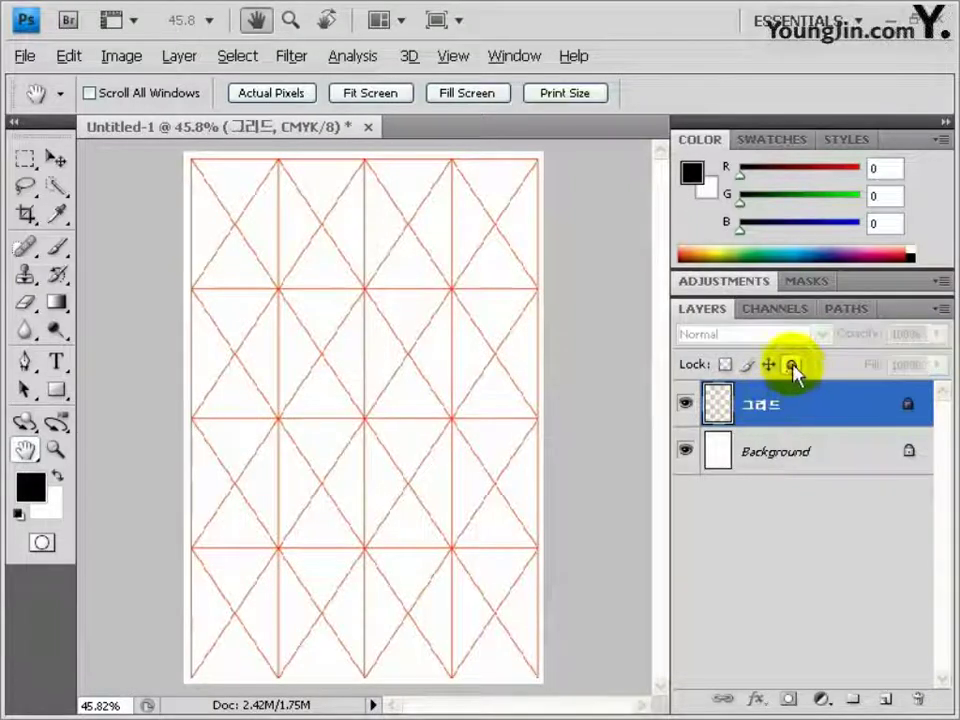
# Save the document in Photoshop format as 포토샵작업, keeping its layers
pyautogui.hotkey('ctrl', 's')
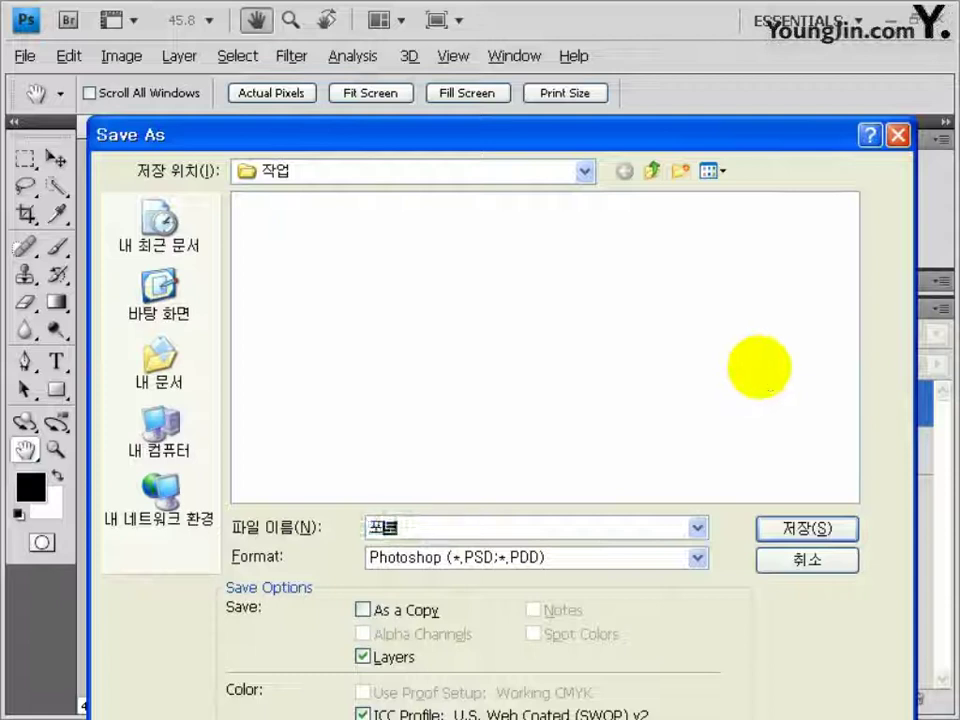
pyautogui.write('포토샵작업')
pyautogui.press('Return')
pyautogui.press('Return')
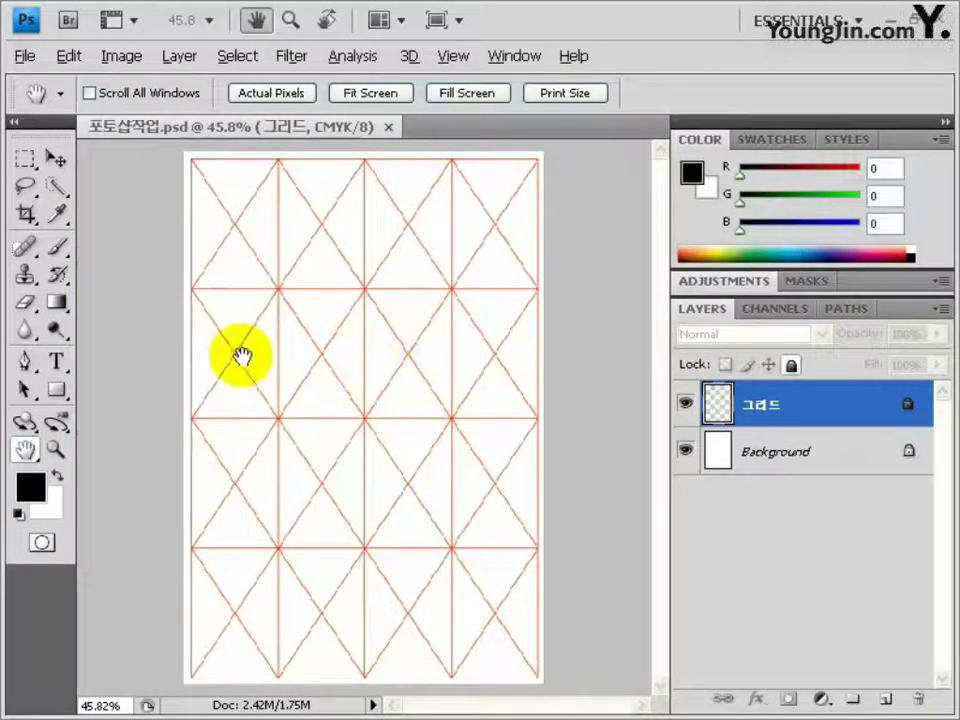
# Edit a gradient for the Background layer, setting its start color stop to C 0, M 0, Y 100, K 0
pyautogui.click(782, 466)
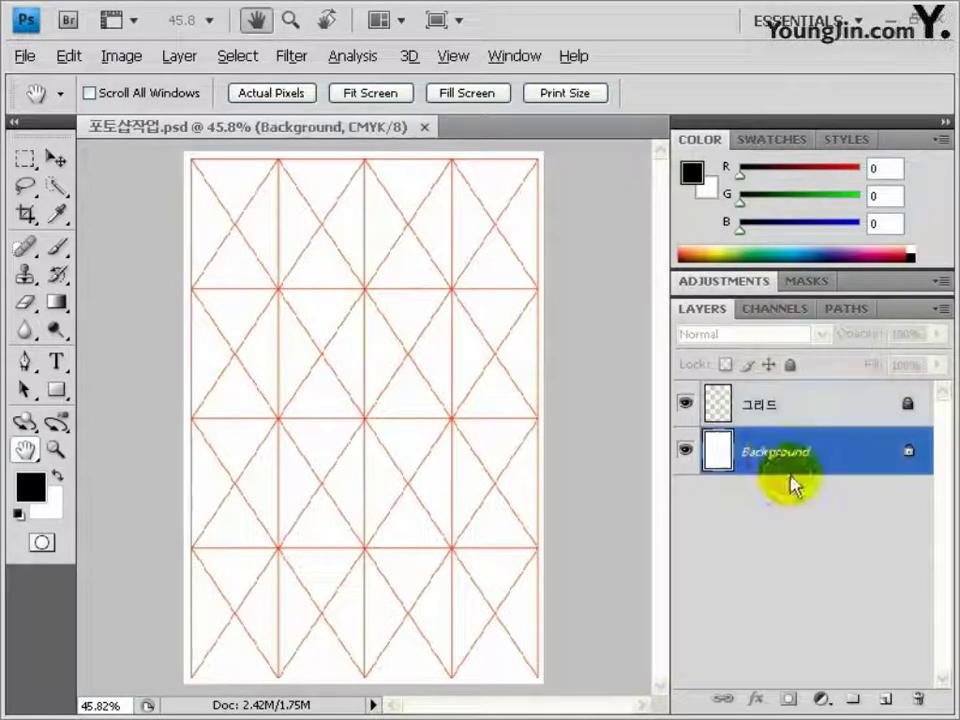
pyautogui.click(58, 306)
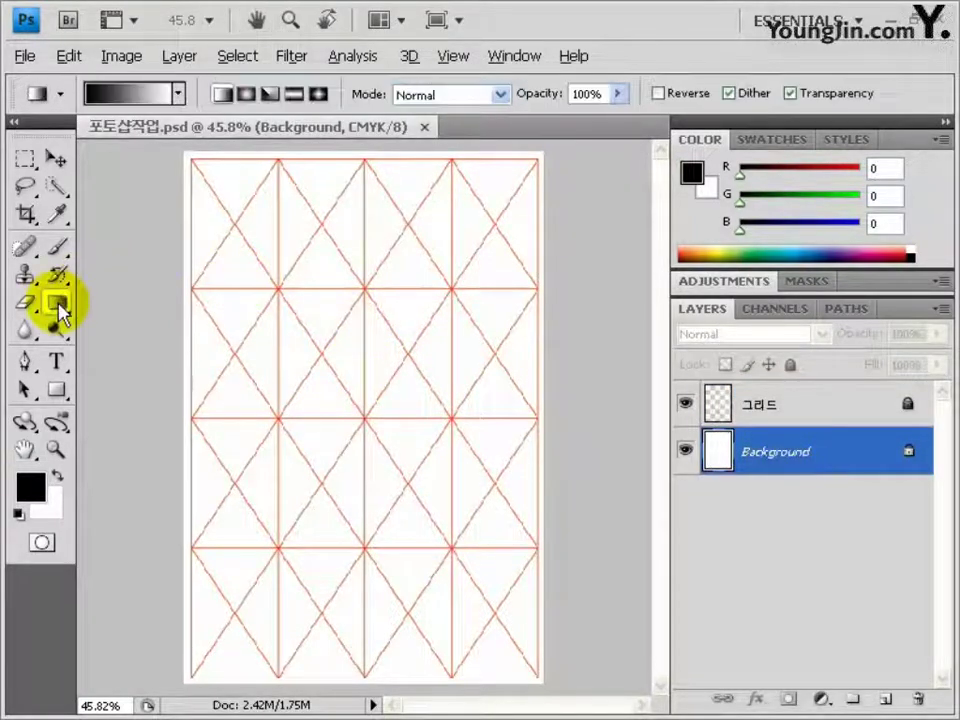
pyautogui.click(118, 103)
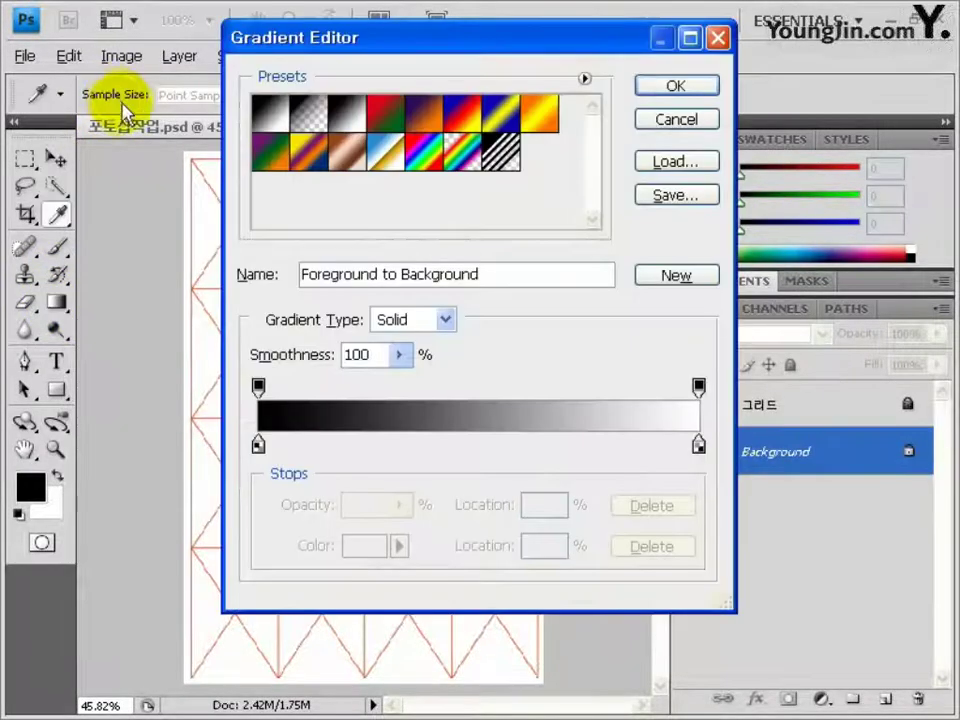
pyautogui.doubleClick(259, 444)
pyautogui.write('0')
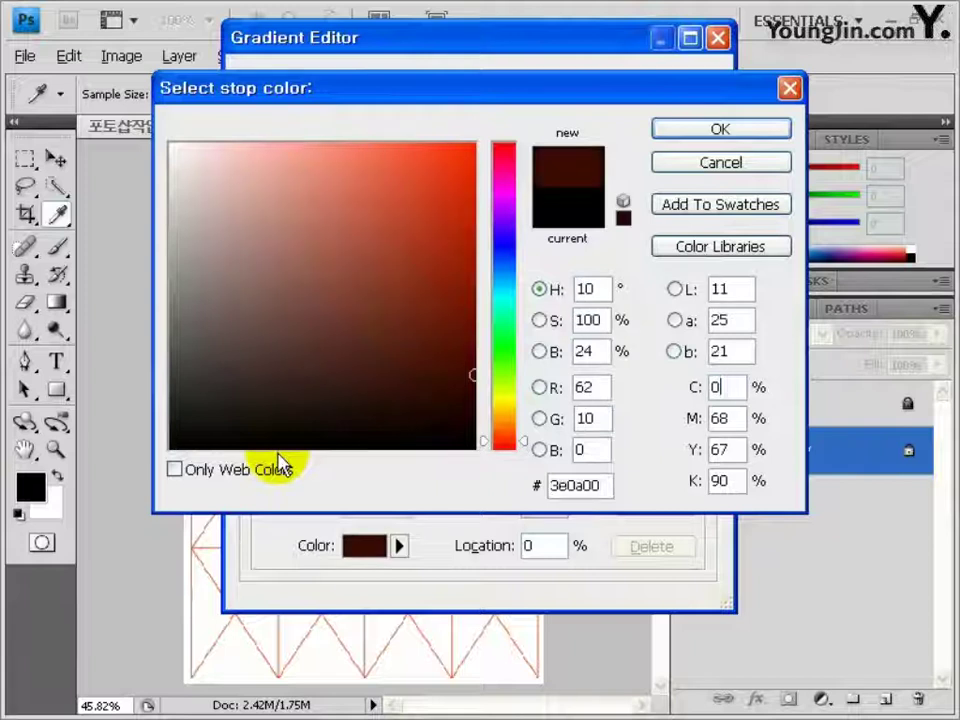
pyautogui.press('Tab')
pyautogui.write('0')
pyautogui.press('Tab')
pyautogui.write('100')
pyautogui.press('Tab')
pyautogui.write('0')
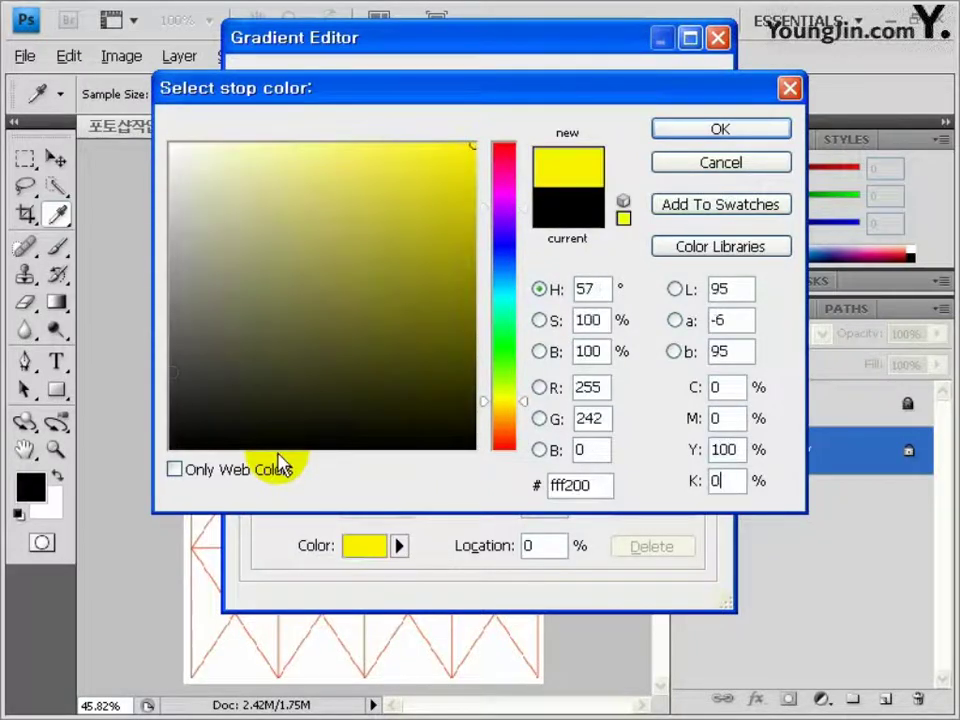
pyautogui.click(700, 126)
# Set the gradient's end color stop to C 80, M 55, Y 0, K 0
pyautogui.doubleClick(698, 441)
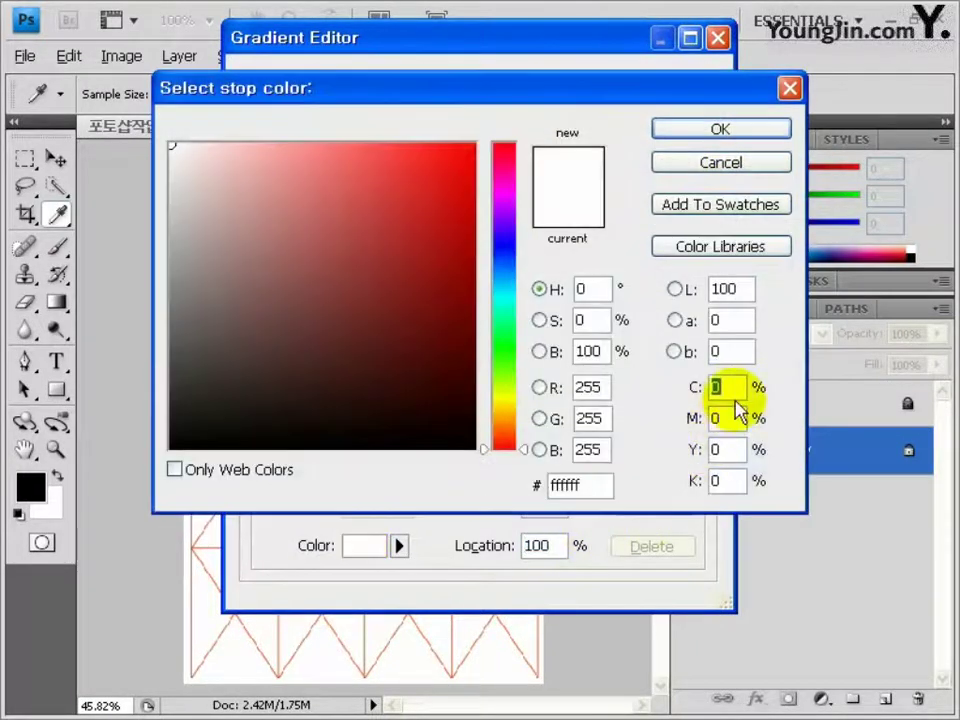
pyautogui.write('80')
pyautogui.write('55')
pyautogui.click(705, 129)
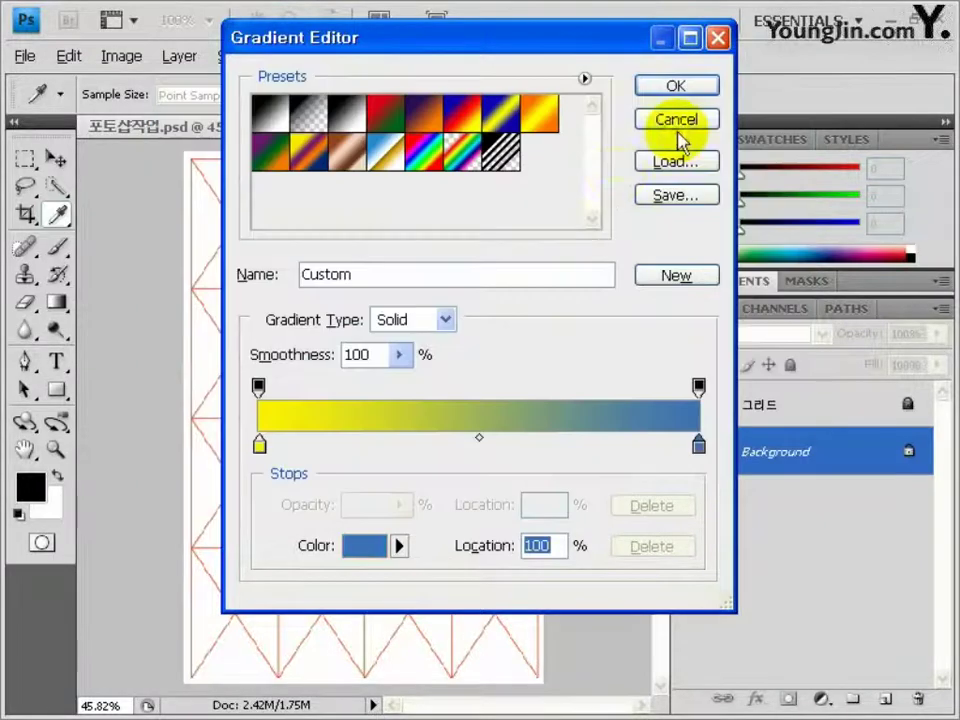
# Add a middle color stop to the gradient and color it C 77, M 0, Y 100, K 0
pyautogui.click(480, 445)
pyautogui.doubleClick(480, 445)
pyautogui.write('77')
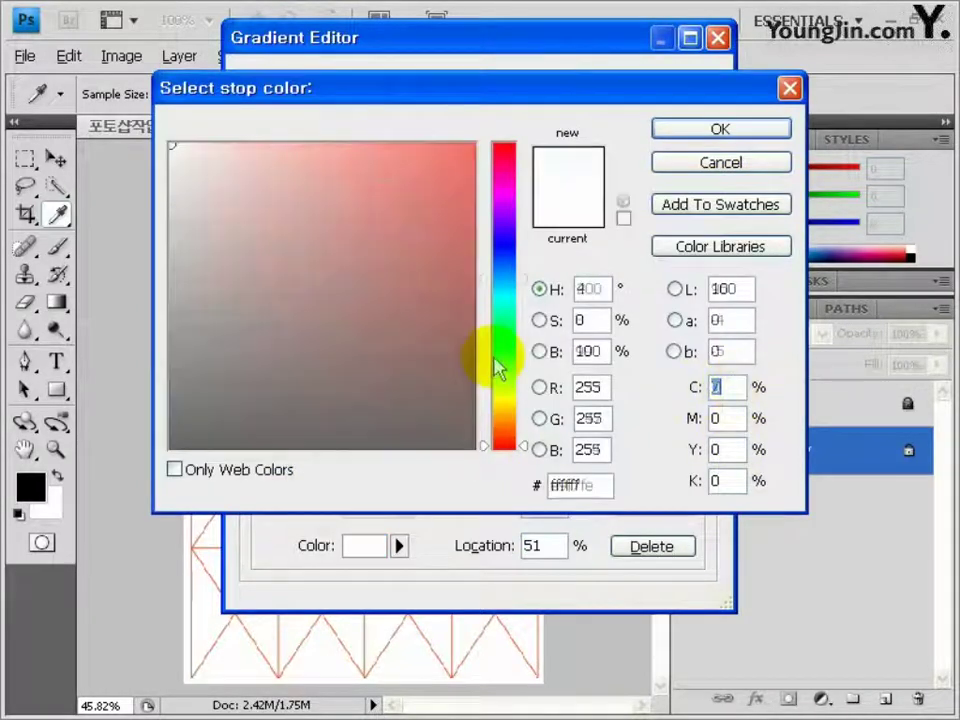
pyautogui.press('Tab')
pyautogui.write('10')
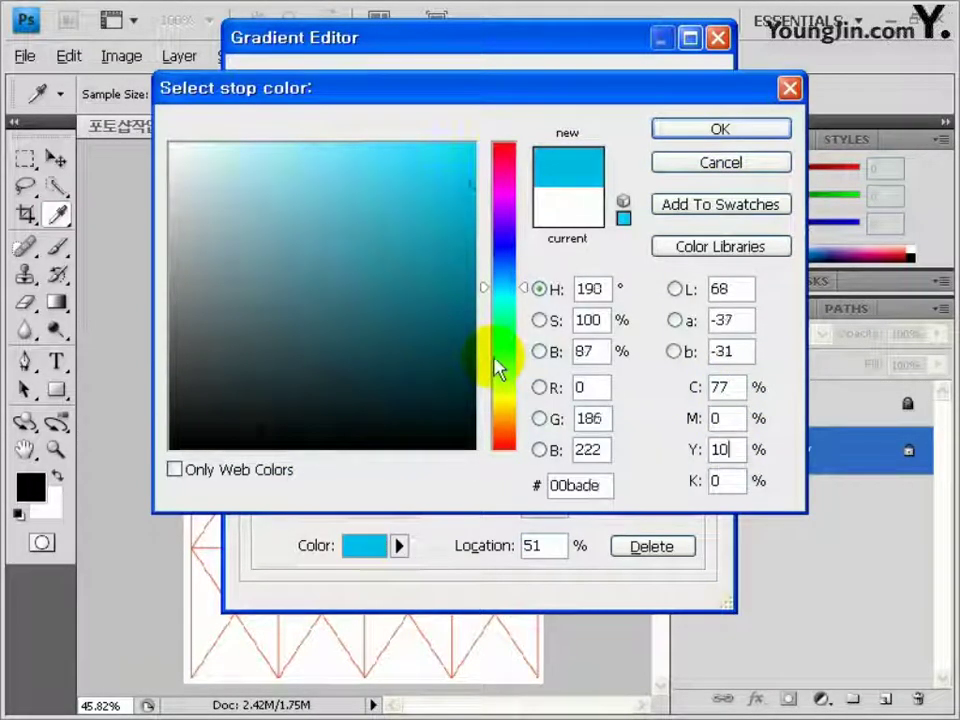
pyautogui.write('0')
pyautogui.press('Tab')
pyautogui.press('Return')
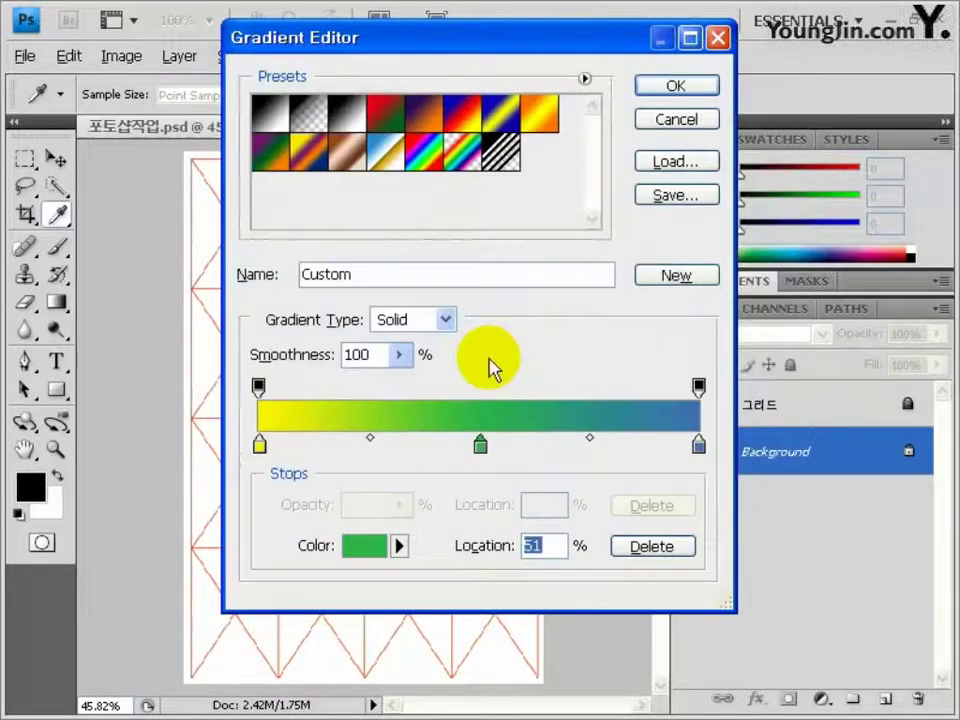
# Place the middle stop at 50% and fill the Background layer with the linear gradient from top to bottom
pyautogui.write('50')
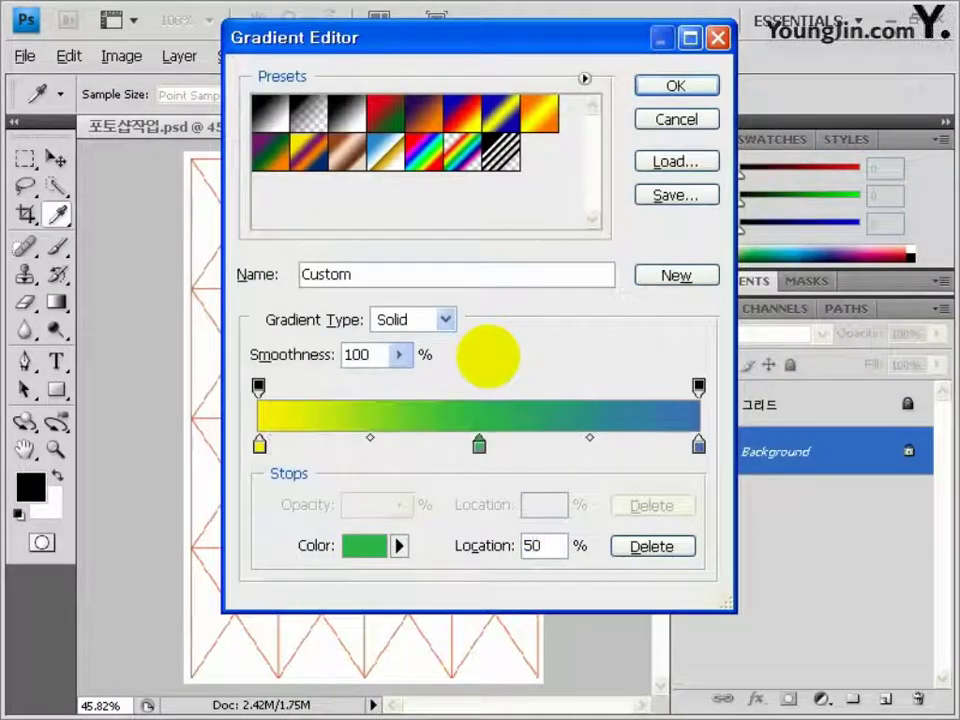
pyautogui.click(675, 86)
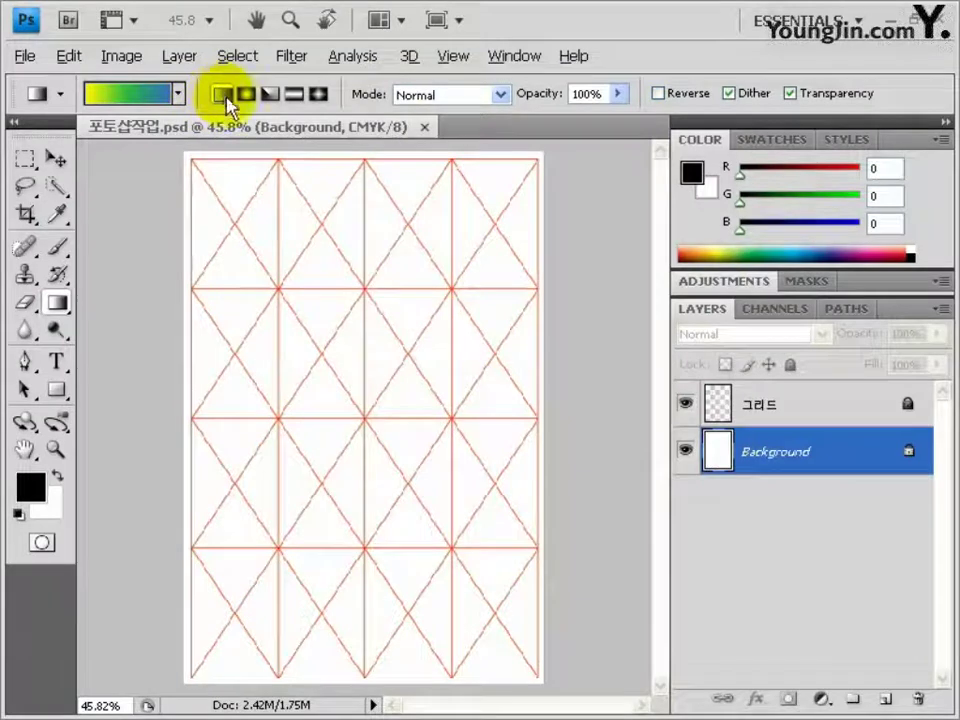
pyautogui.moveTo(364, 164); pyautogui.dragTo(355, 680)
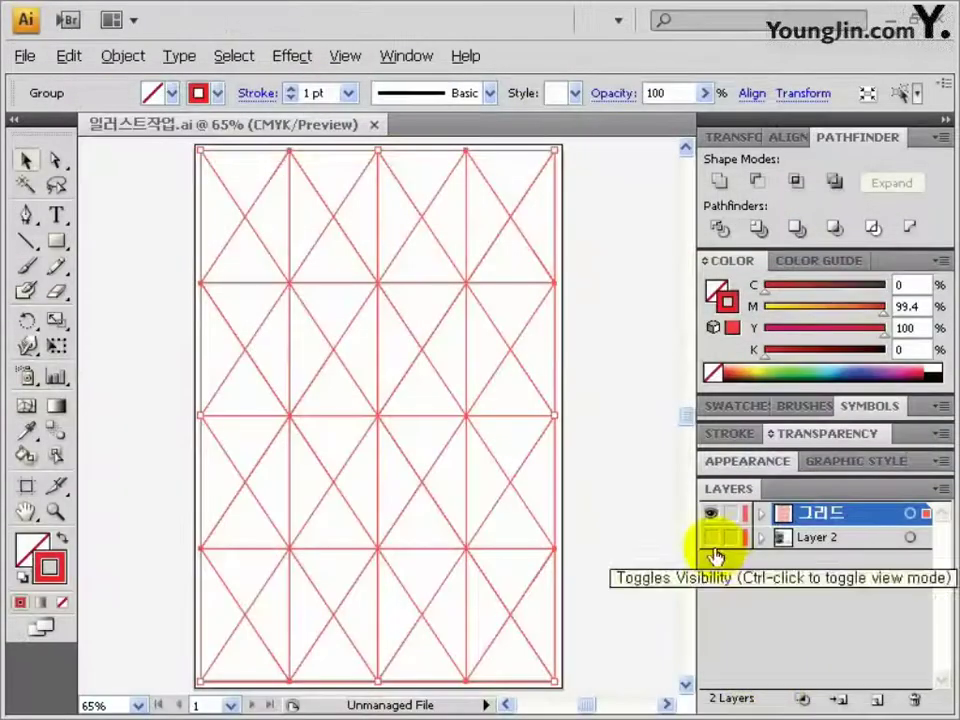
# In Illustrator, show Layer 2 instead of the 그리드 layer, and copy its leaf-pattern background into the Photoshop document as pixels
pyautogui.click(711, 514)
pyautogui.click(711, 538)
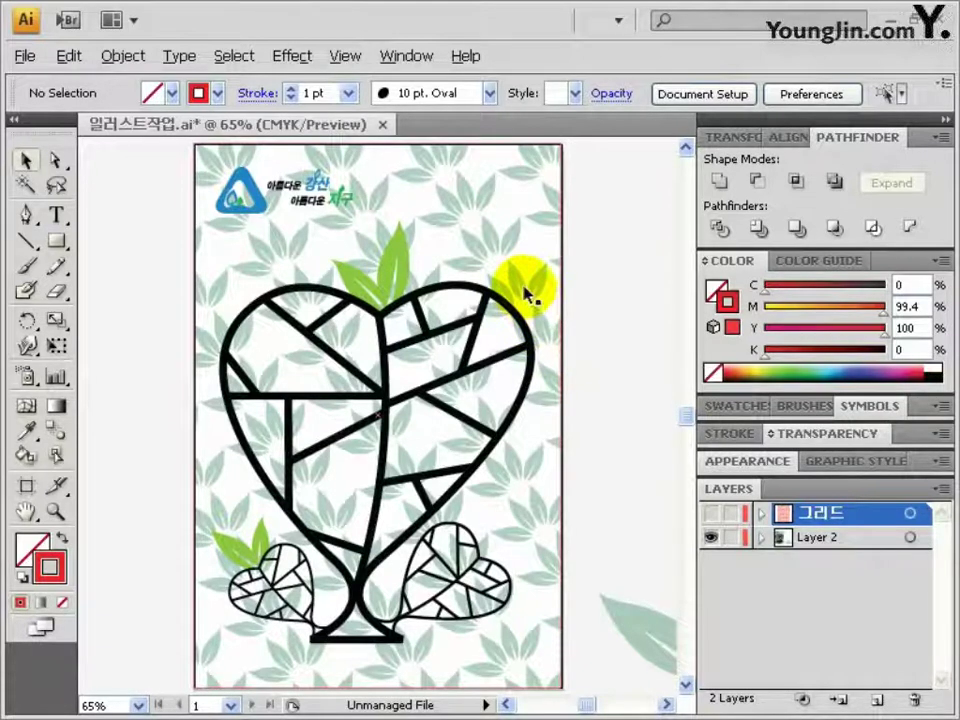
pyautogui.click(524, 291)
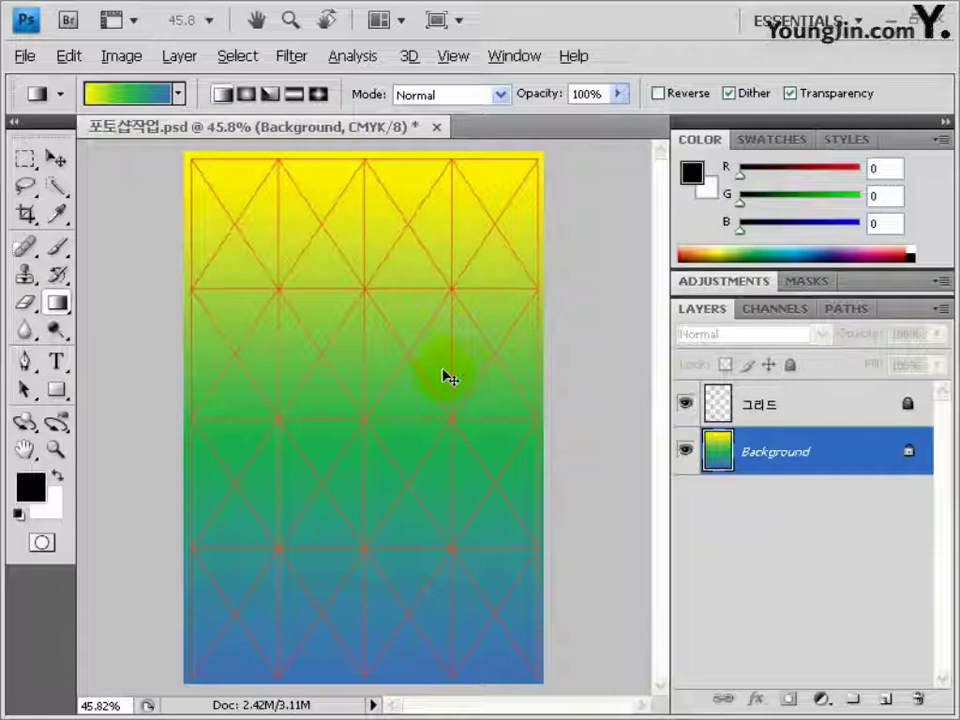
pyautogui.hotkey('ctrl', 'v')
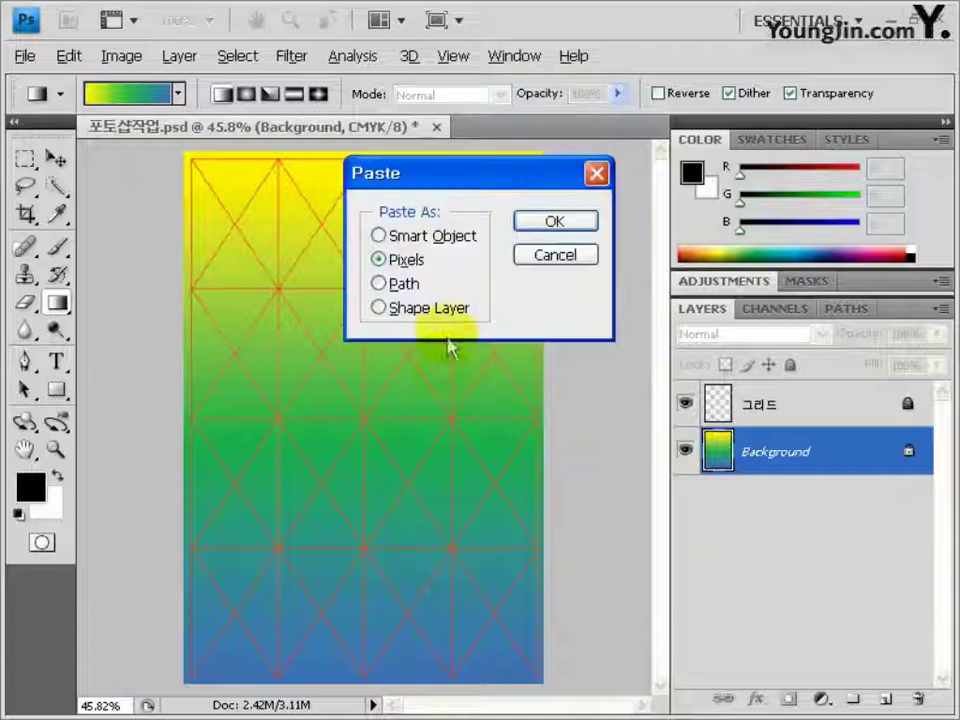
pyautogui.click(545, 221)
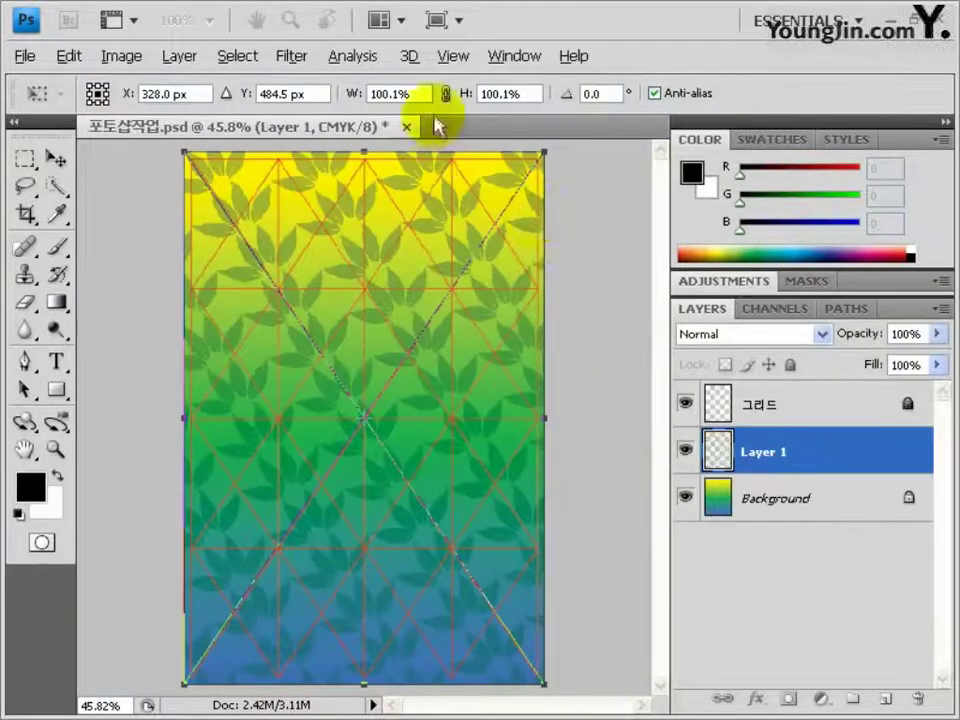
# Scale the pasted leaf pattern to 100% width and height, place it, and rename its layer
pyautogui.click(405, 93)
pyautogui.write('100')
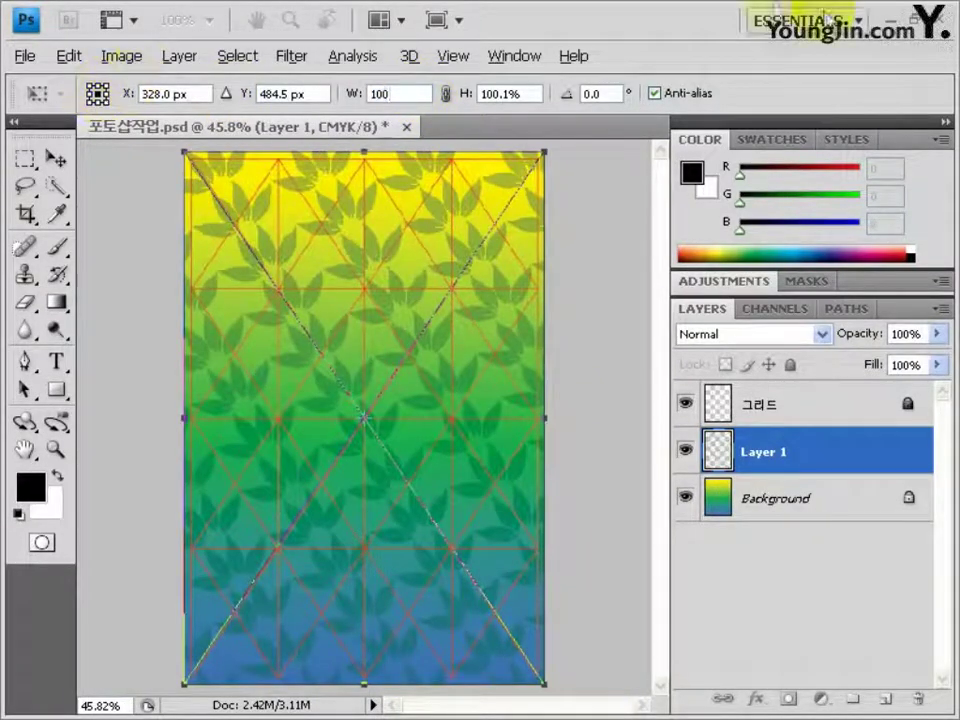
pyautogui.click(506, 93)
pyautogui.write('100')
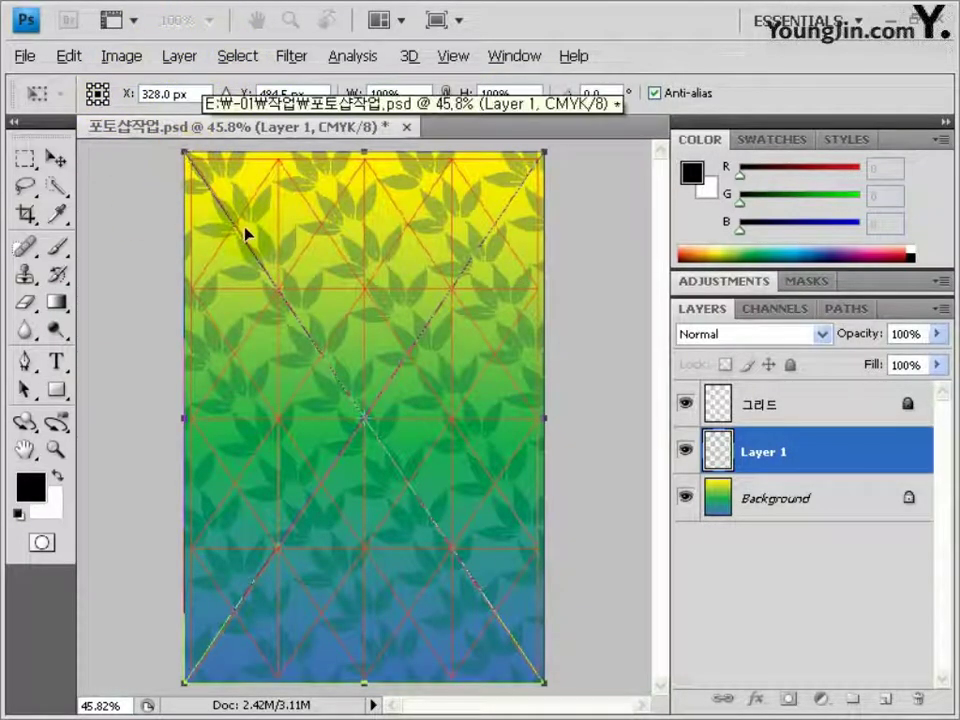
pyautogui.press('Return')
pyautogui.doubleClick(765, 452)
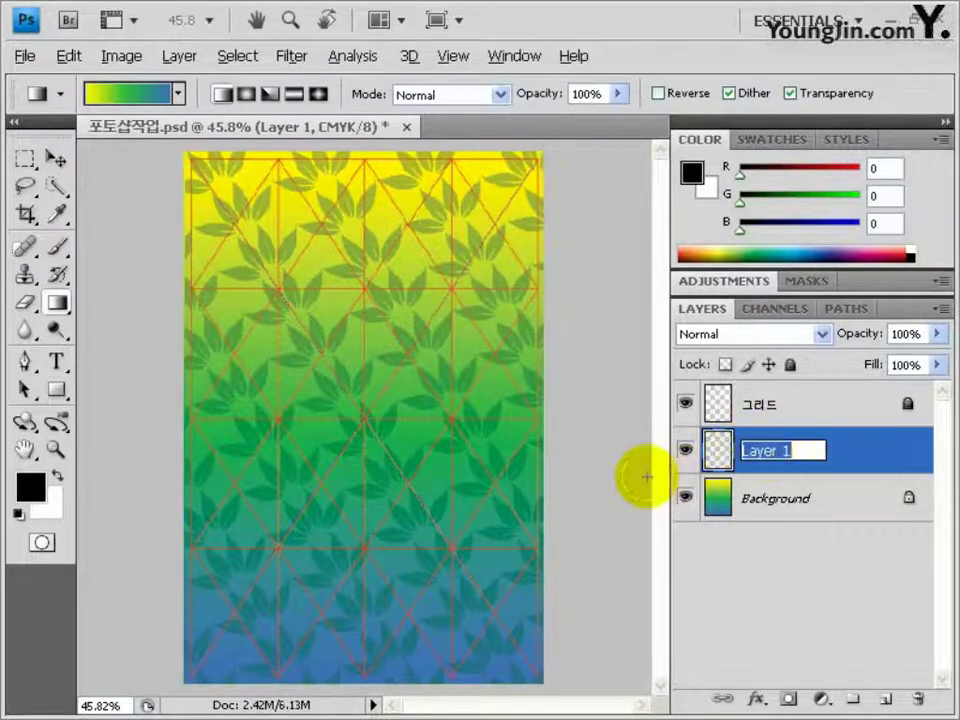
pyautogui.press('Return')
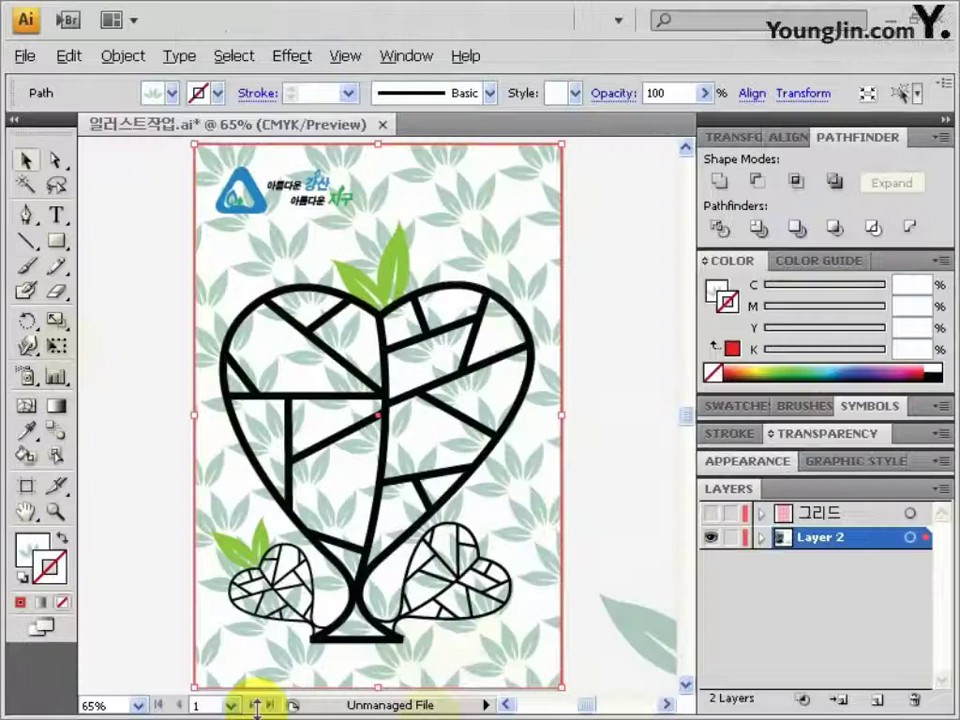
# Switch to Illustrator, expand Layer 2, and hide its 패턴 object
pyautogui.click(760, 536)
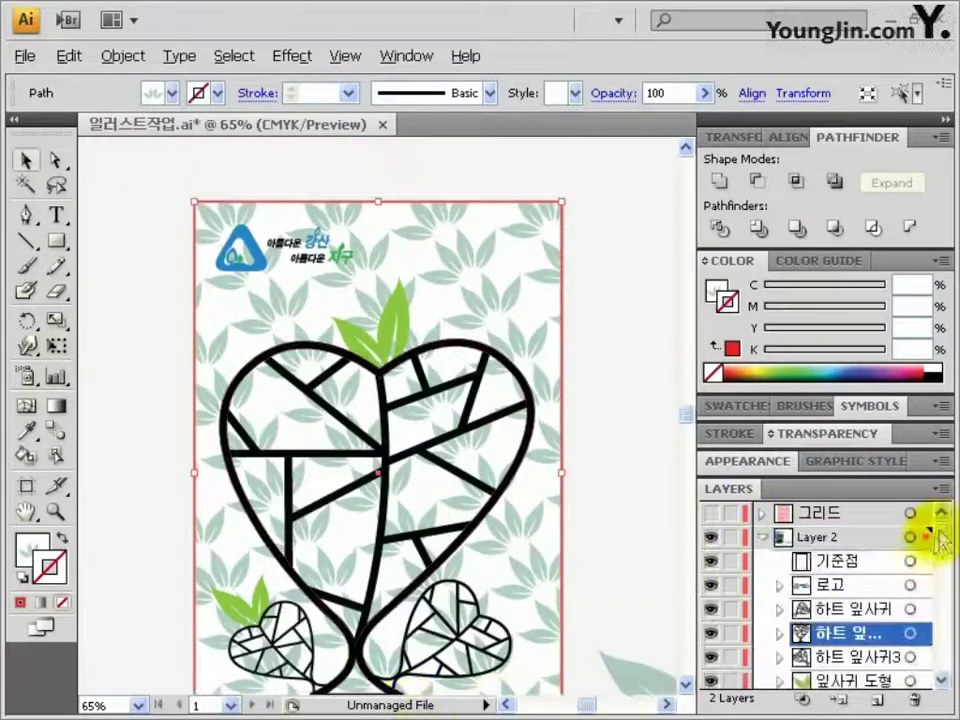
pyautogui.scroll(-2, 935, 570)
pyautogui.scroll(-1, 945, 597)
pyautogui.click(708, 682)
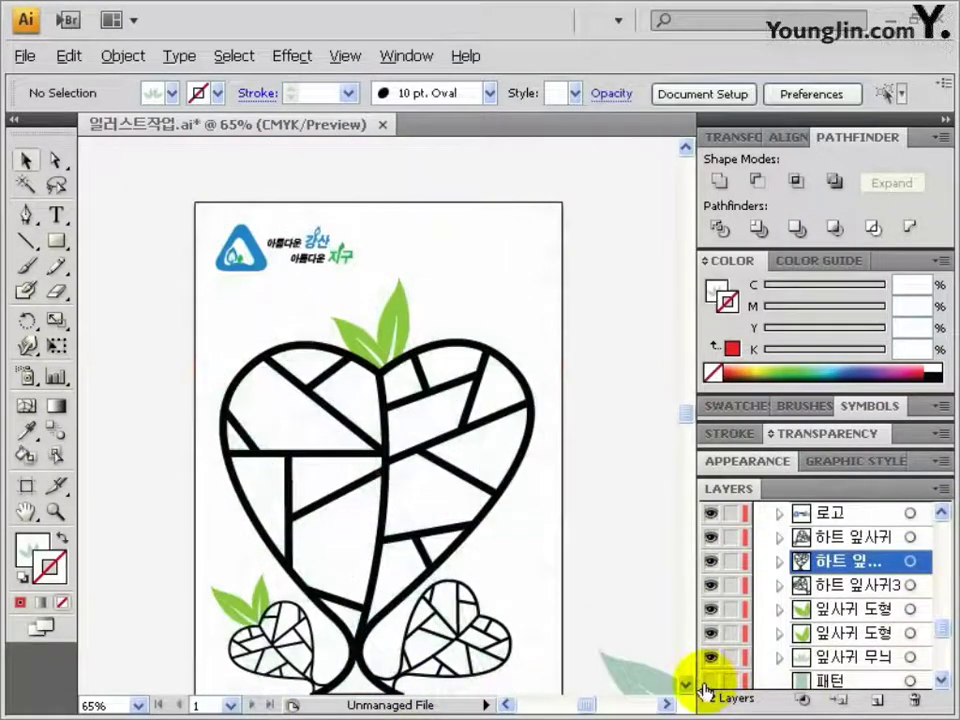
pyautogui.click(710, 682)
pyautogui.click(710, 682)
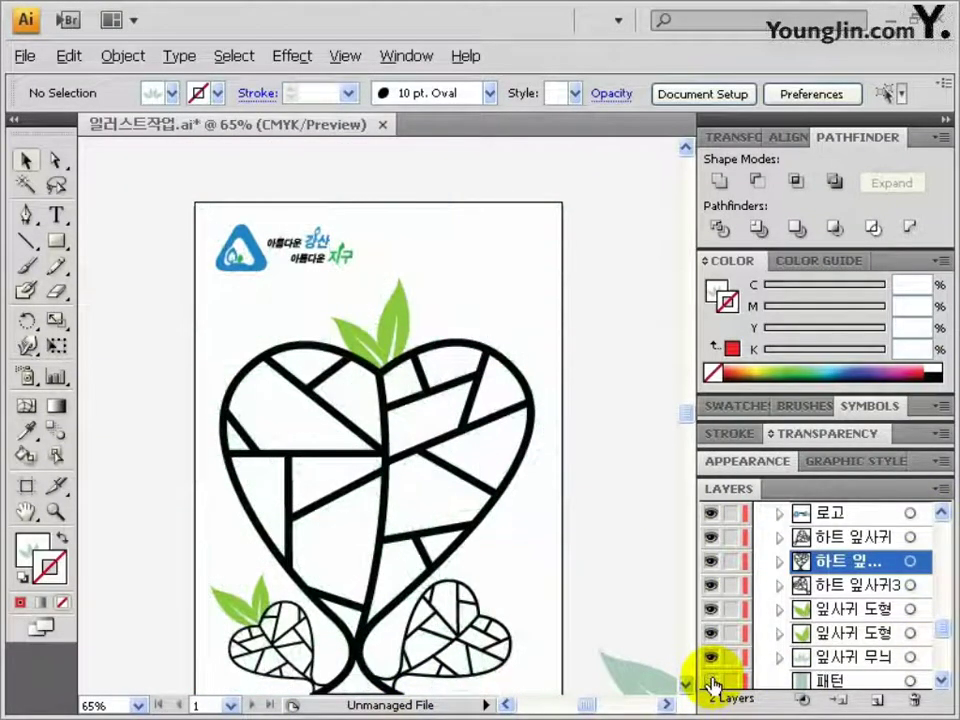
# Copy the large heart tree together with the page-sized rectangle from Illustrator, and paste them into the Photoshop poster as pixels
pyautogui.click(385, 403)
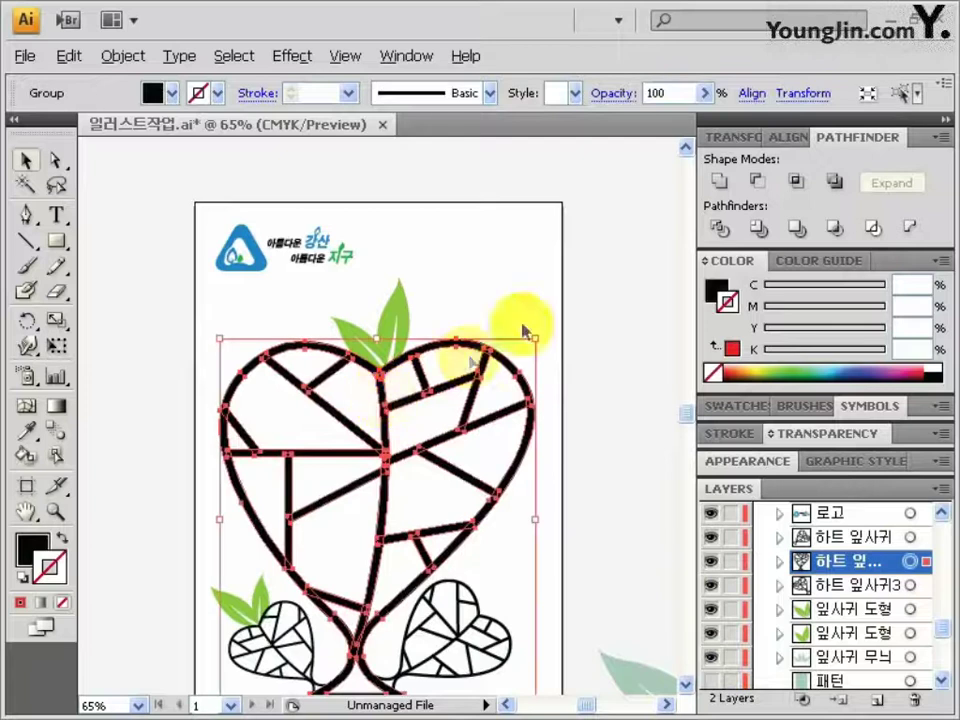
pyautogui.keyDown('shift'); pyautogui.click(562, 298); pyautogui.keyUp('shift')
pyautogui.hotkey('ctrl', 'c')
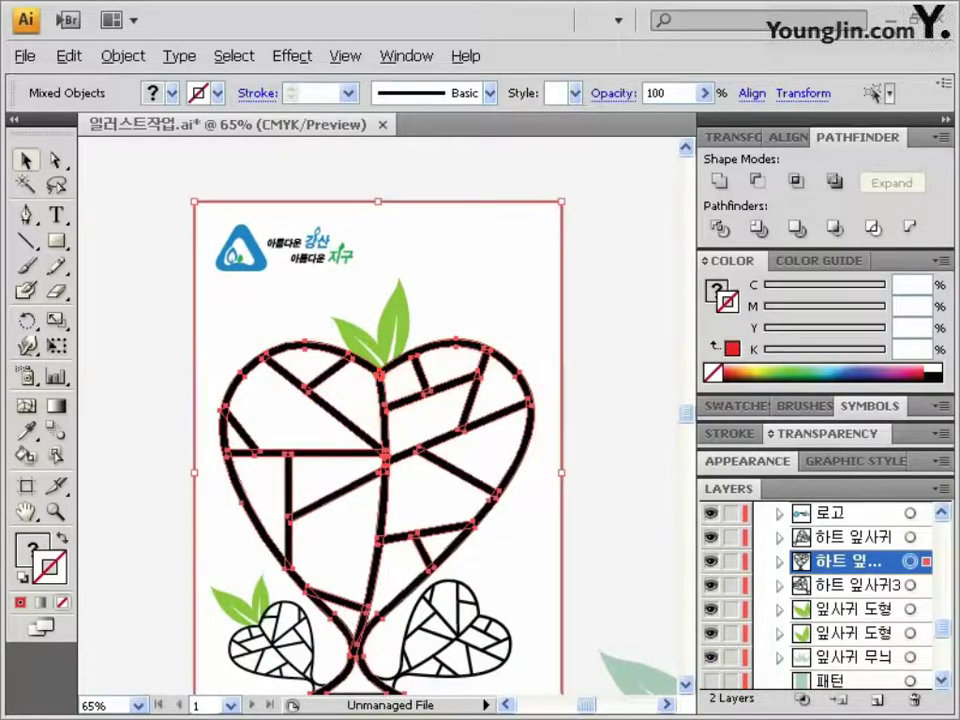
pyautogui.hotkey('alt', 'Tab')
pyautogui.hotkey('ctrl', 'v')
pyautogui.click(553, 222)
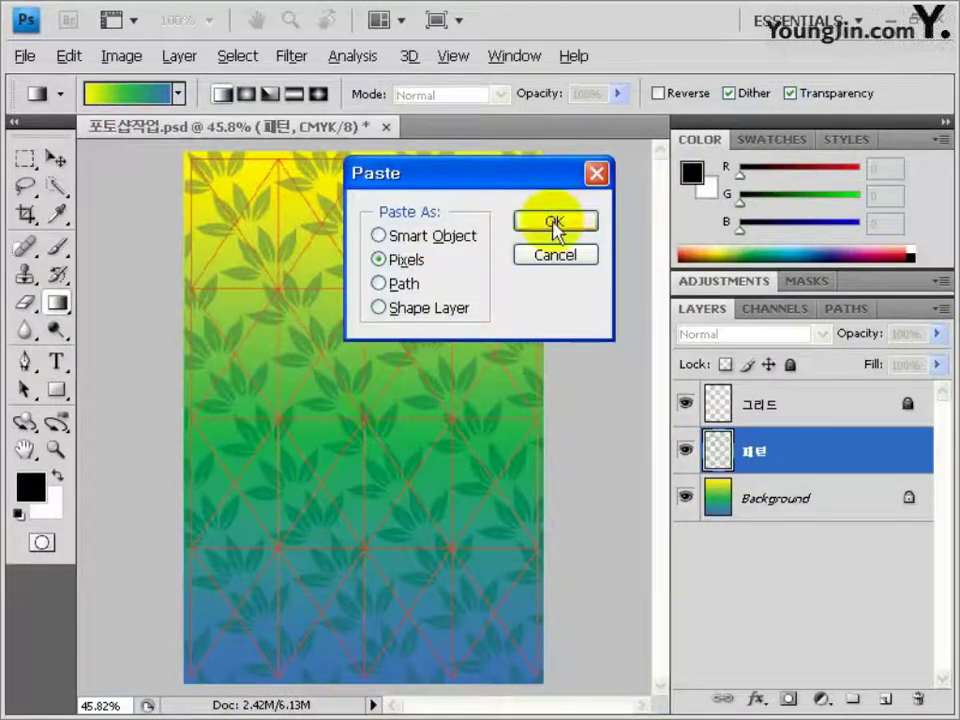
# Scale the pasted heart tree to 100% width and height, place it, and rename its layer 하트나뭇잎
pyautogui.doubleClick(425, 92)
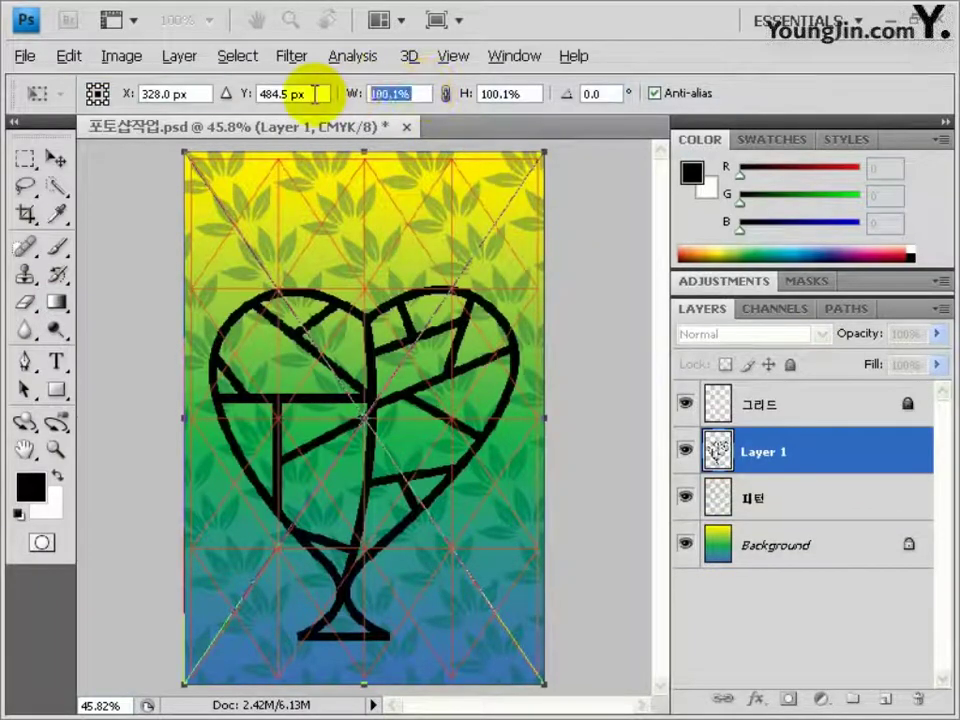
pyautogui.write('100')
pyautogui.click(538, 94)
pyautogui.doubleClick(538, 94)
pyautogui.write('100')
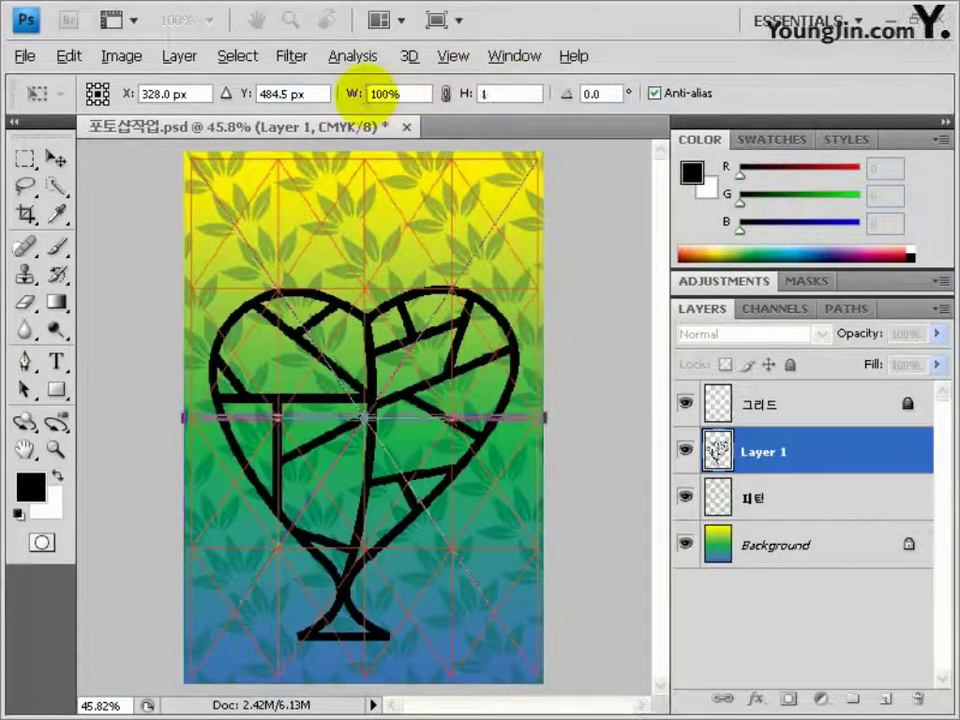
pyautogui.press('Return')
pyautogui.press('Return')
pyautogui.press('g')
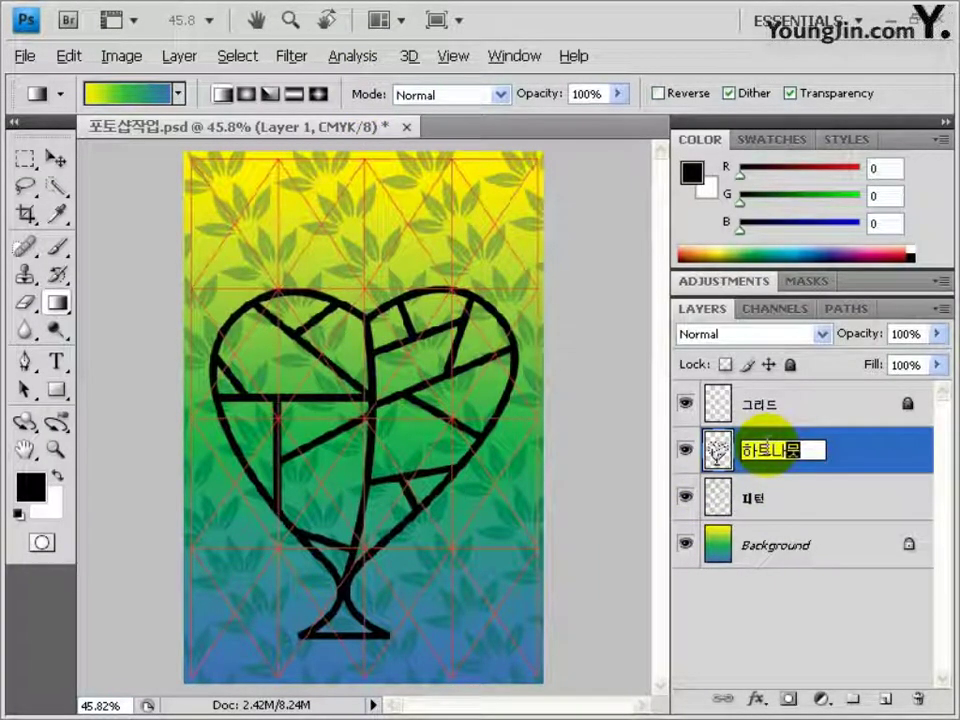
pyautogui.press('Return')
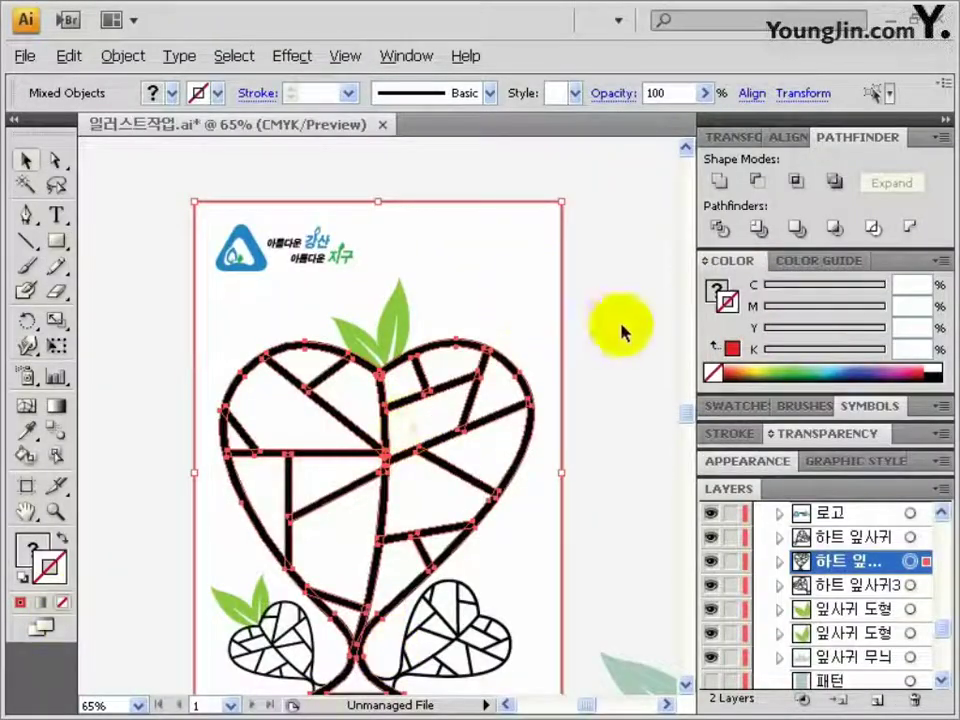
# Bring the leaf sprouts and small heart leaves from Illustrator into the poster as layers 잎사귀, 하트나뭇잎2 and 잎사귀2
pyautogui.click(621, 332)
pyautogui.moveTo(450, 610); pyautogui.dragTo(290, 624)
pyautogui.hotkey('ctrl', 'a')
pyautogui.click(258, 550)
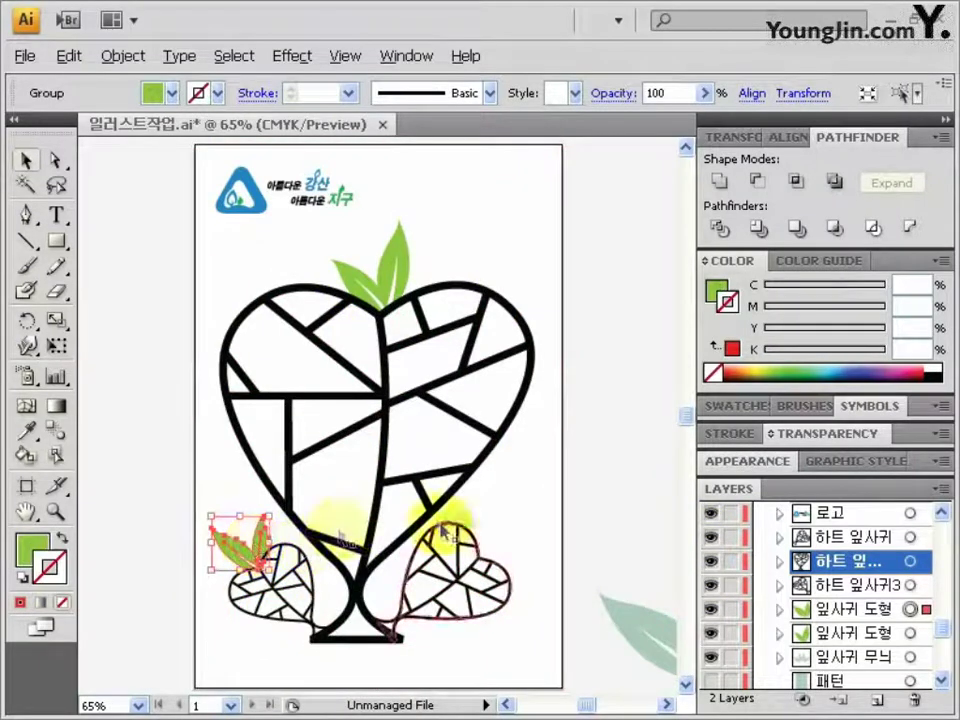
# Copy the logo from Illustrator, paste it into the poster as pixels at 100% width and height, and name the layer 로고
pyautogui.click(245, 195)
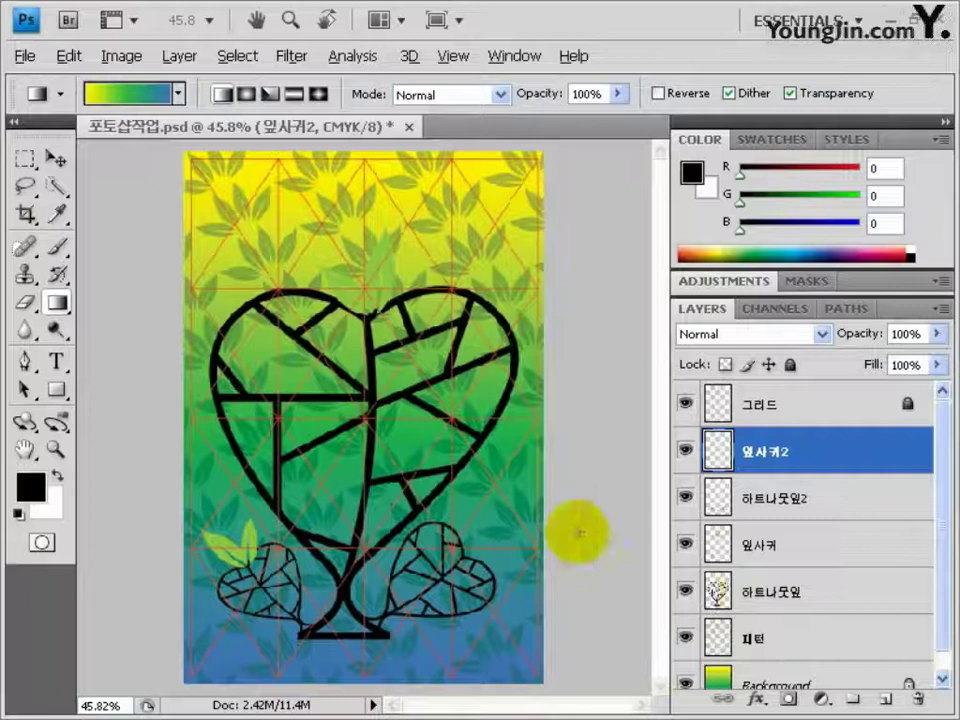
pyautogui.hotkey('ctrl', 'v')
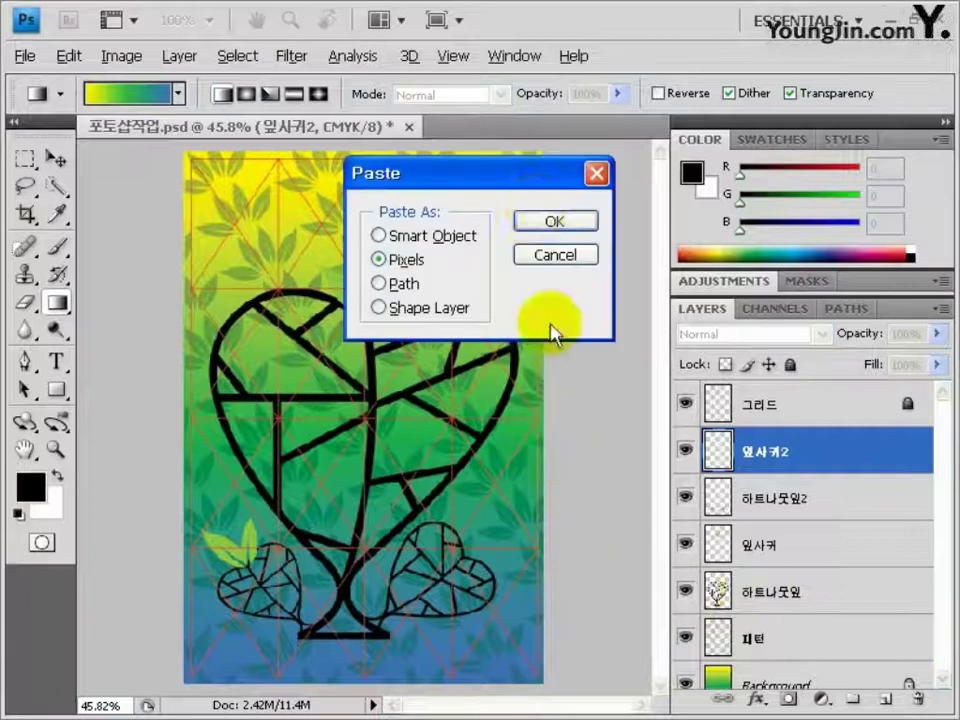
pyautogui.click(553, 221)
pyautogui.write('100')
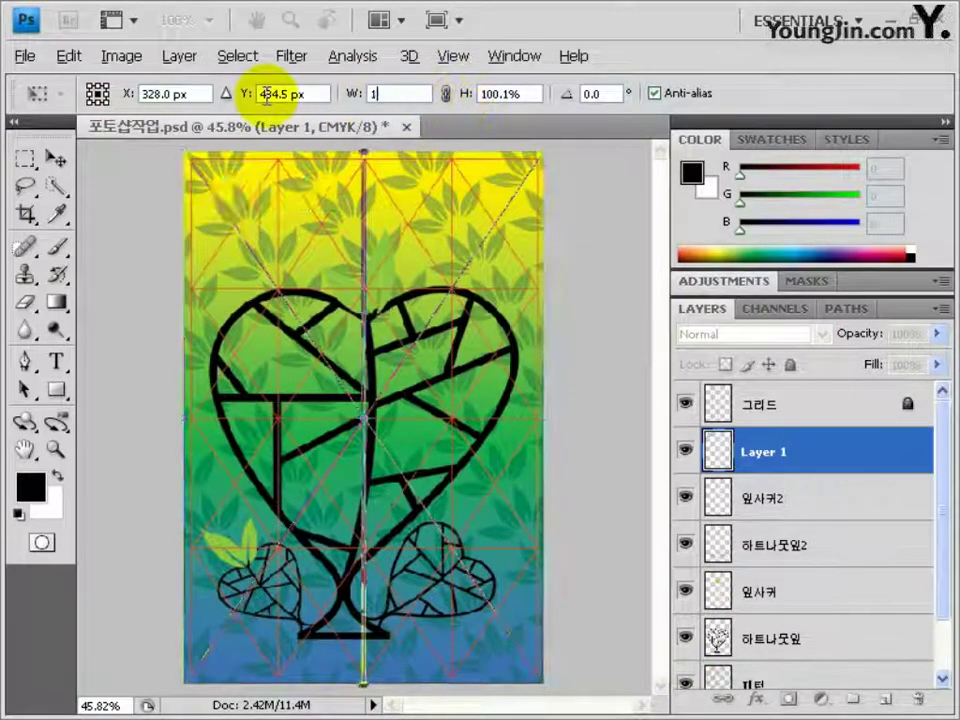
pyautogui.press('Tab')
pyautogui.write('100')
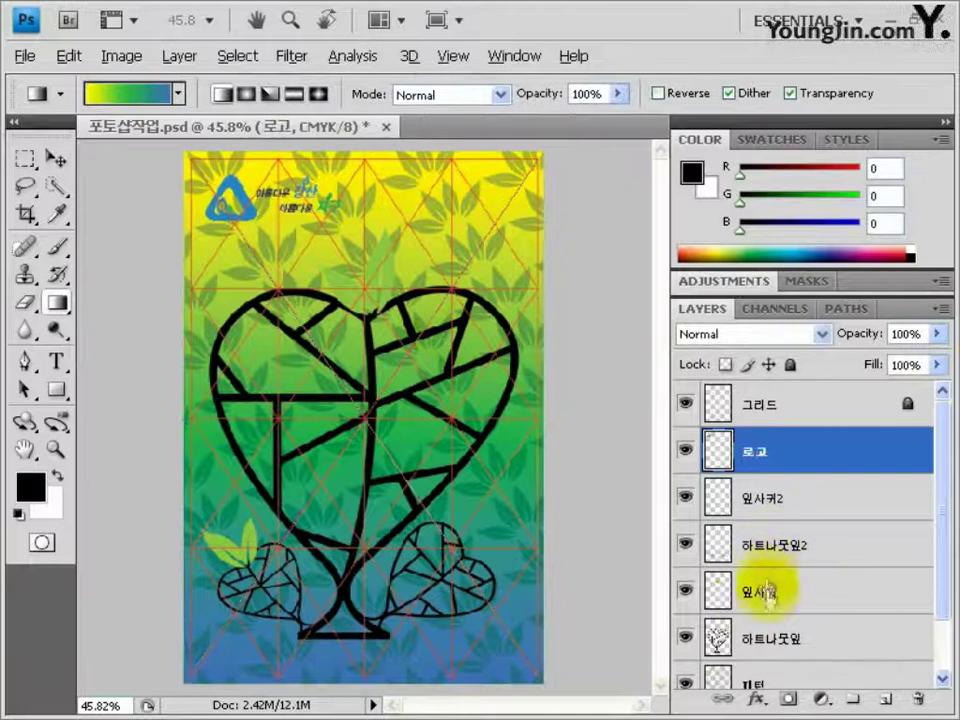
pyautogui.click(769, 592)
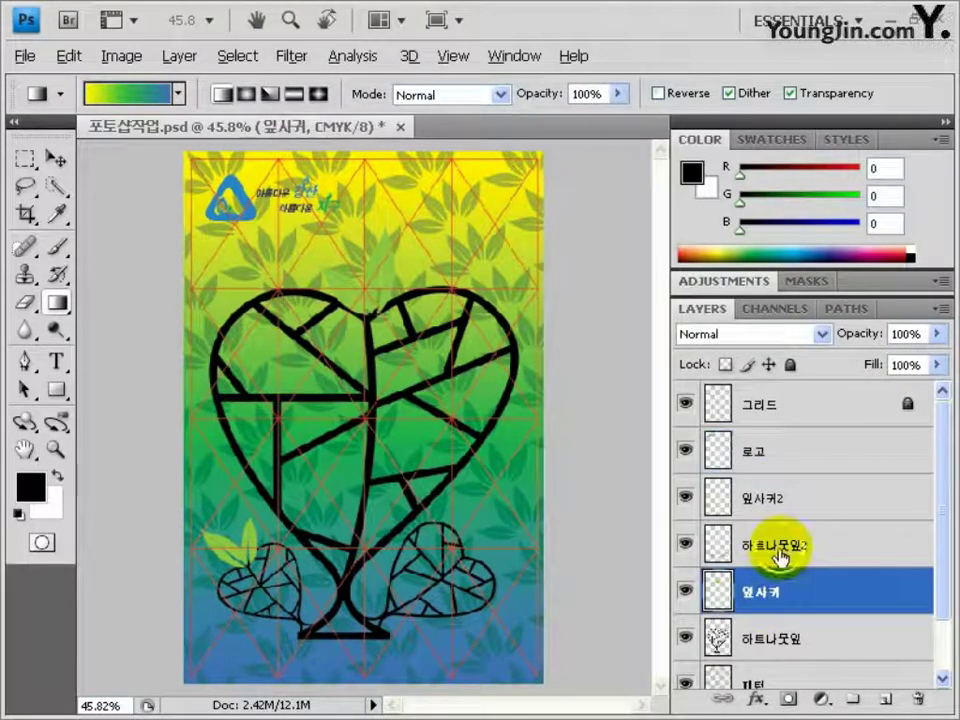
pyautogui.click(781, 550)
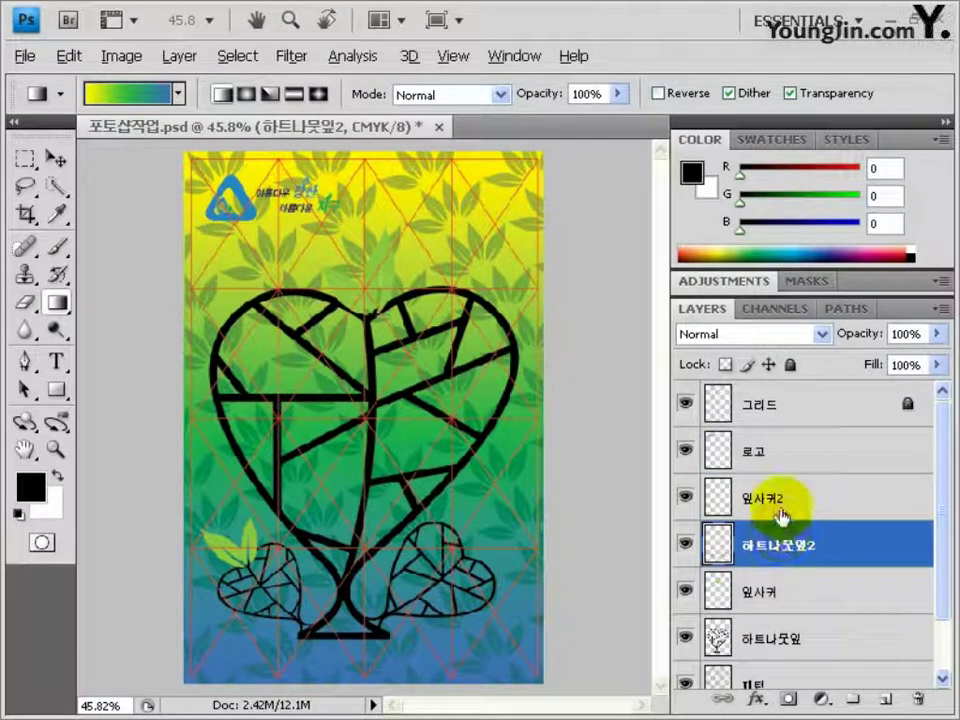
pyautogui.click(781, 500)
pyautogui.click(781, 462)
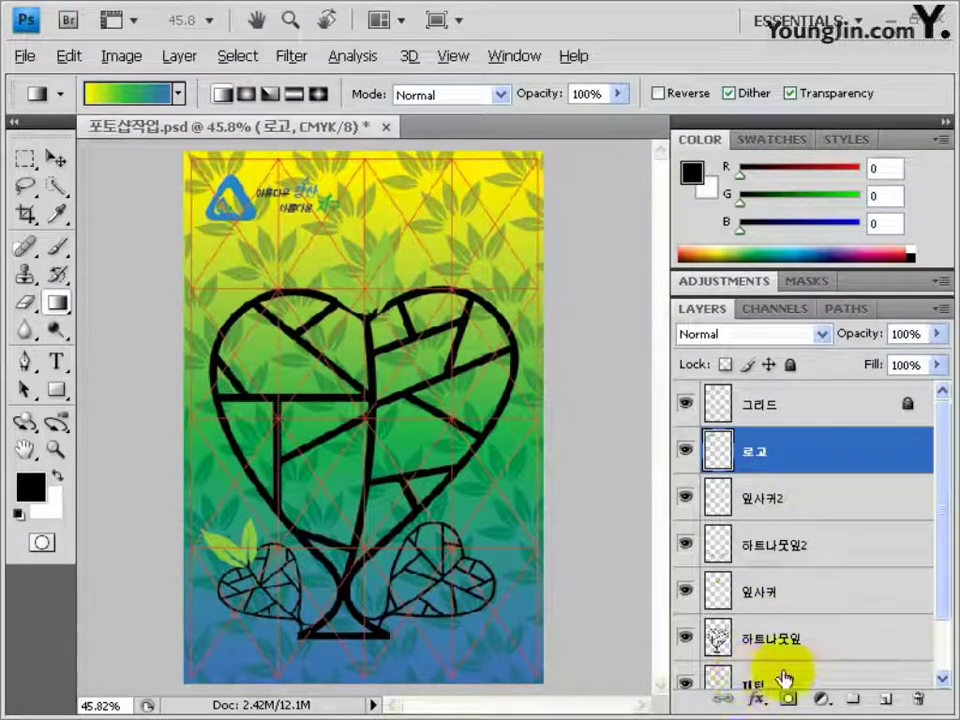
# Select the 패턴 layer and lock its transparent pixels
pyautogui.click(822, 680)
pyautogui.scroll(-1, 806, 609)
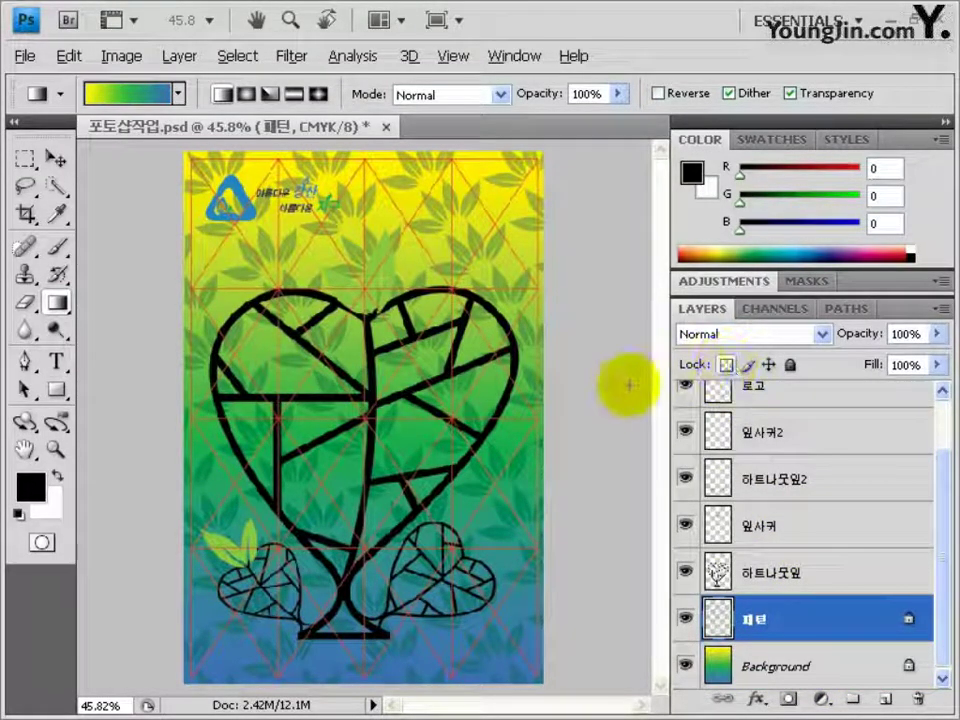
# Edit the current gradient and set its yellow start stop to C 20, M 20, Y 100, K 0
pyautogui.click(130, 94)
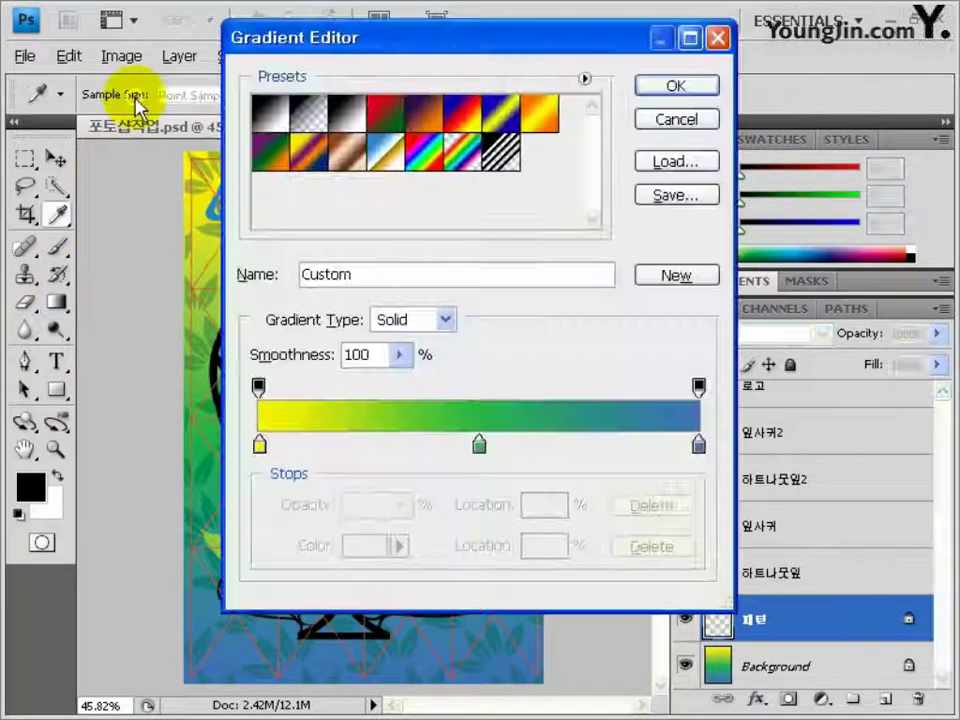
pyautogui.doubleClick(259, 444)
pyautogui.write('2')
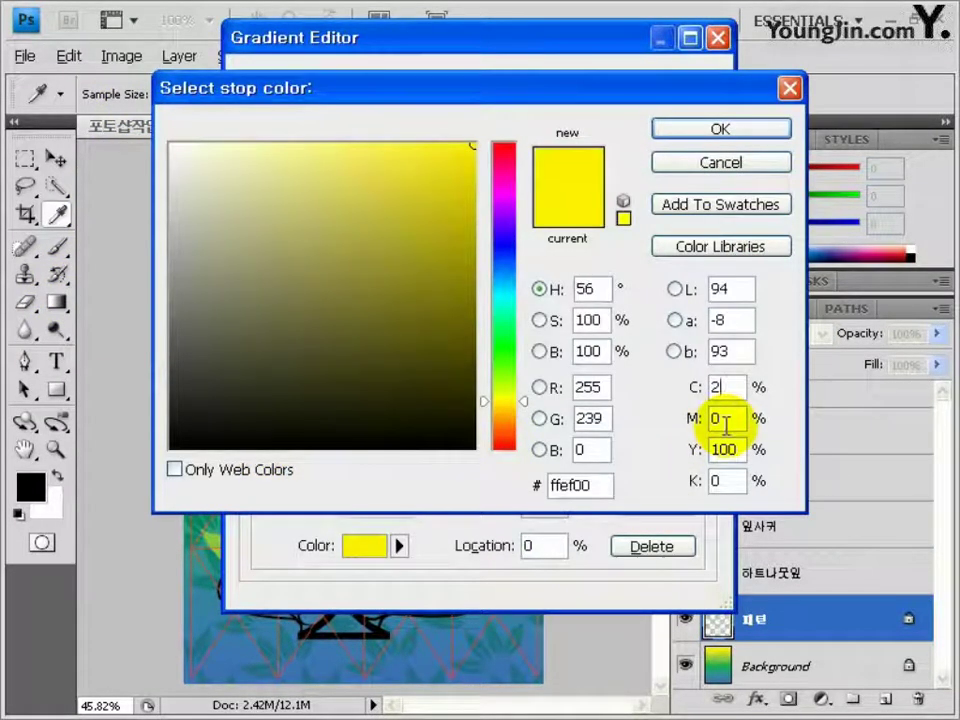
pyautogui.write('0')
pyautogui.press('Tab')
pyautogui.write('20')
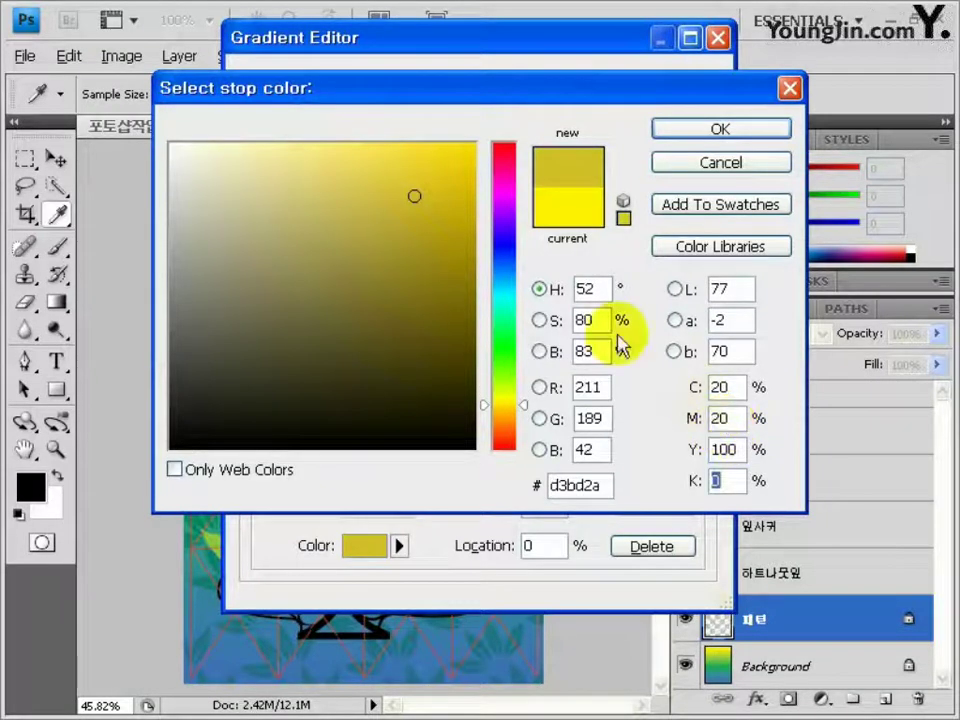
pyautogui.click(710, 131)
# Set the gradient's blue end stop to C 50, M 0, Y 0, K 10
pyautogui.doubleClick(697, 448)
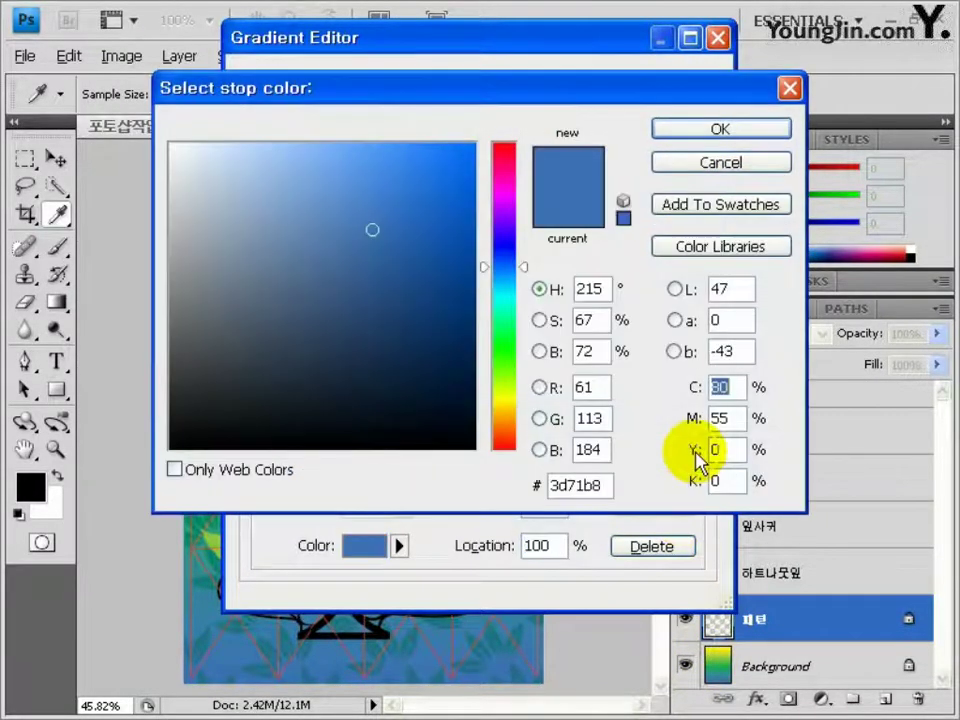
pyautogui.write('50')
pyautogui.press('Tab')
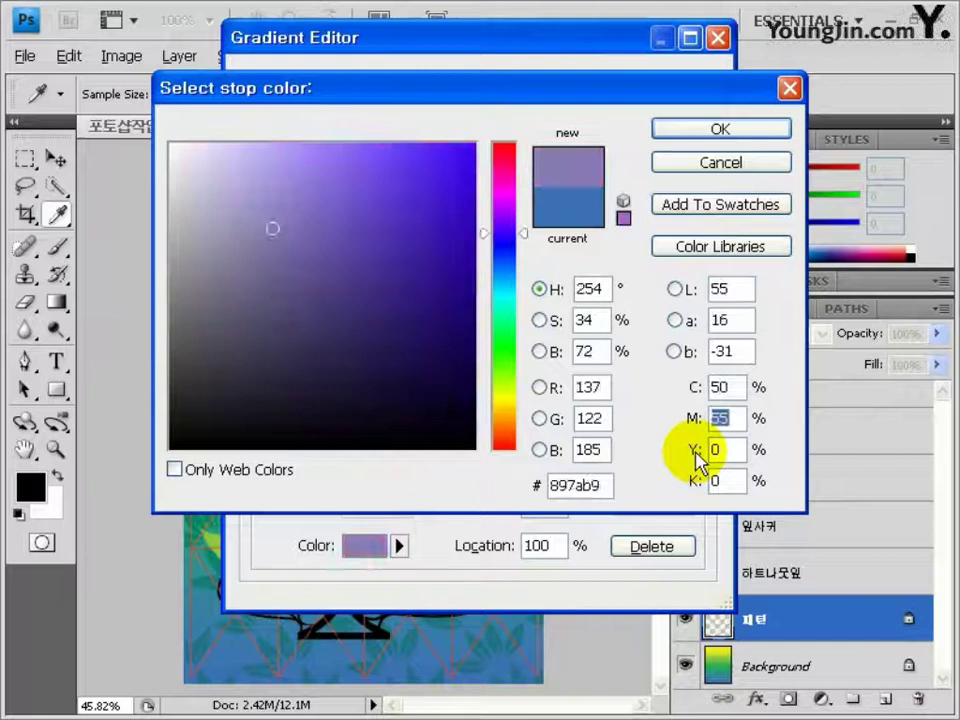
pyautogui.write('010')
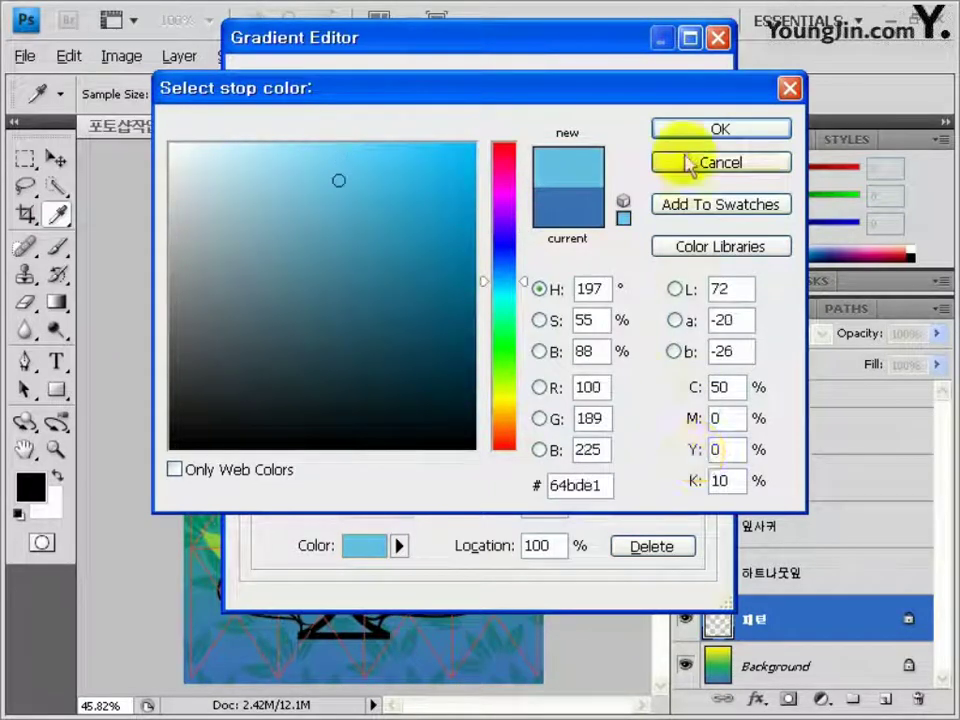
pyautogui.click(700, 130)
# Remove the gradient's middle stop and recolour the 패턴 layer's leaves with the two-colour linear gradient from top to bottom
pyautogui.click(480, 446)
pyautogui.moveTo(480, 446); pyautogui.dragTo(690, 272)
pyautogui.click(676, 81)
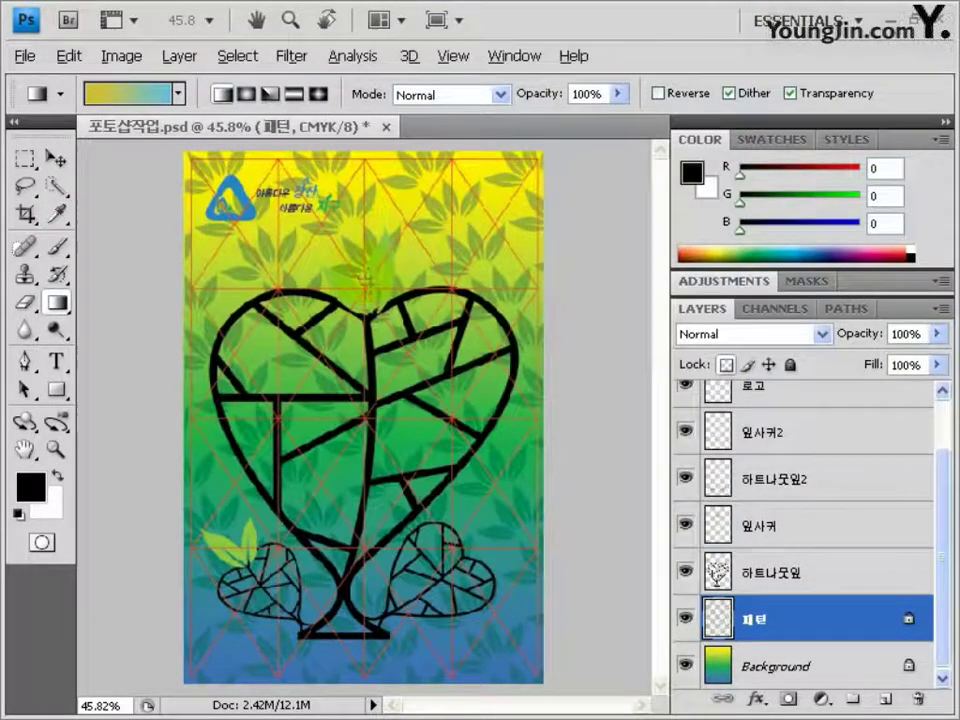
pyautogui.moveTo(367, 276); pyautogui.dragTo(371, 662)
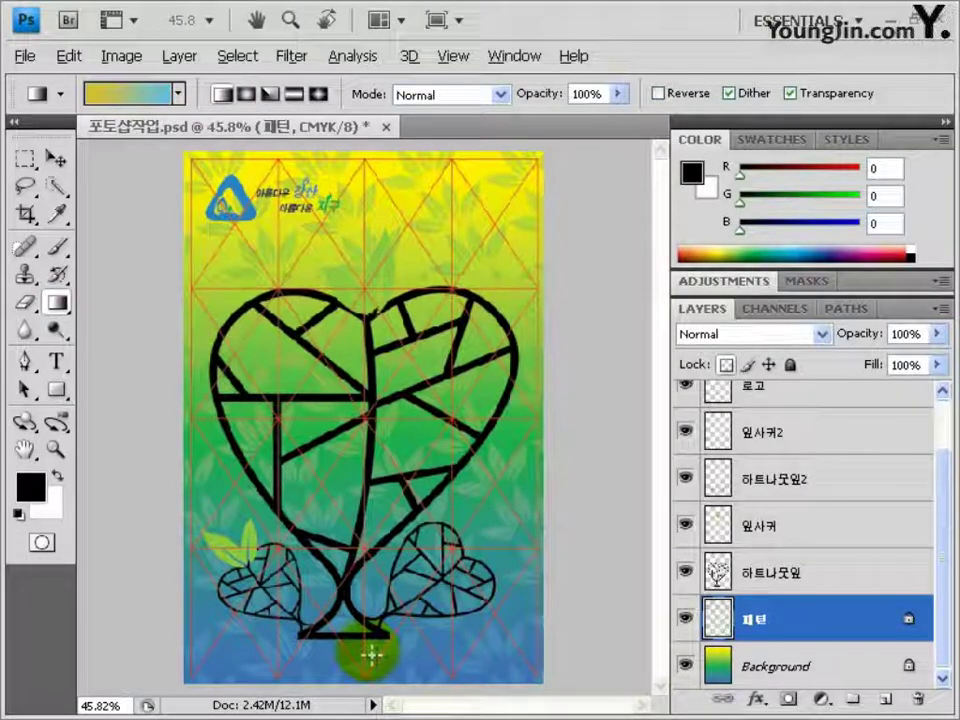
# Open 하늘.jpg, copy the whole image into the poster above the 패턴 layer, and name the new layer 하늘
pyautogui.click(25, 56)
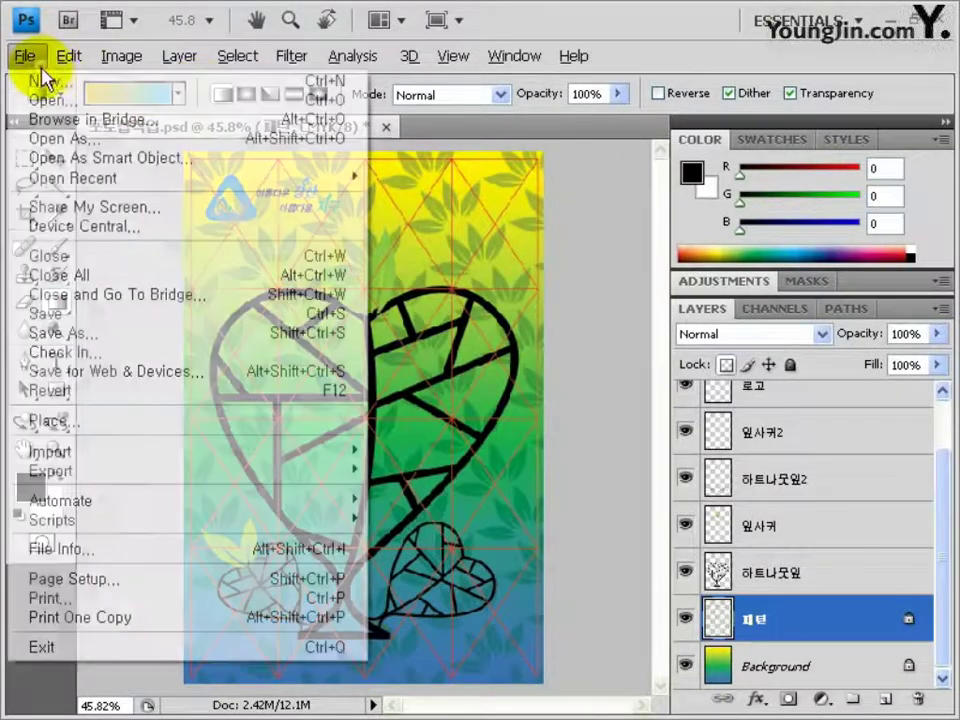
pyautogui.click(35, 100)
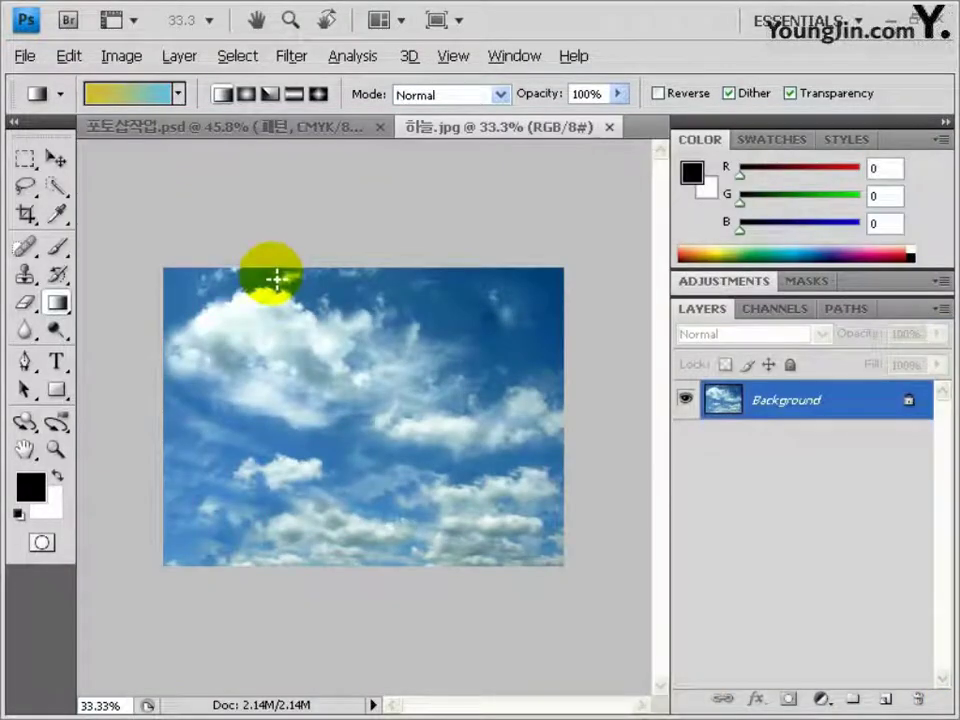
pyautogui.hotkey('ctrl', 'a')
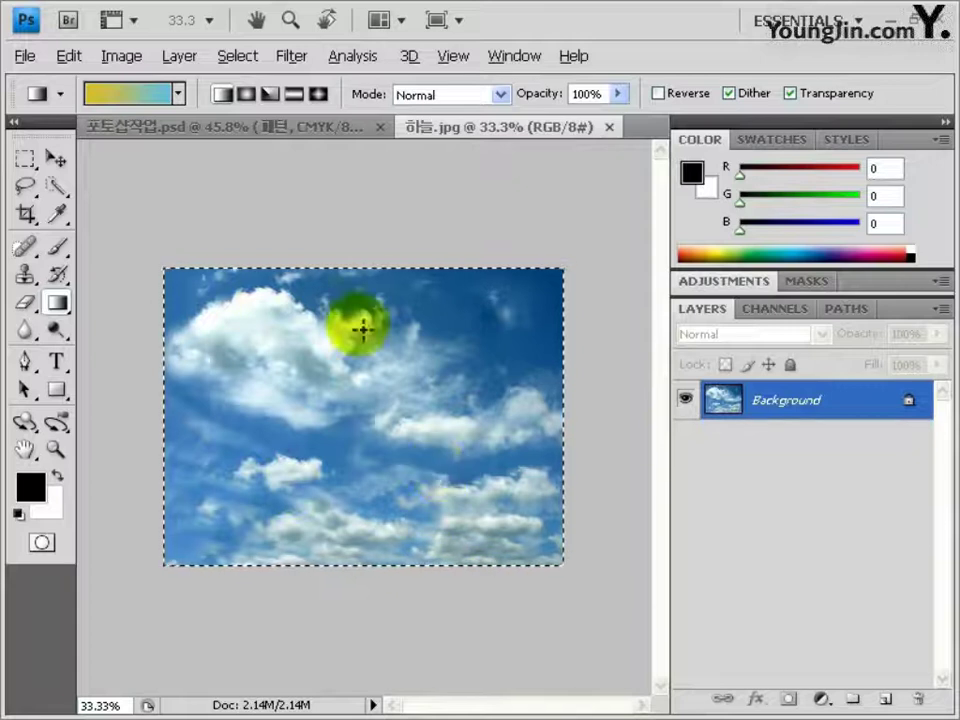
pyautogui.click(236, 128)
pyautogui.hotkey('ctrl', 'v')
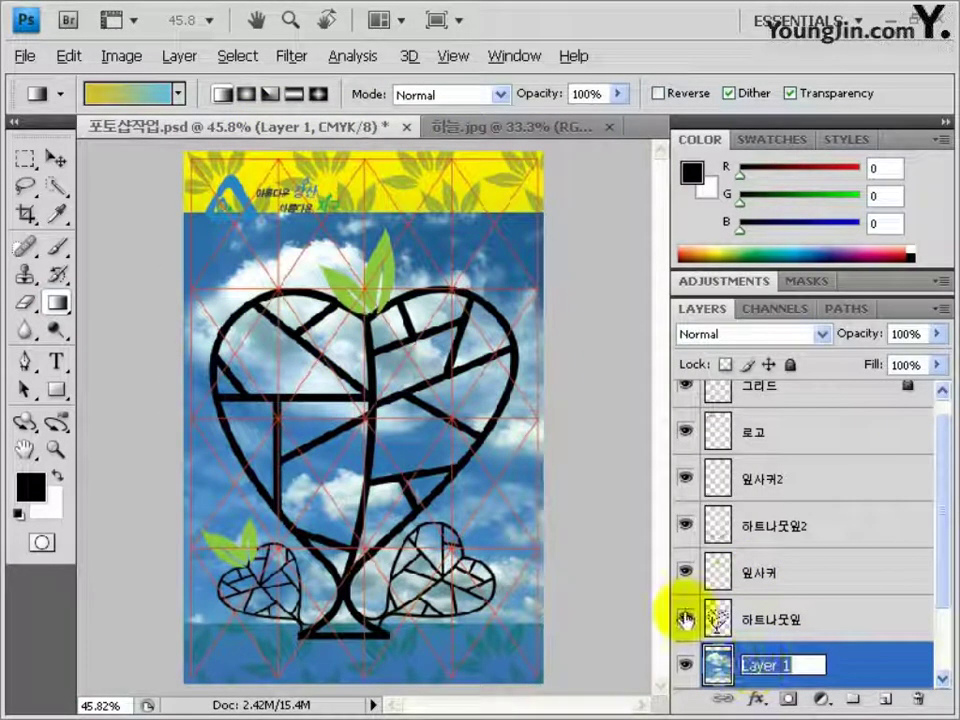
pyautogui.press('Return')
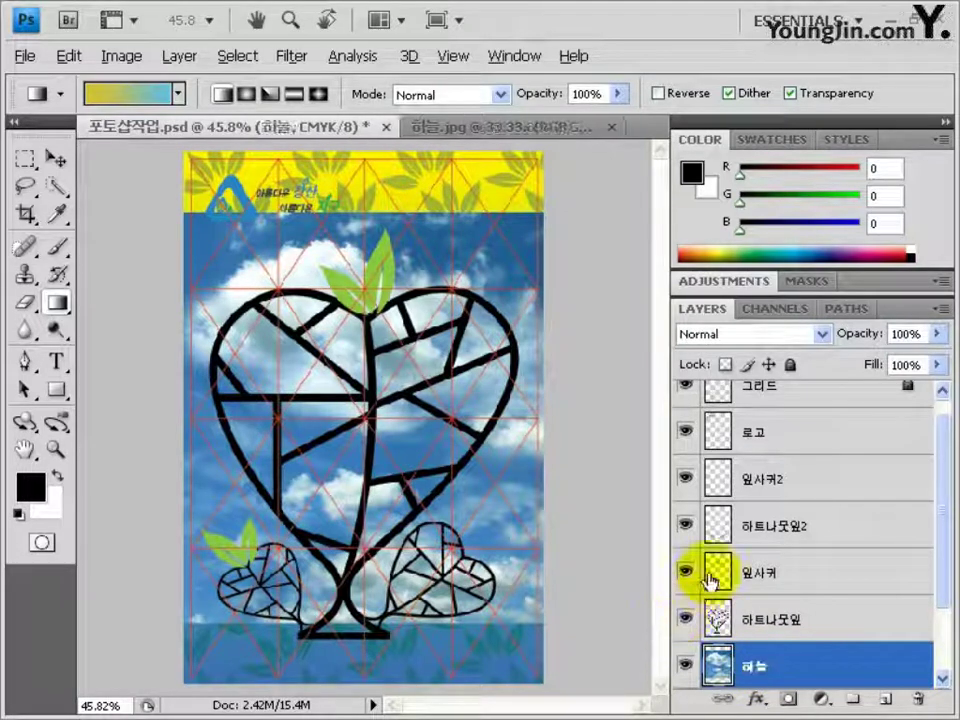
# Hide the 그리드 layer and move the 하늘 image down so it sits behind the heart tree and small hearts
pyautogui.click(685, 386)
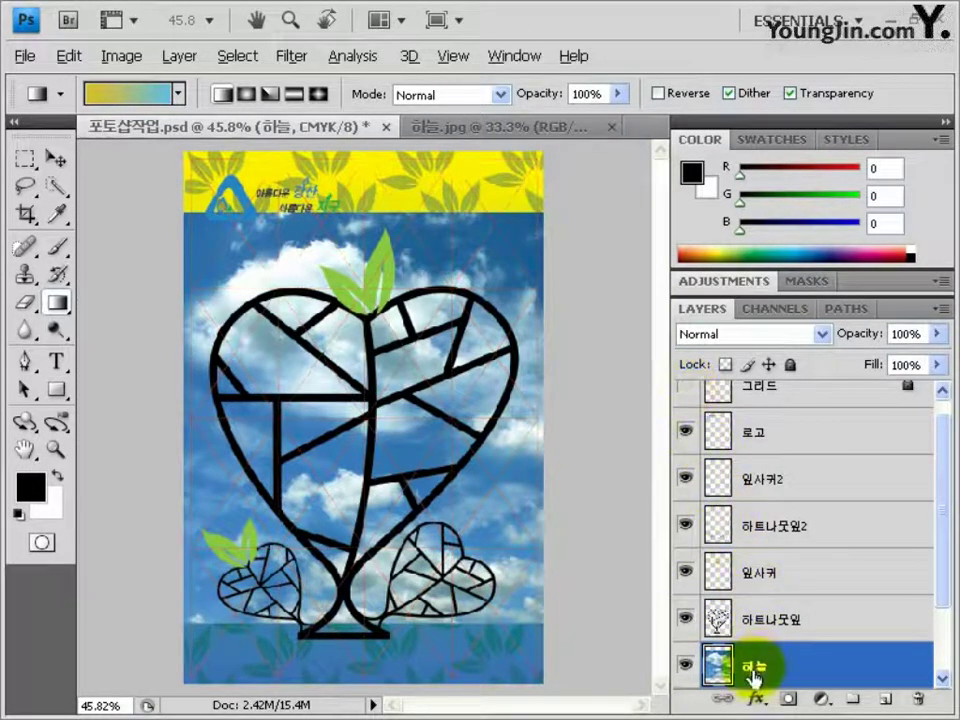
pyautogui.scroll(-2, 761, 671)
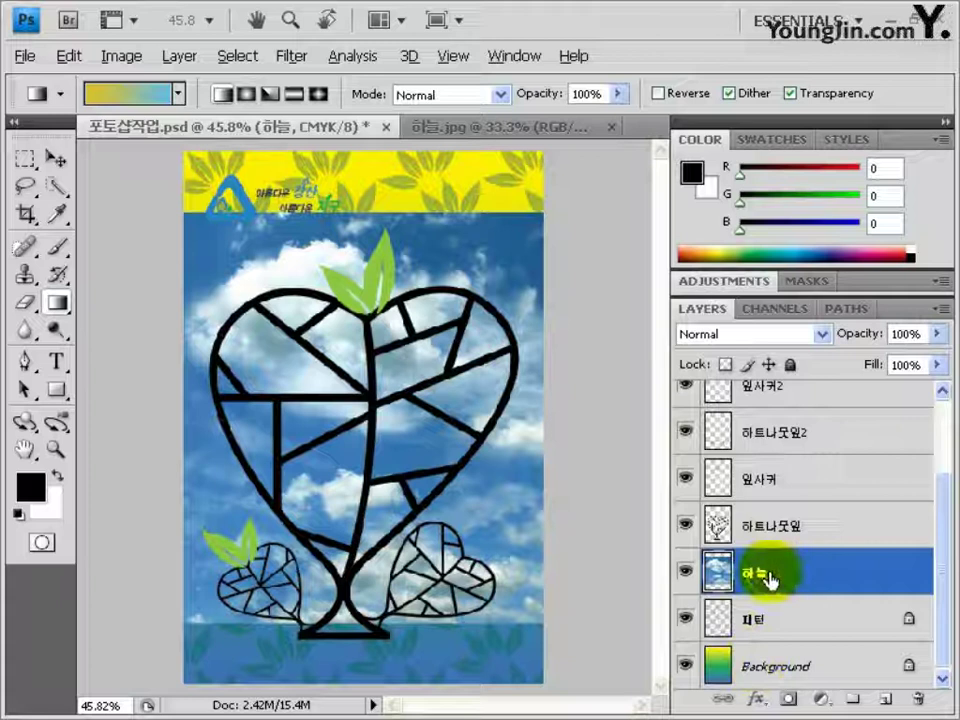
pyautogui.press('v')
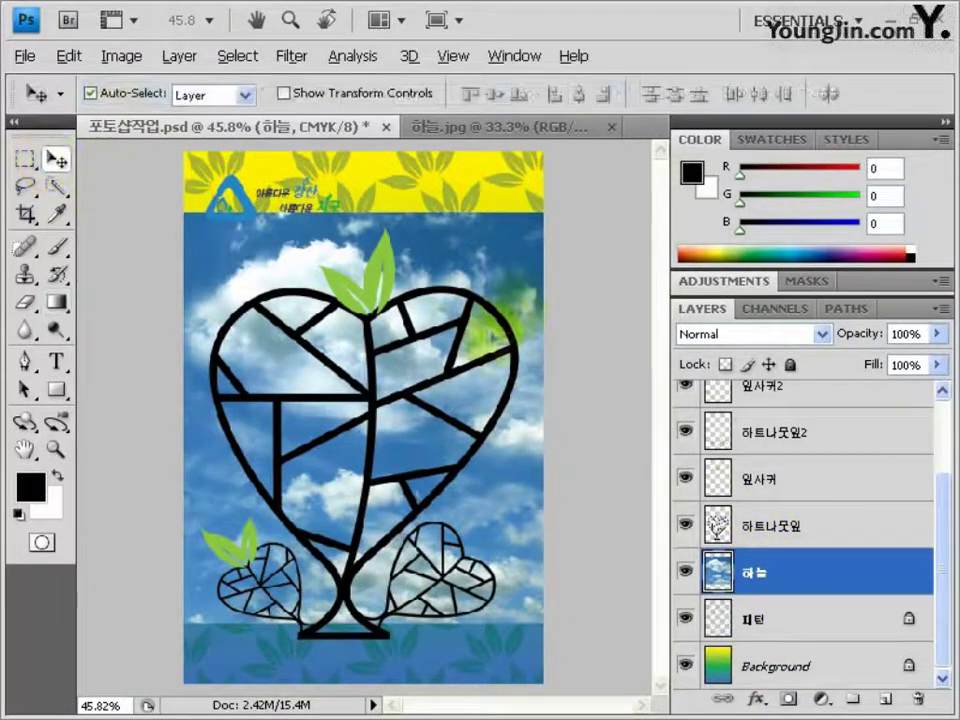
pyautogui.moveTo(470, 510); pyautogui.dragTo(536, 497)
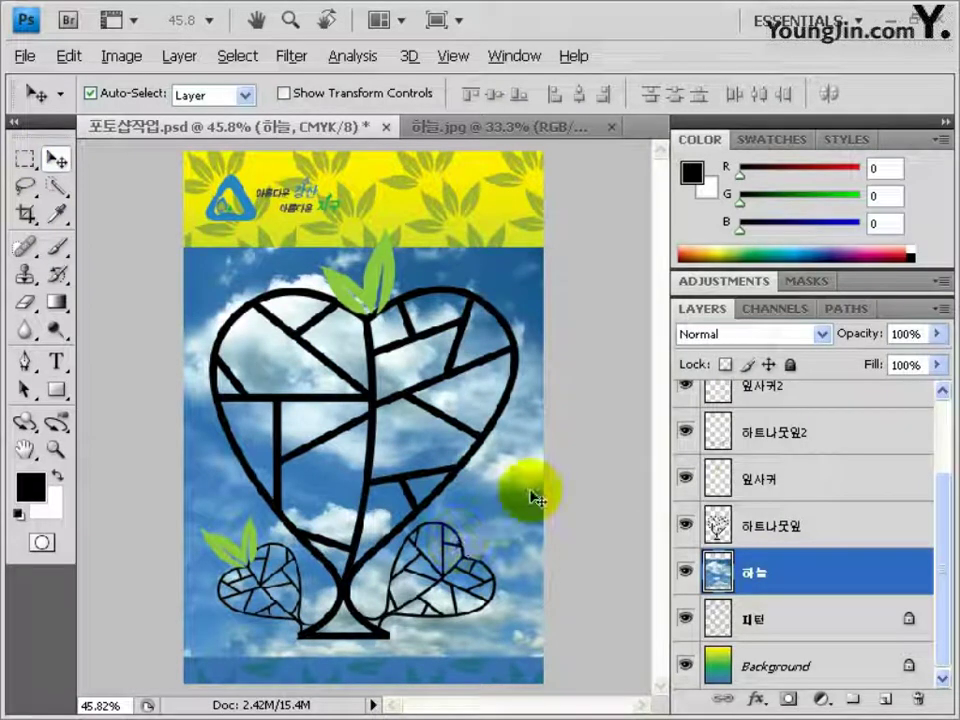
# Select the 하트나뭇잎 layer and load its line artwork as a selection
pyautogui.click(776, 527)
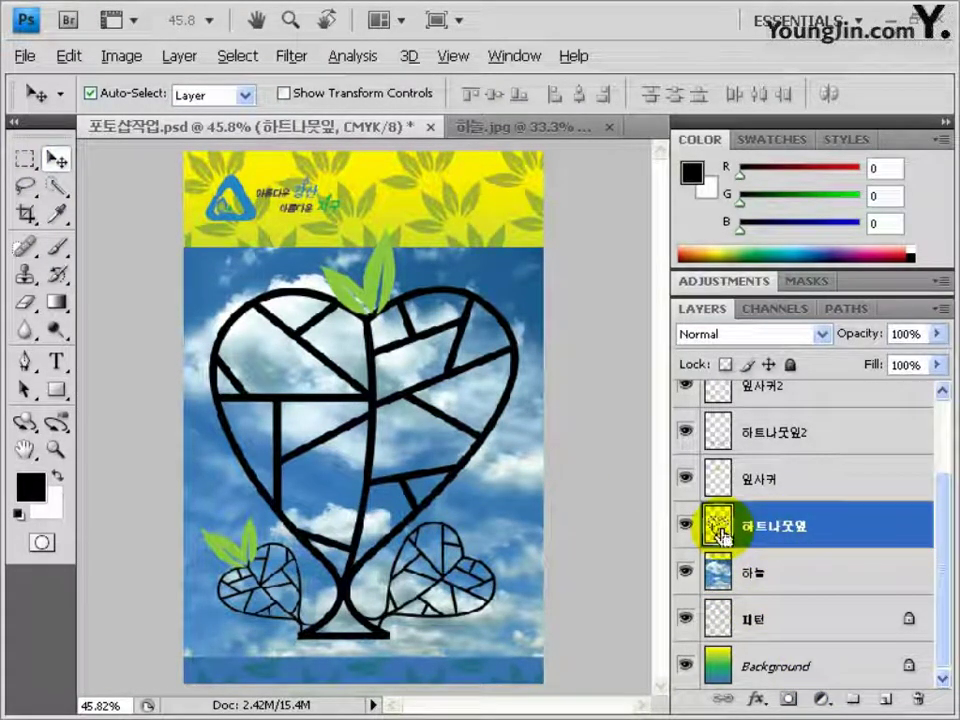
pyautogui.keyDown('ctrl'); pyautogui.click(720, 535); pyautogui.keyUp('ctrl')
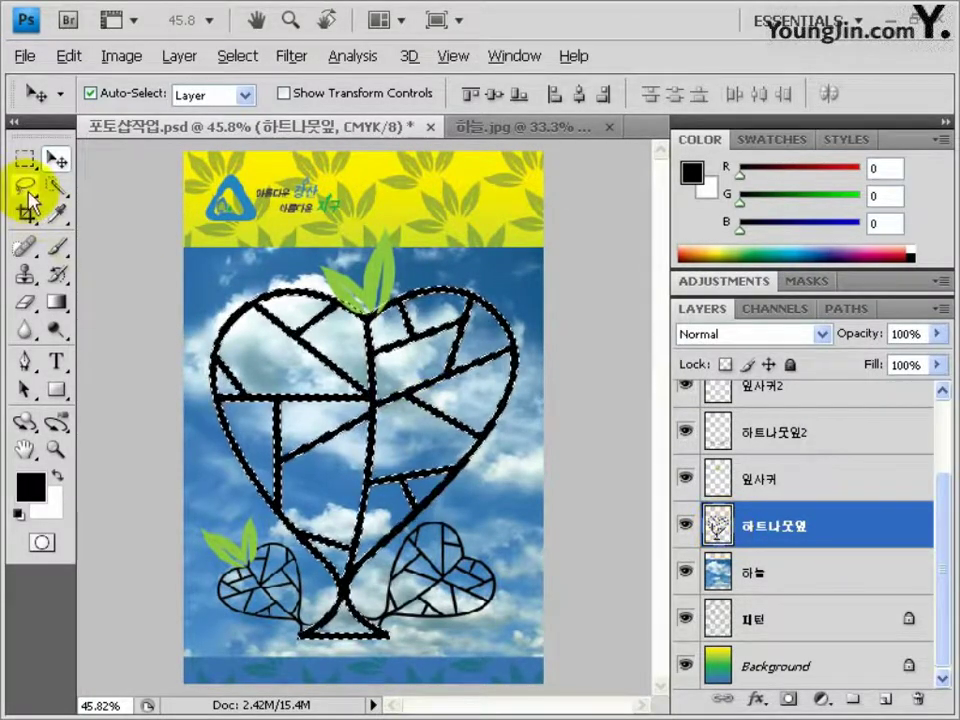
# Add the heart's inner cells to the line selection with the Magic Wand and mask the 하늘 layer with the full heart-tree shape
pyautogui.press('g')
pyautogui.click(58, 195)
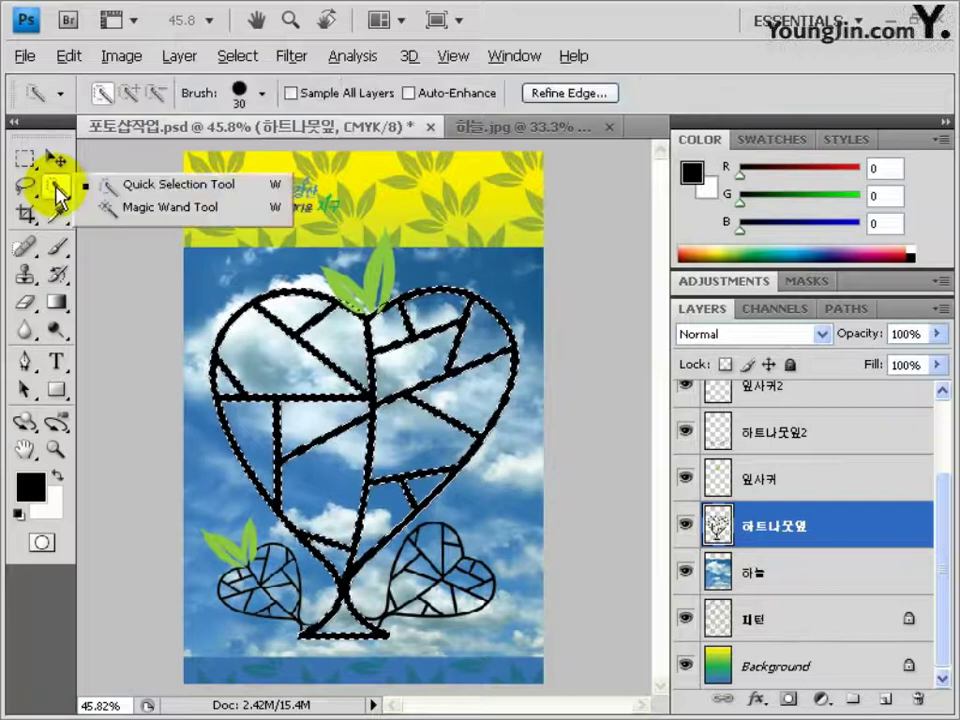
pyautogui.click(118, 209)
pyautogui.click(116, 93)
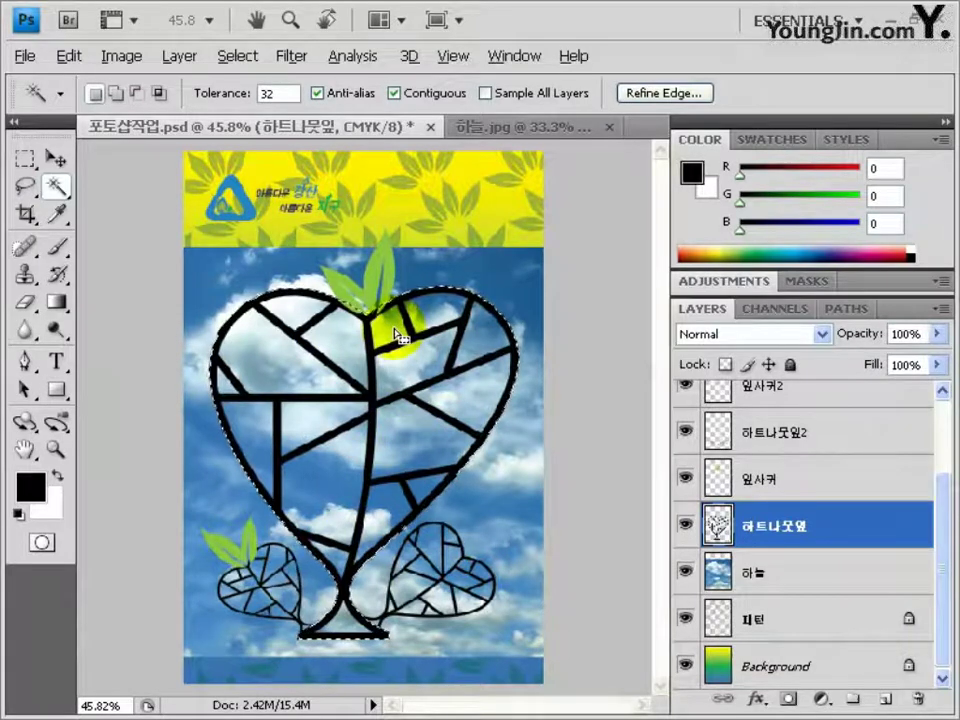
pyautogui.click(786, 585)
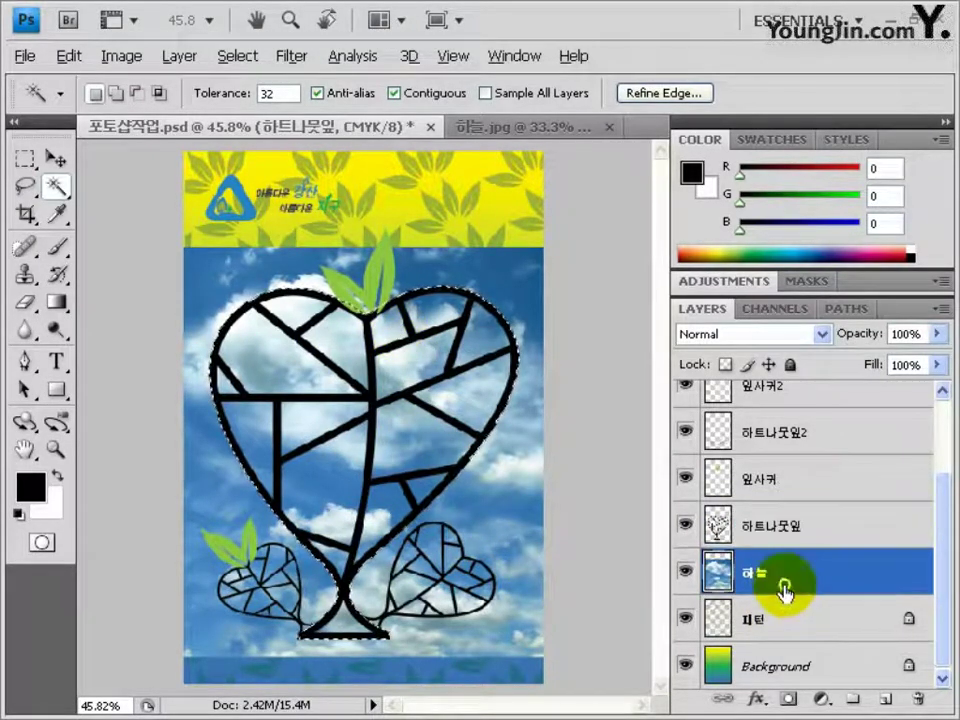
pyautogui.click(789, 700)
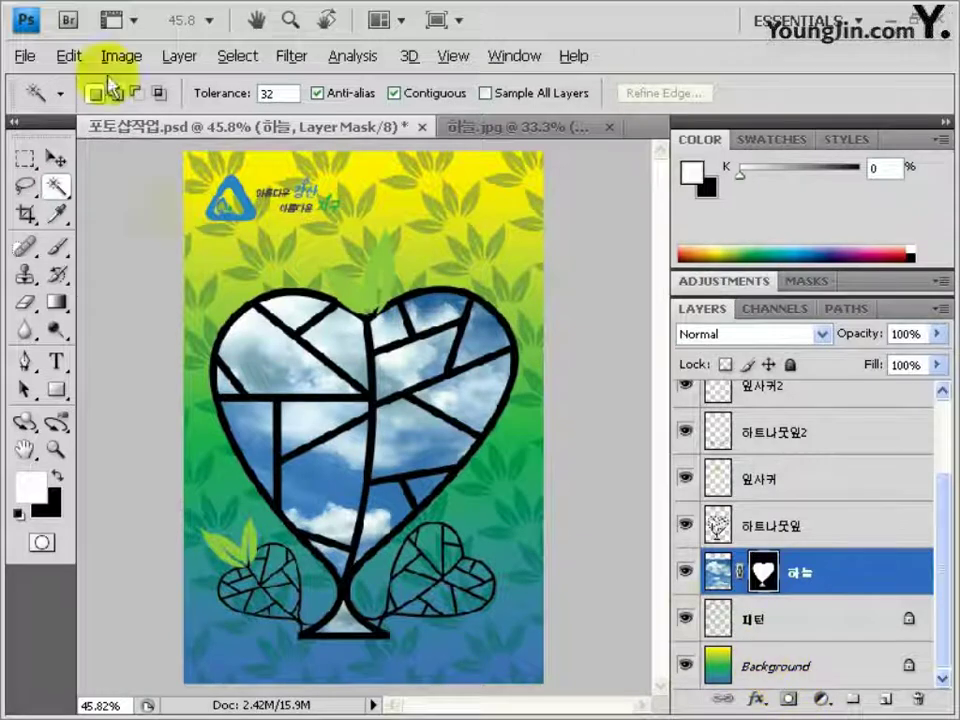
# Open 지구.jpg and select the globe by selecting the black background with the Magic Wand at tolerance 50 and inverting the selection
pyautogui.click(25, 56)
pyautogui.click(48, 98)
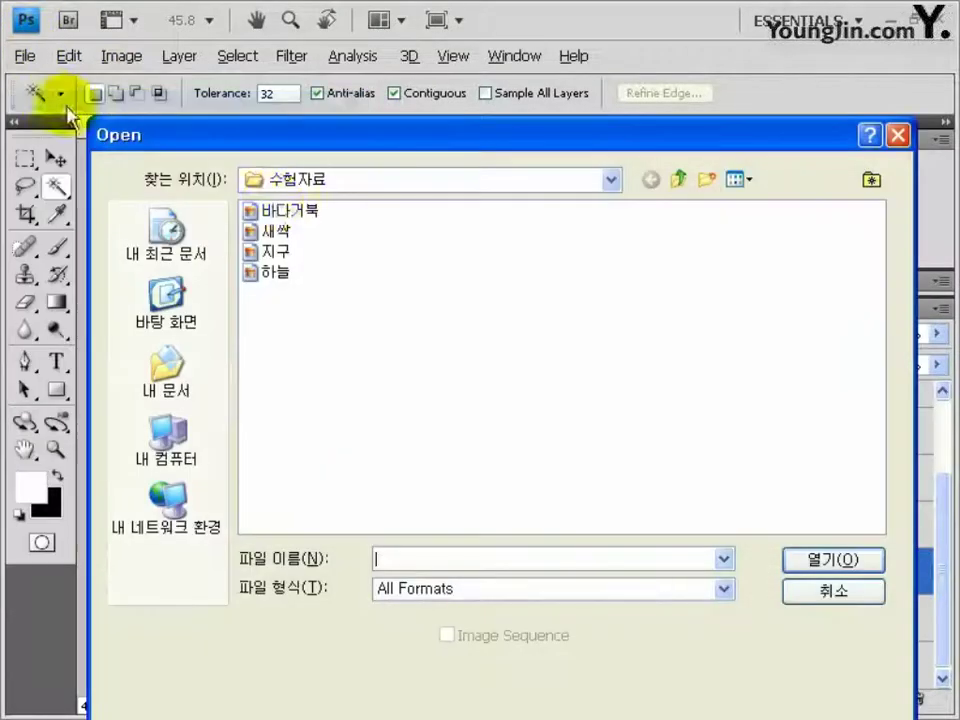
pyautogui.doubleClick(283, 255)
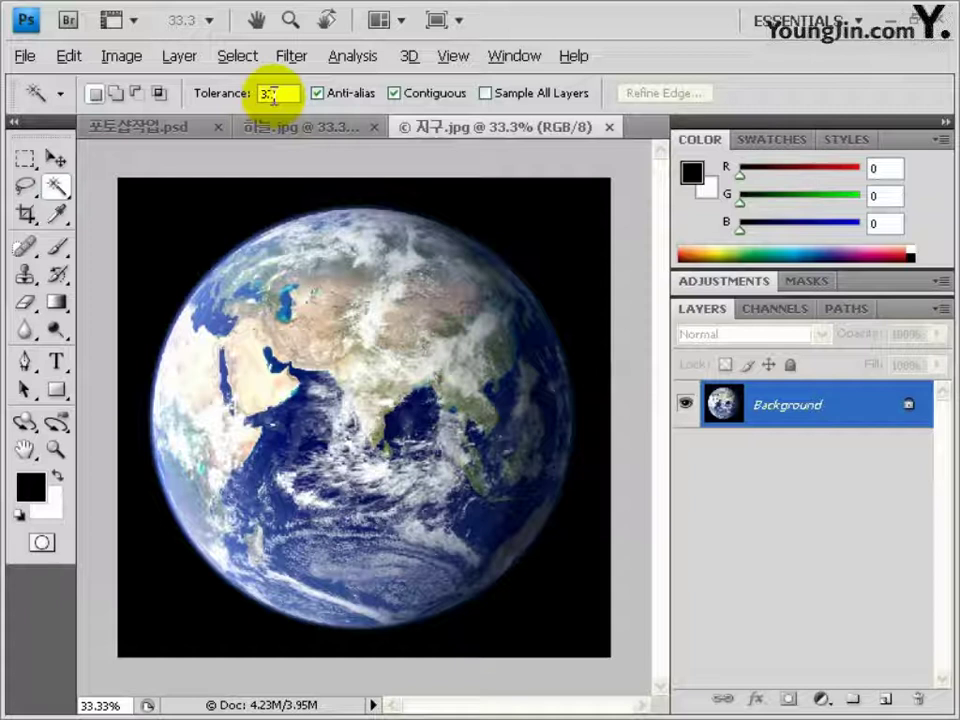
pyautogui.click(273, 93)
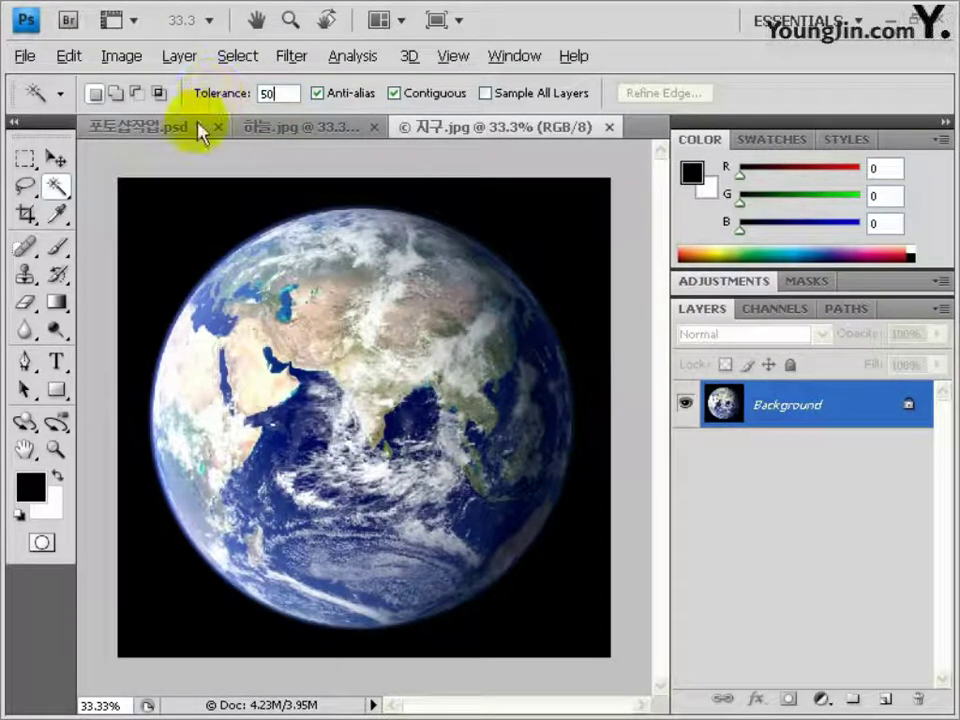
pyautogui.click(180, 217)
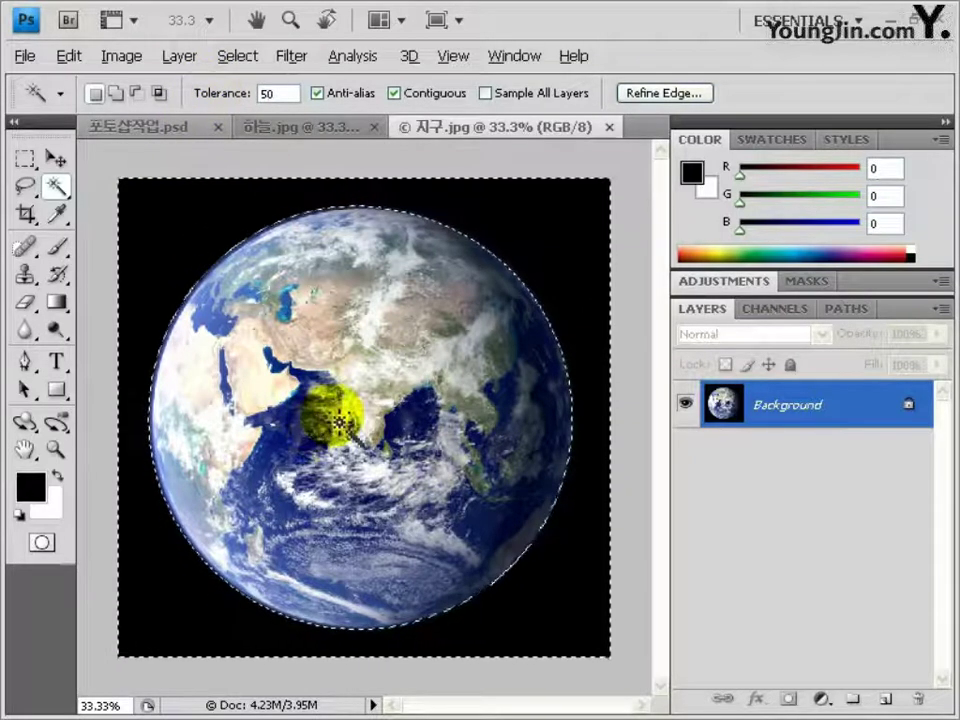
pyautogui.hotkey('ctrl', 'shift', 'i')
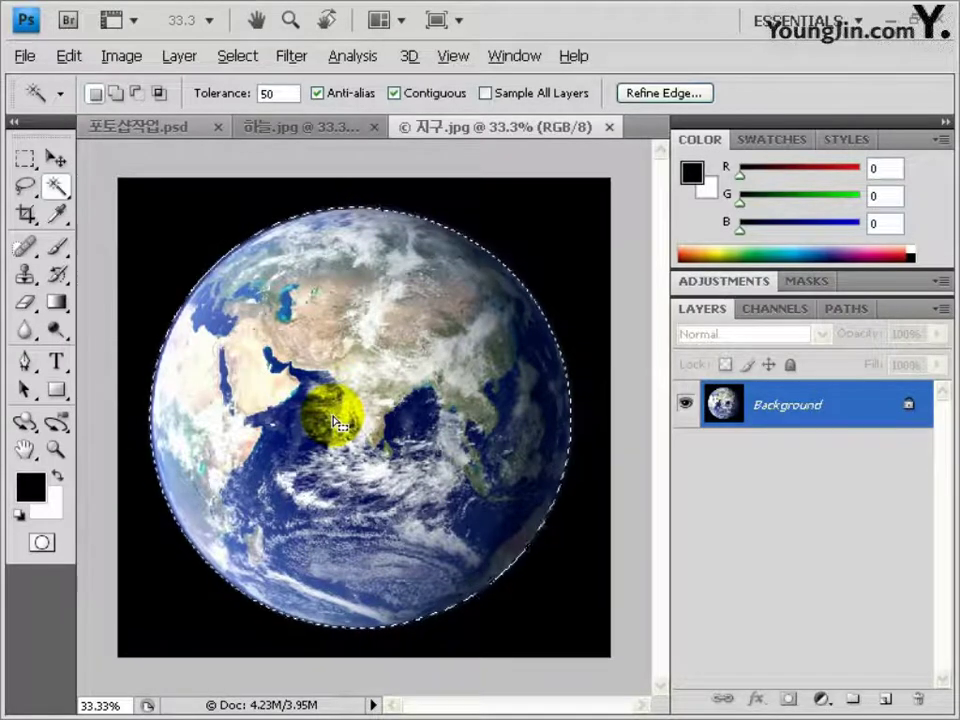
# Contract the globe selection by 8 pixels
pyautogui.click(238, 57)
pyautogui.moveTo(250, 287)
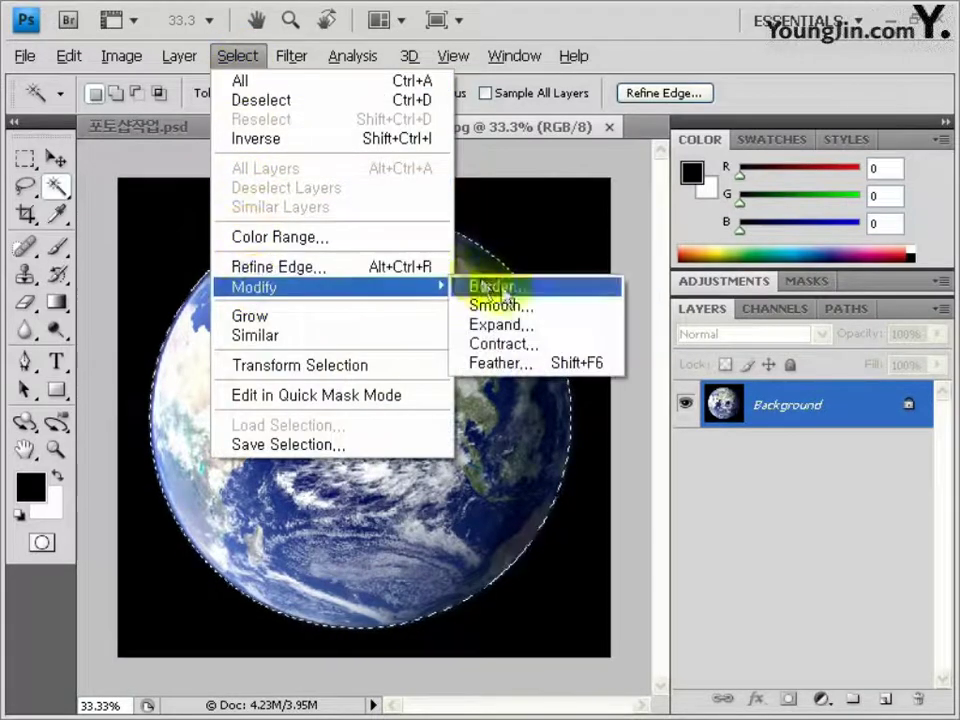
pyautogui.click(523, 345)
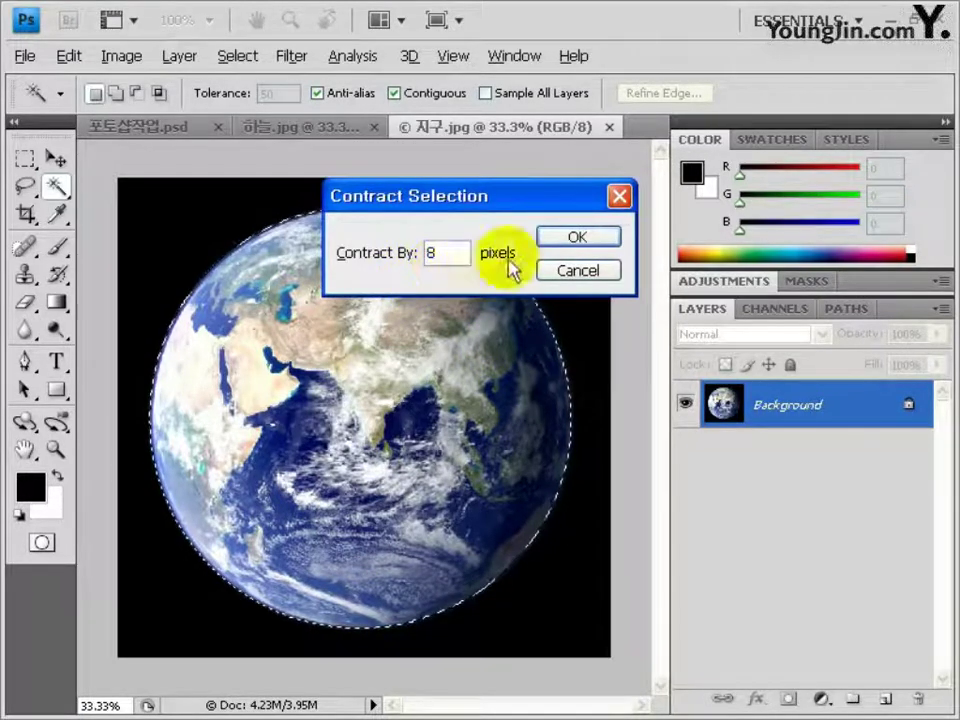
pyautogui.click(549, 242)
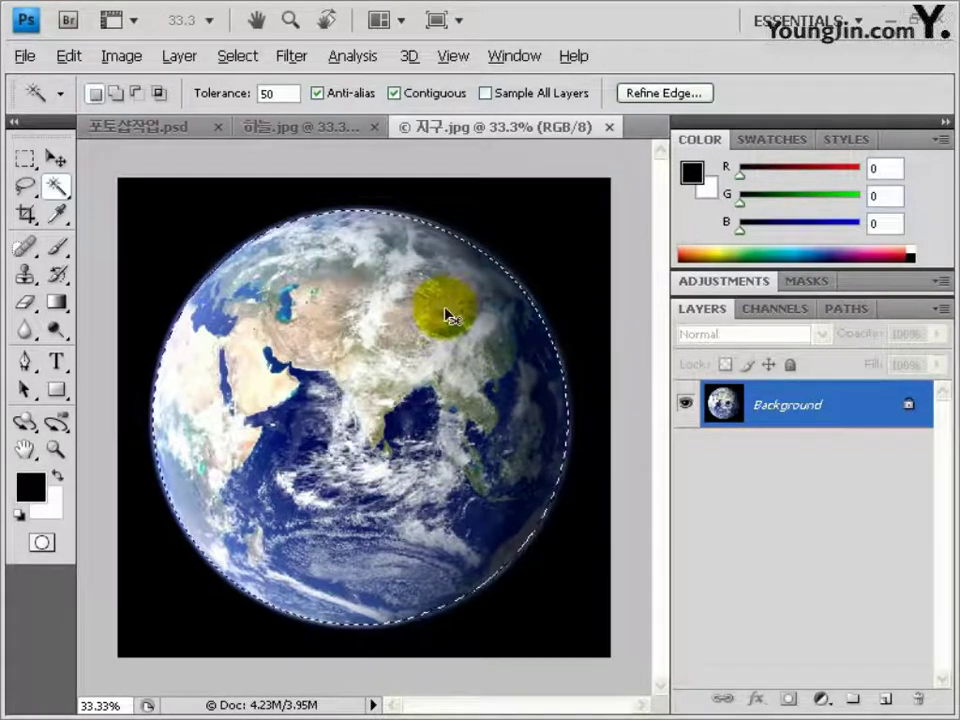
# Copy the globe into 포토샵작업.psd above the 하늘 layer, scale it to about 54%, and position it over the heart's lower part
pyautogui.moveTo(333, 207); pyautogui.dragTo(350, 412)
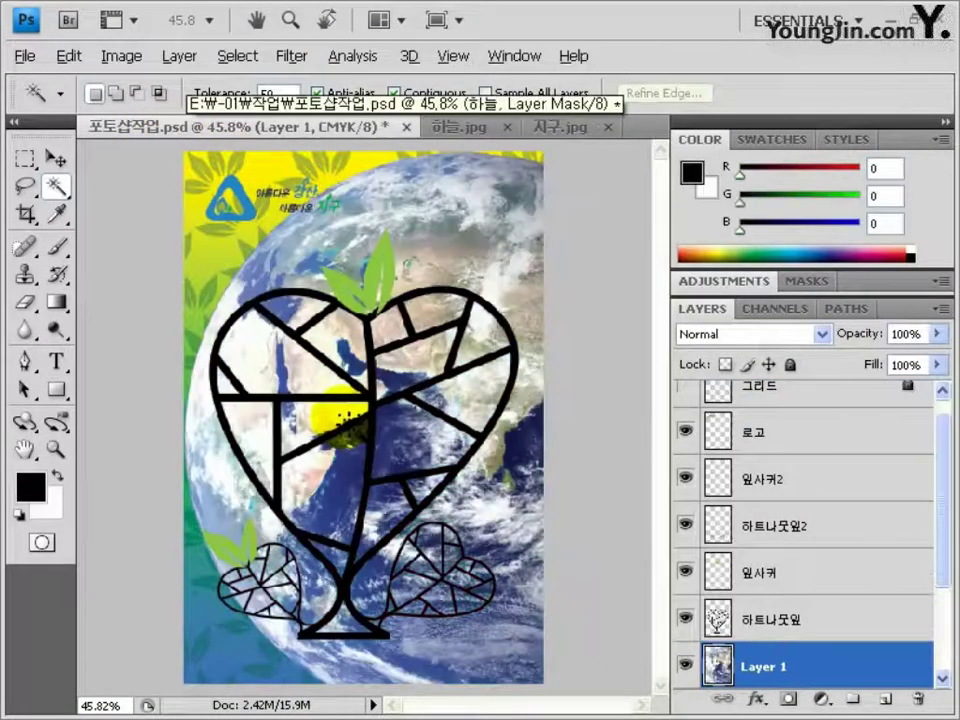
pyautogui.hotkey('ctrl', 't')
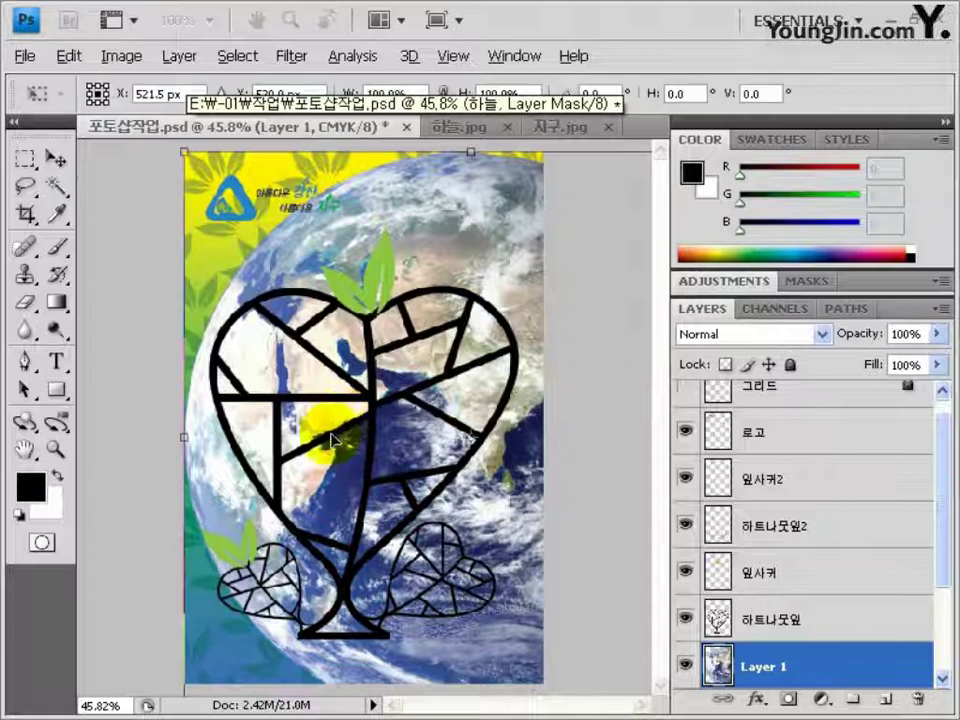
pyautogui.moveTo(345, 425); pyautogui.dragTo(303, 486)
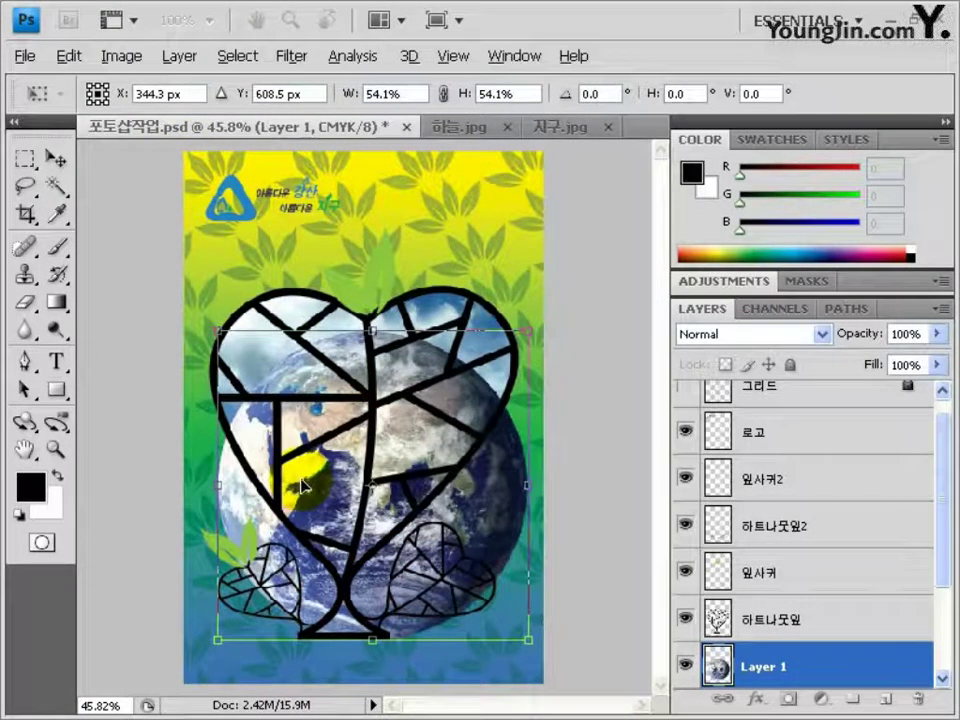
pyautogui.press('Return')
# Rename the globe's layer as 지구
pyautogui.doubleClick(763, 666)
pyautogui.write('지구')
pyautogui.press('Return')
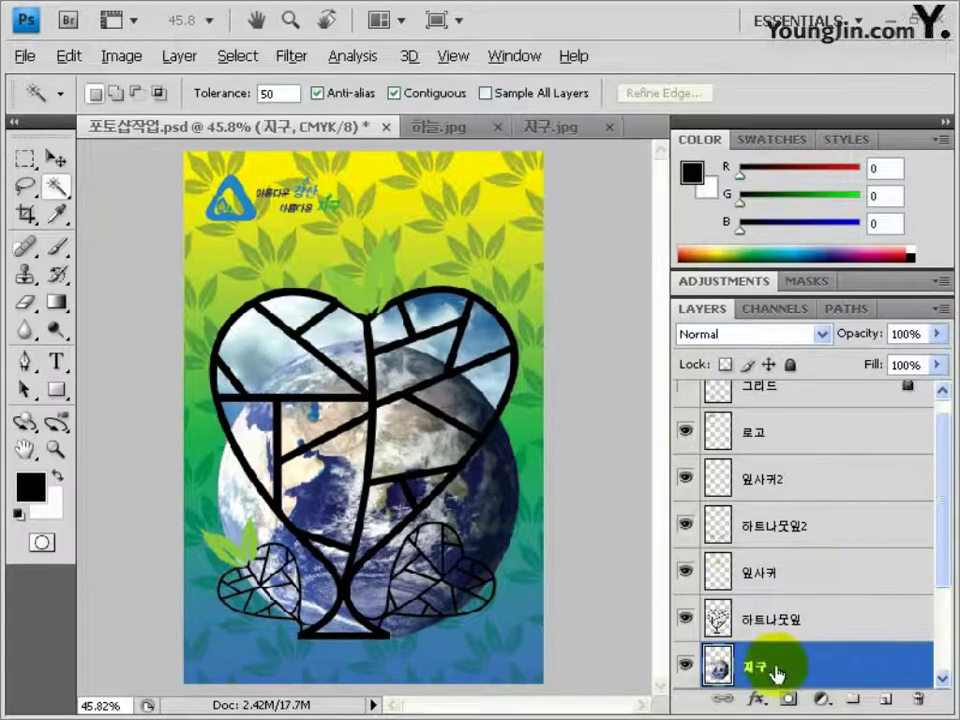
# Load the 하늘 layer's heart mask as a selection and use it to mask the 지구 layer
pyautogui.scroll(-3, 775, 668)
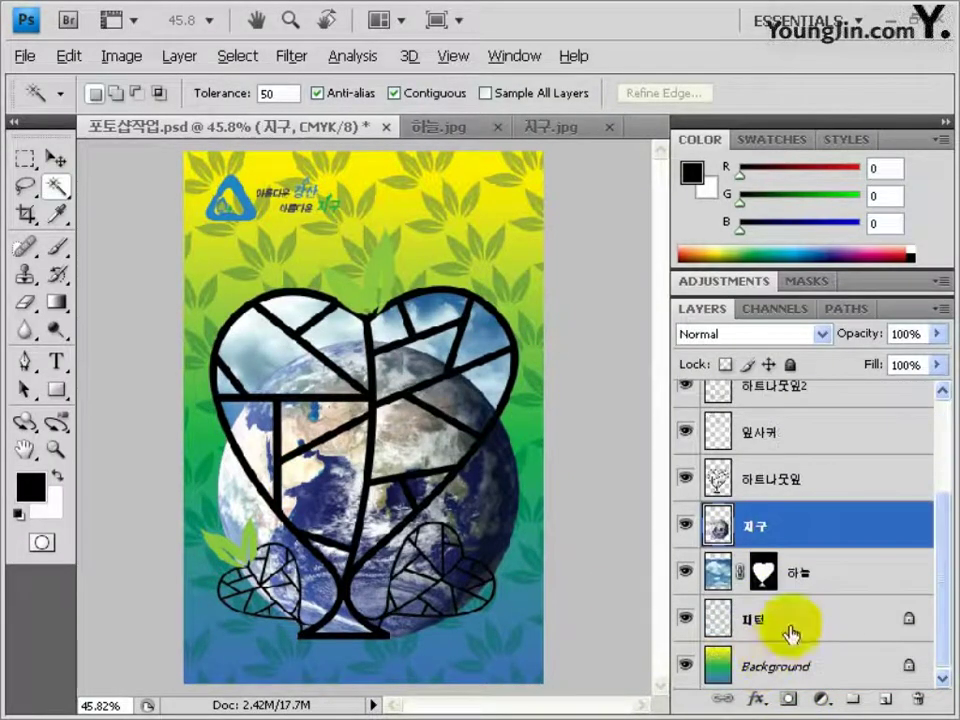
pyautogui.click(765, 570)
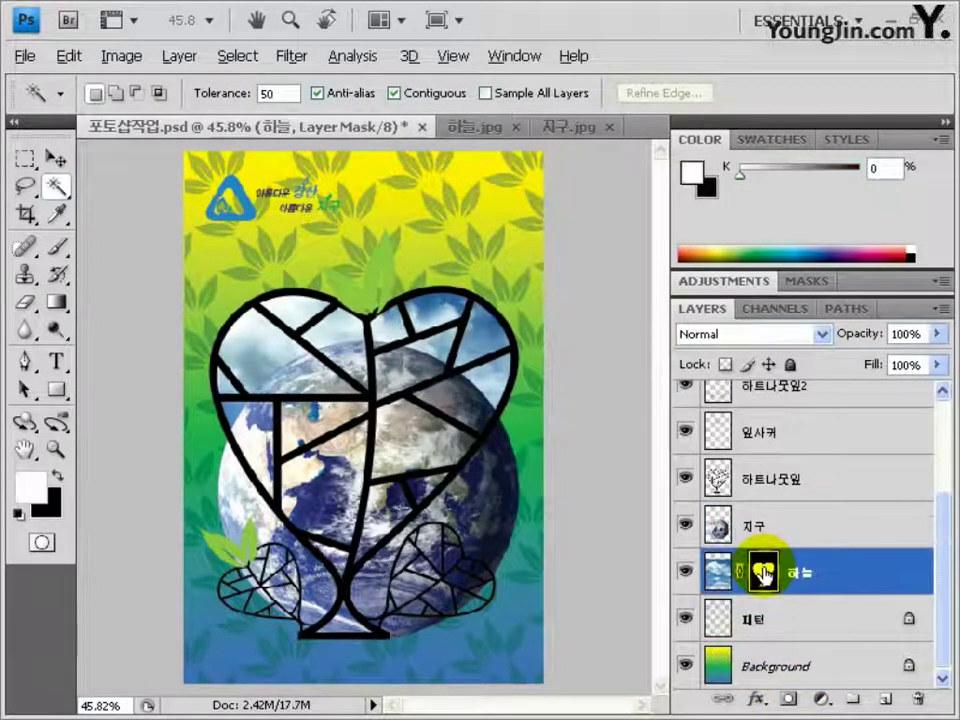
pyautogui.keyDown('ctrl'); pyautogui.click(763, 574); pyautogui.keyUp('ctrl')
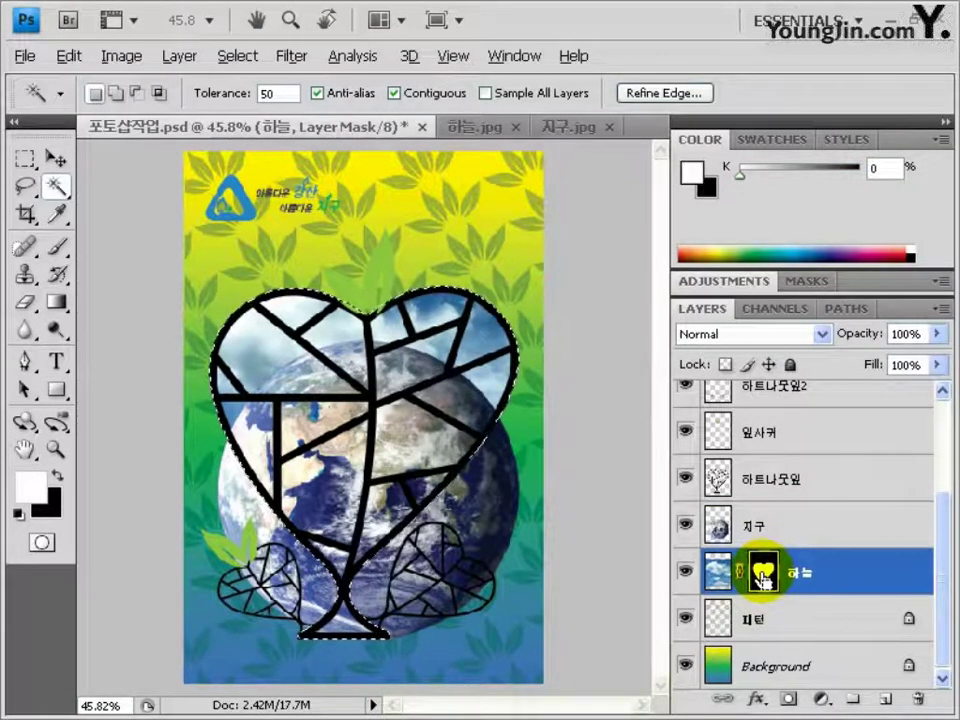
pyautogui.click(765, 545)
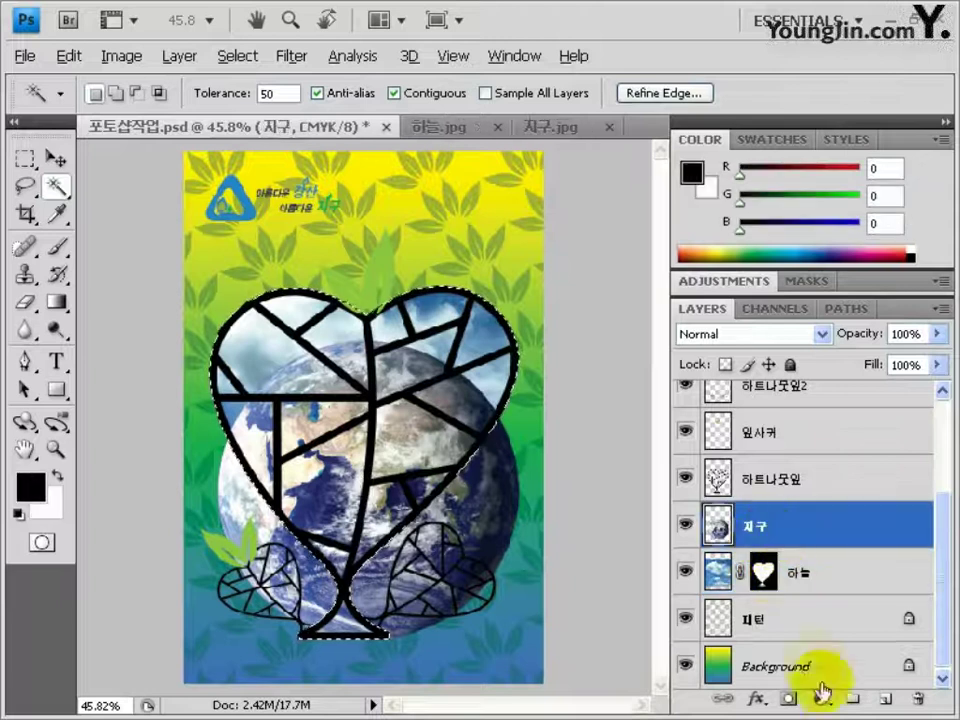
pyautogui.click(788, 700)
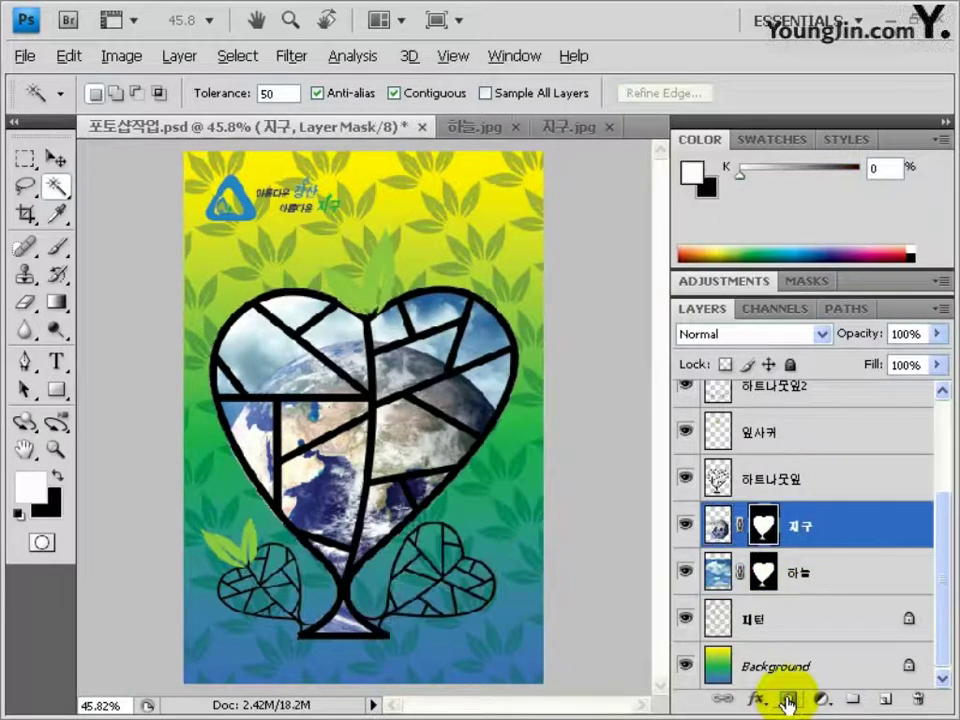
# Open 새싹.jpg and select the green leaves by selecting the white background with the Magic Wand and inverting the selection
pyautogui.click(24, 55)
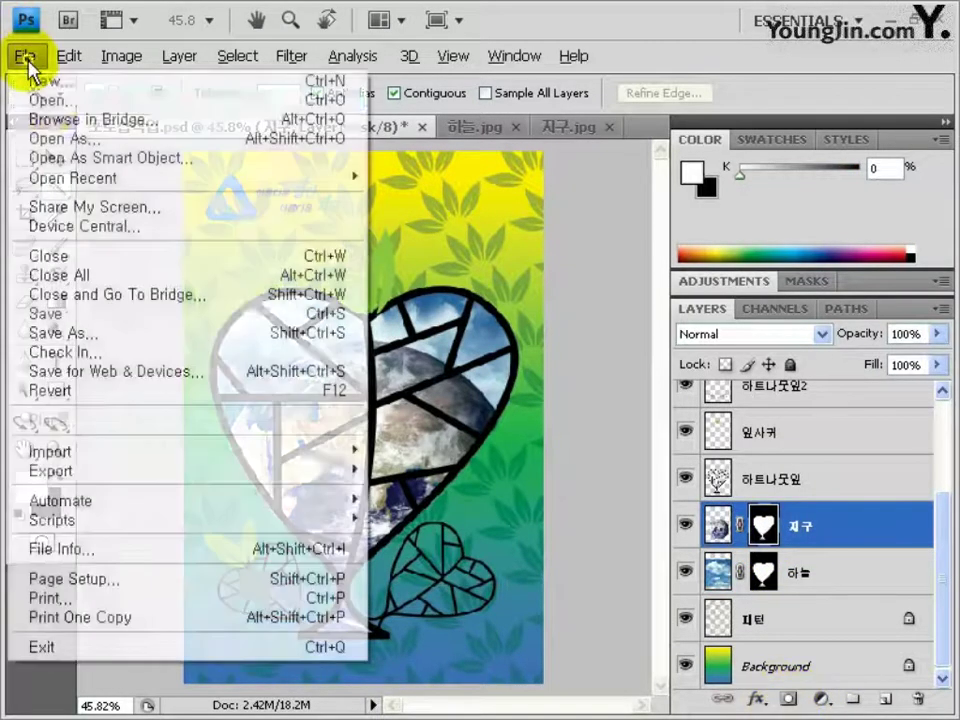
pyautogui.click(40, 96)
pyautogui.doubleClick(270, 230)
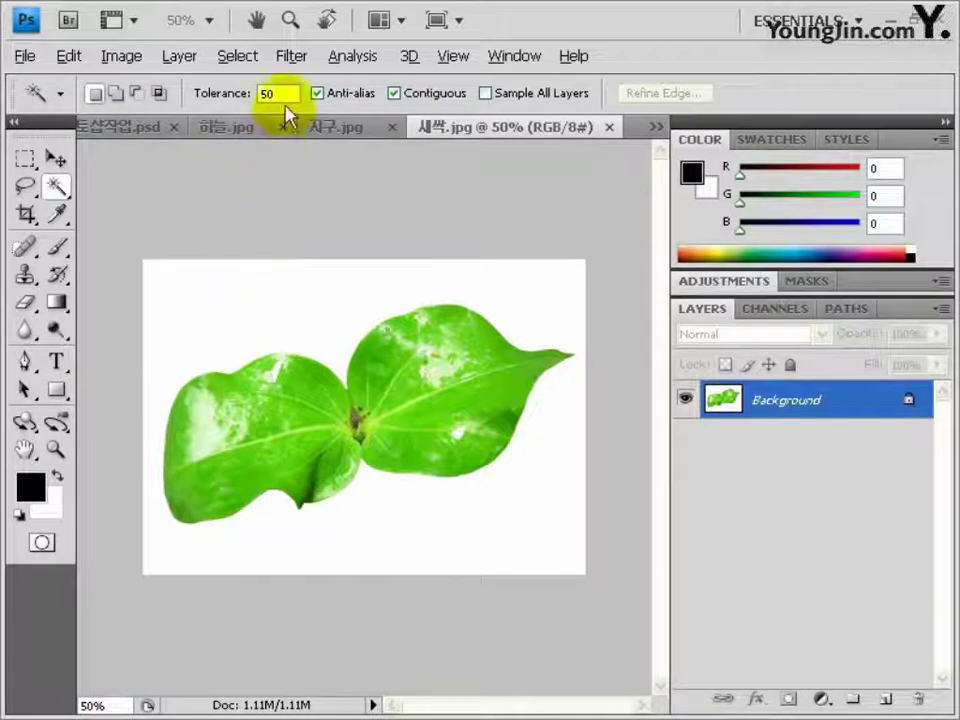
pyautogui.click(244, 300)
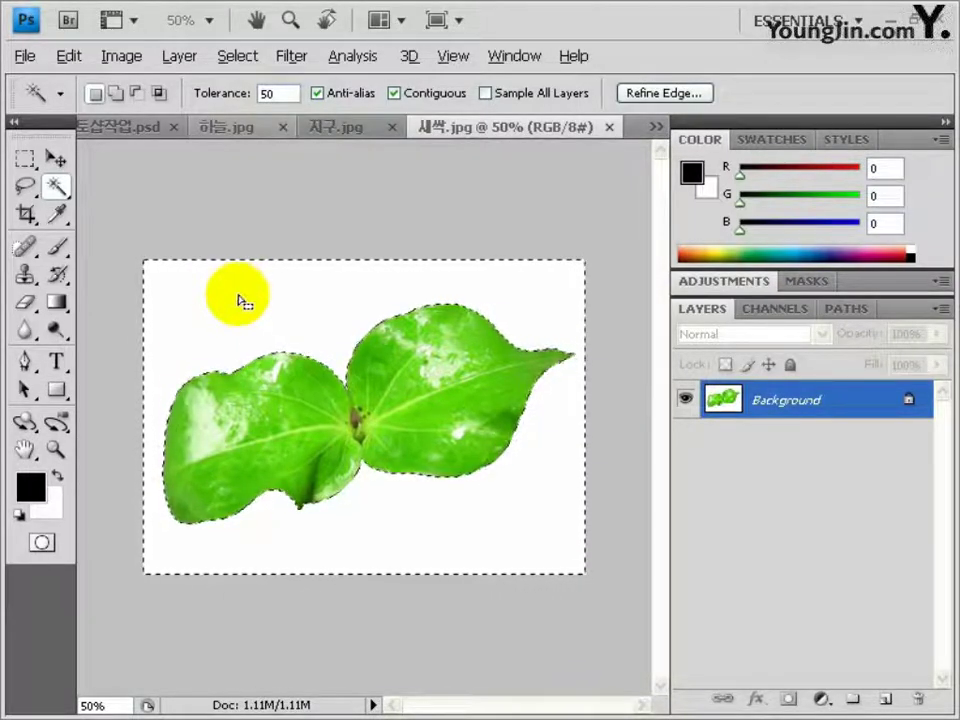
pyautogui.hotkey('ctrl', 'shift', 'i')
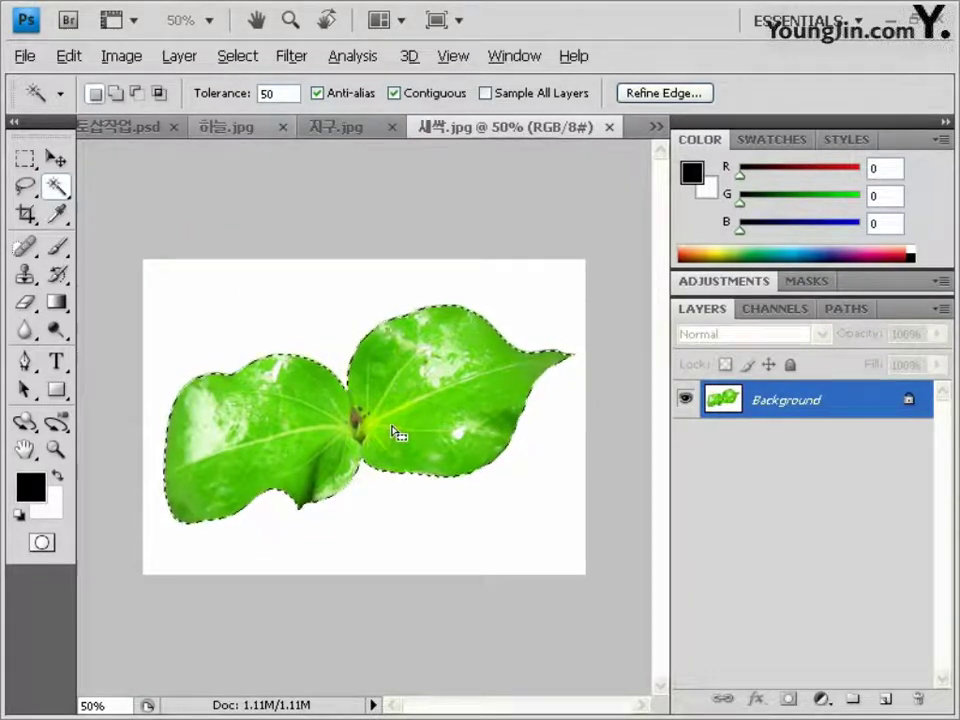
# Copy the leaves into the poster above the 지구 layer, rotate them slightly counter-clockwise, shrink them, and position them over the globe in the heart
pyautogui.moveTo(128, 125); pyautogui.dragTo(380, 410)
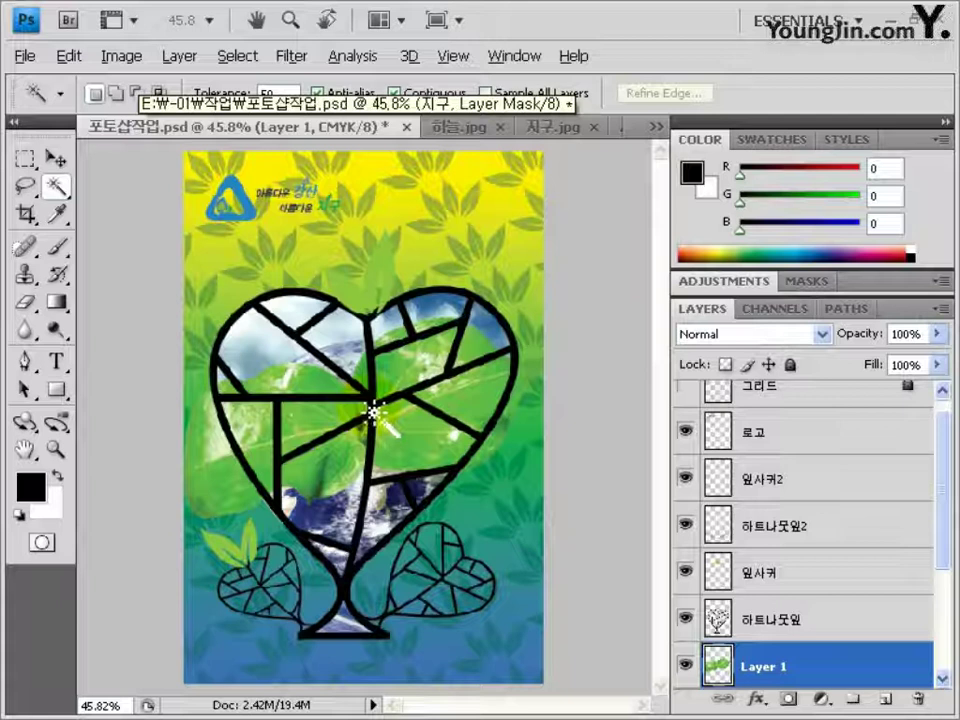
pyautogui.hotkey('ctrl', 't')
pyautogui.moveTo(326, 467); pyautogui.dragTo(326, 516)
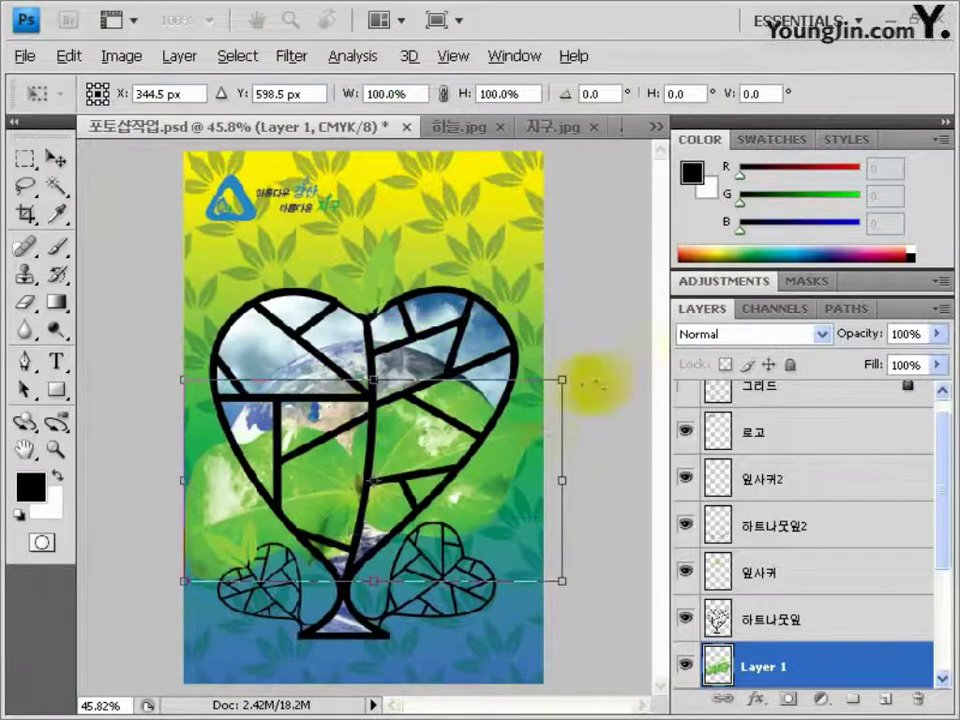
pyautogui.moveTo(600, 381); pyautogui.dragTo(600, 335)
pyautogui.moveTo(165, 620); pyautogui.dragTo(248, 556)
pyautogui.moveTo(420, 450)
pyautogui.mouseDown()
pyautogui.moveTo(403, 437)
pyautogui.moveTo(428, 437)
pyautogui.mouseUp()
pyautogui.press('Return')
pyautogui.press('w')
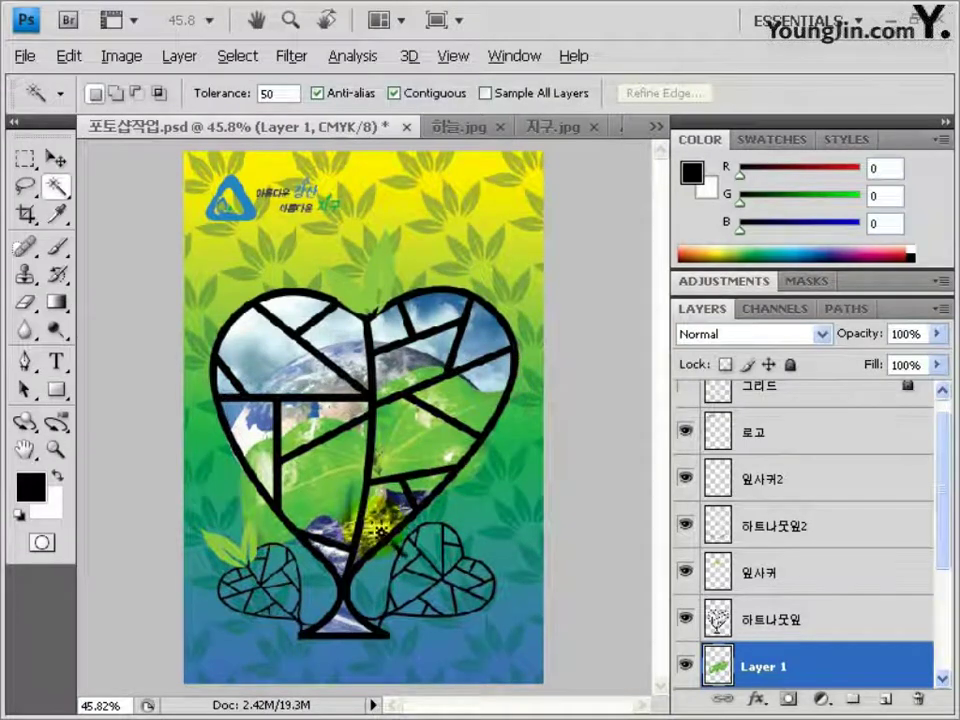
# Rename the leaf image's layer as 새싹
pyautogui.doubleClick(765, 665)
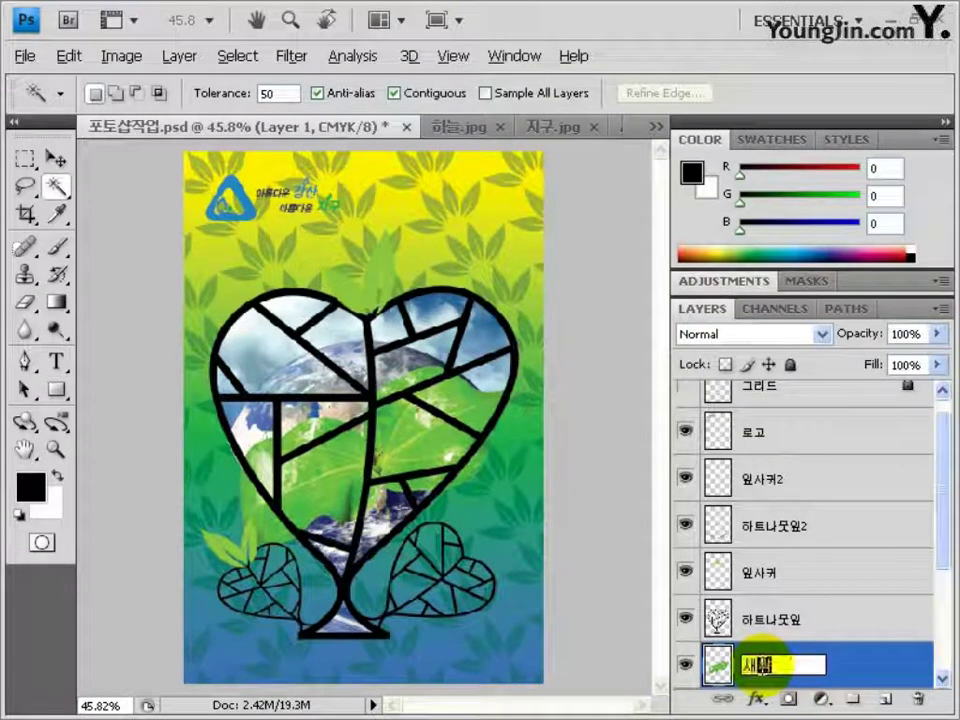
pyautogui.write('새싹')
pyautogui.press('Return')
# Load the 지구 layer's heart mask as a selection and use it to mask the 새싹 layer
pyautogui.scroll(-3, 784, 654)
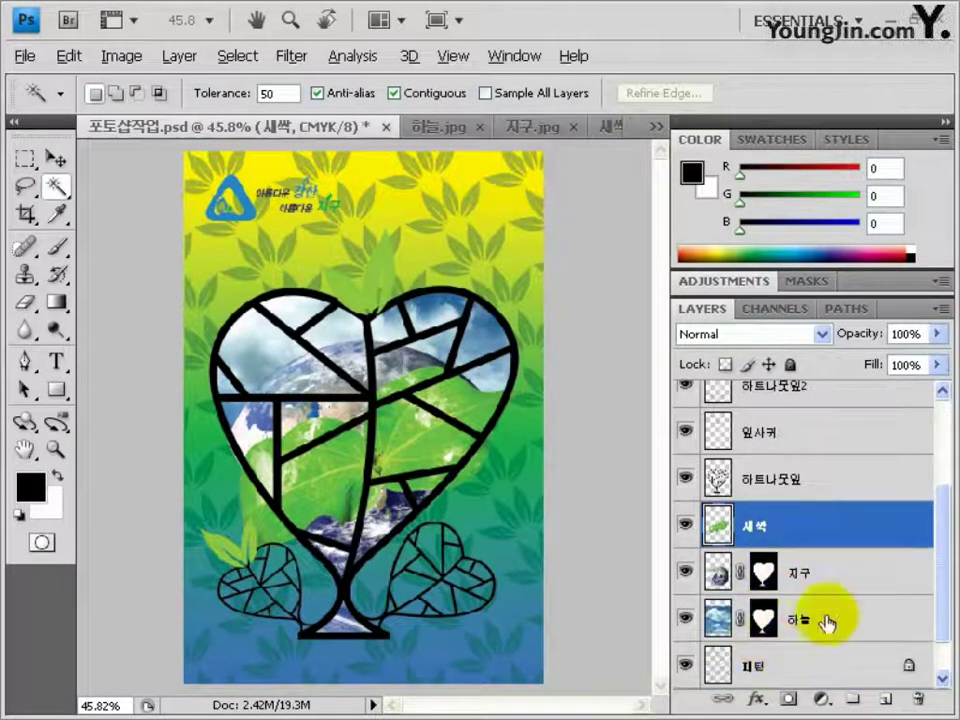
pyautogui.keyDown('ctrl'); pyautogui.click(764, 573); pyautogui.keyUp('ctrl')
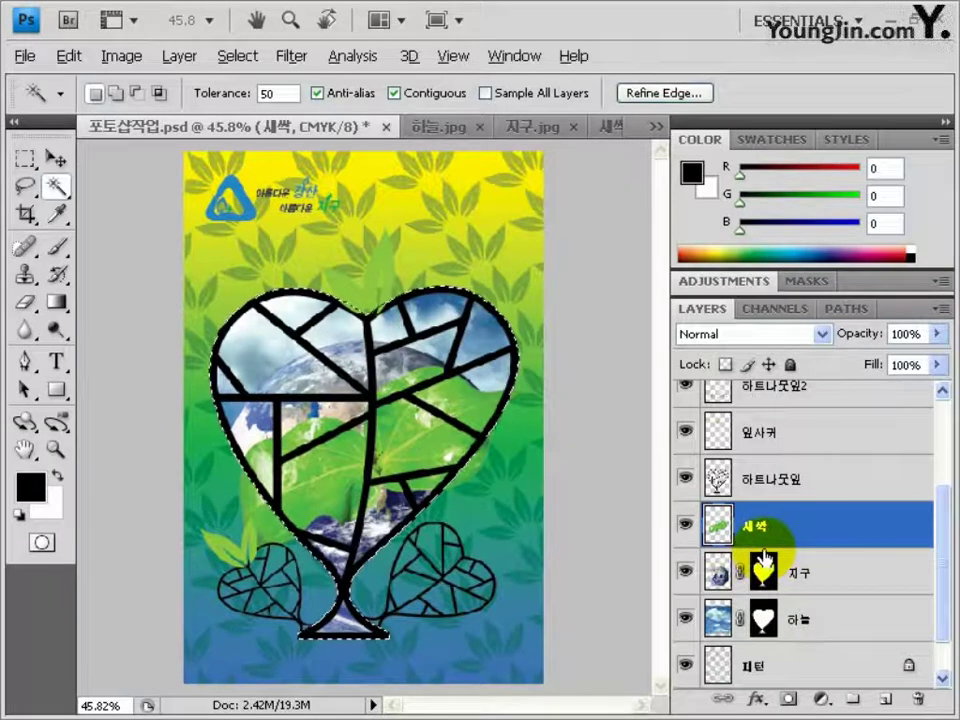
pyautogui.click(789, 699)
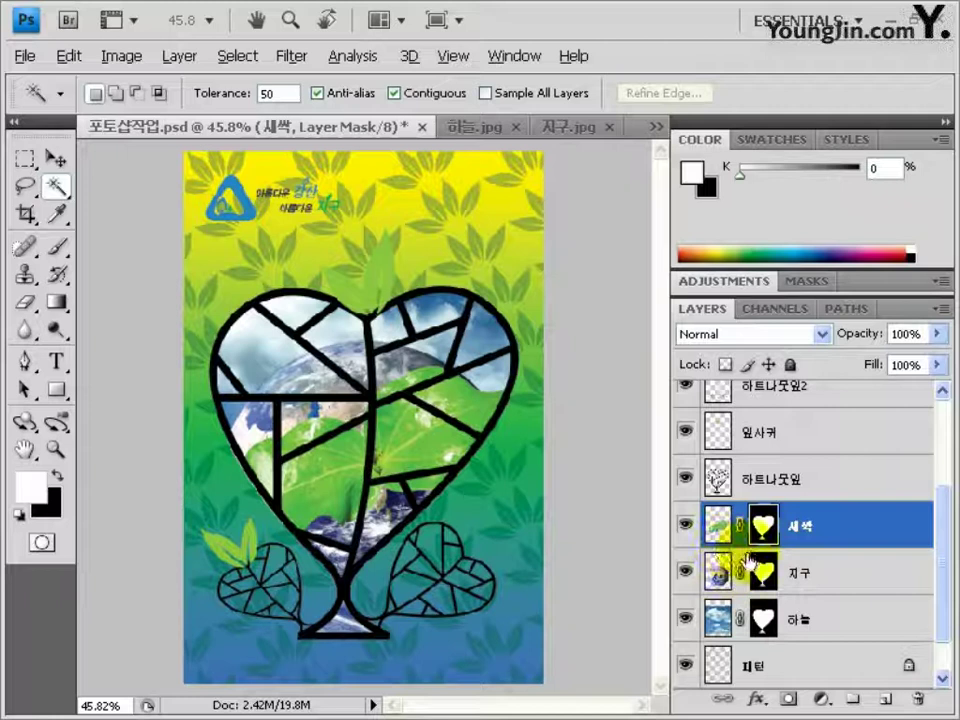
# Hide the 새싹 layer, select the lower-left ocean area of the globe on the 지구 layer, and copy it to a new layer
pyautogui.click(685, 523)
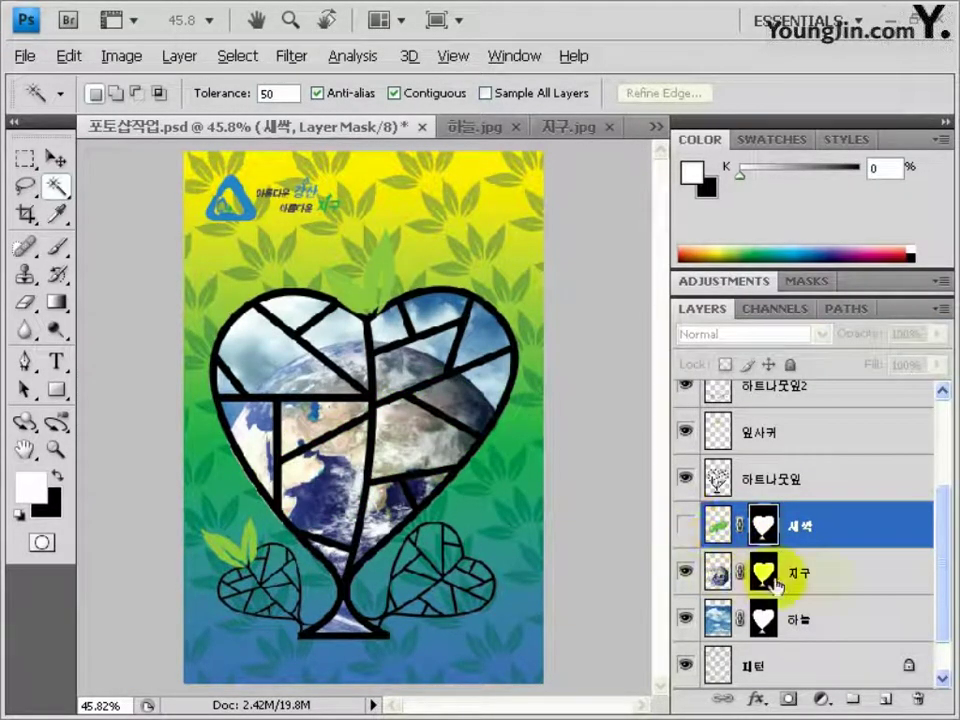
pyautogui.click(830, 573)
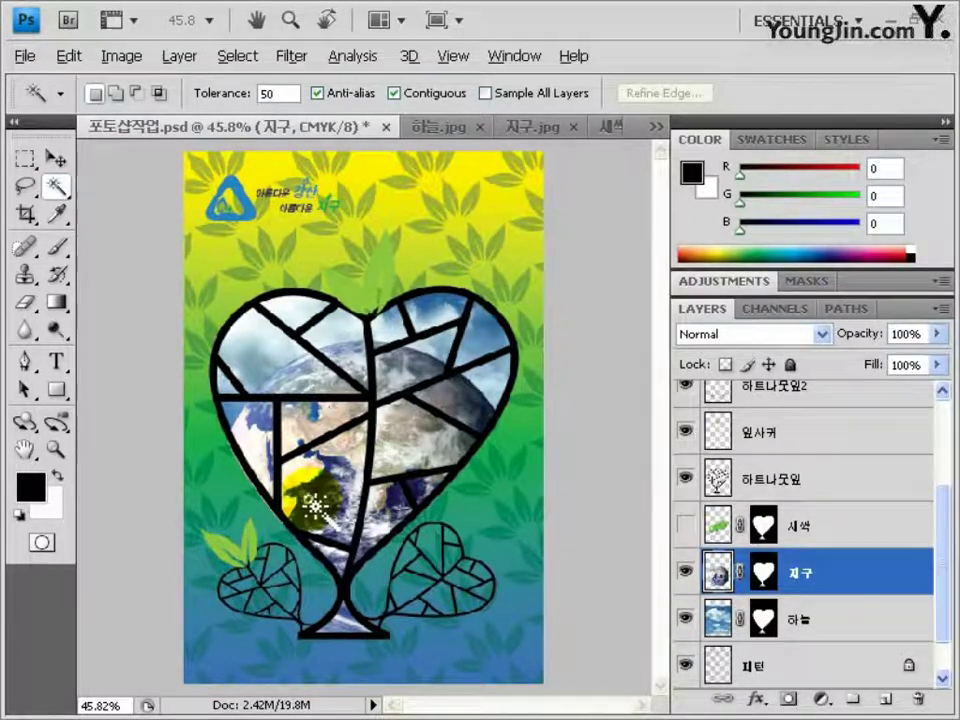
pyautogui.keyDown('shift'); pyautogui.click(314, 504); pyautogui.keyUp('shift')
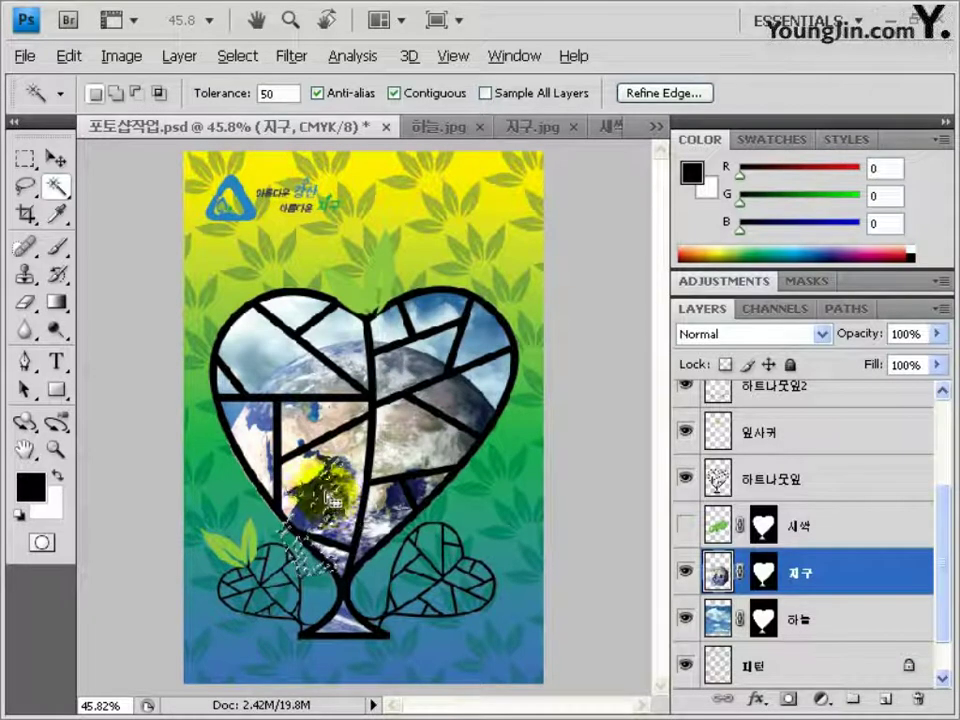
pyautogui.hotkey('ctrl', 'j')
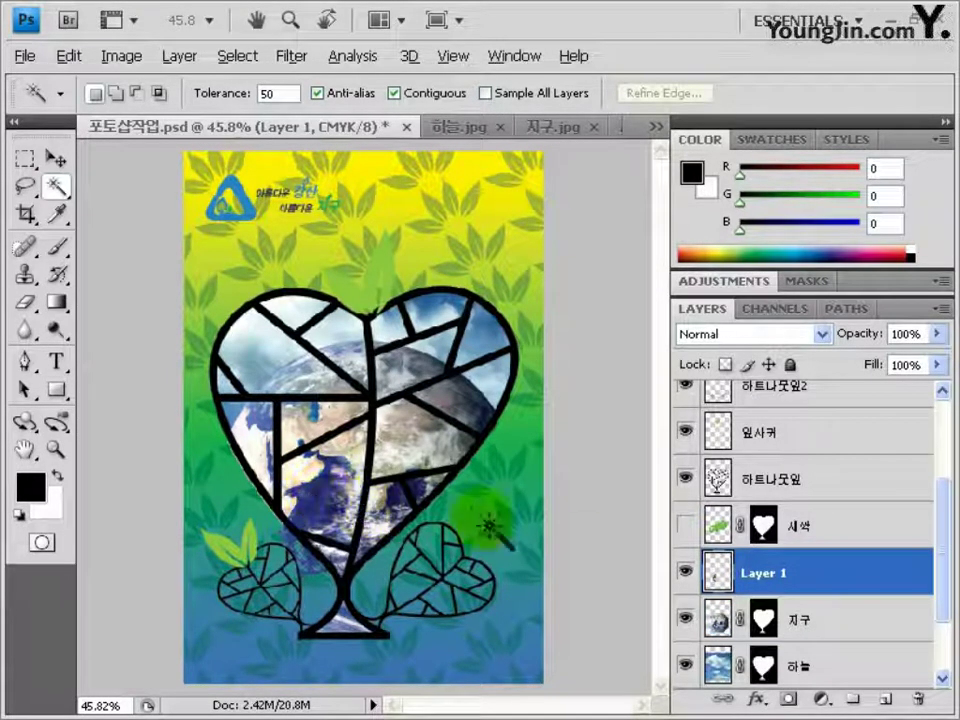
# Rename the copied ocean layer as 해양 and move it above the 새싹 layer
pyautogui.doubleClick(760, 578)
pyautogui.write('해양')
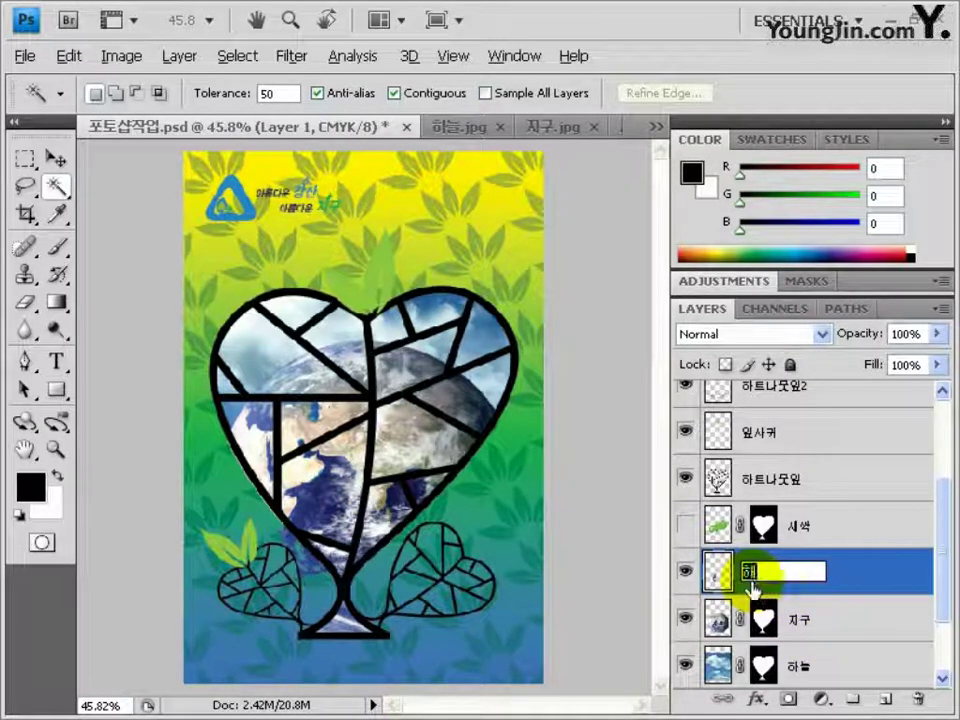
pyautogui.press('Return')
pyautogui.moveTo(752, 590); pyautogui.dragTo(766, 540)
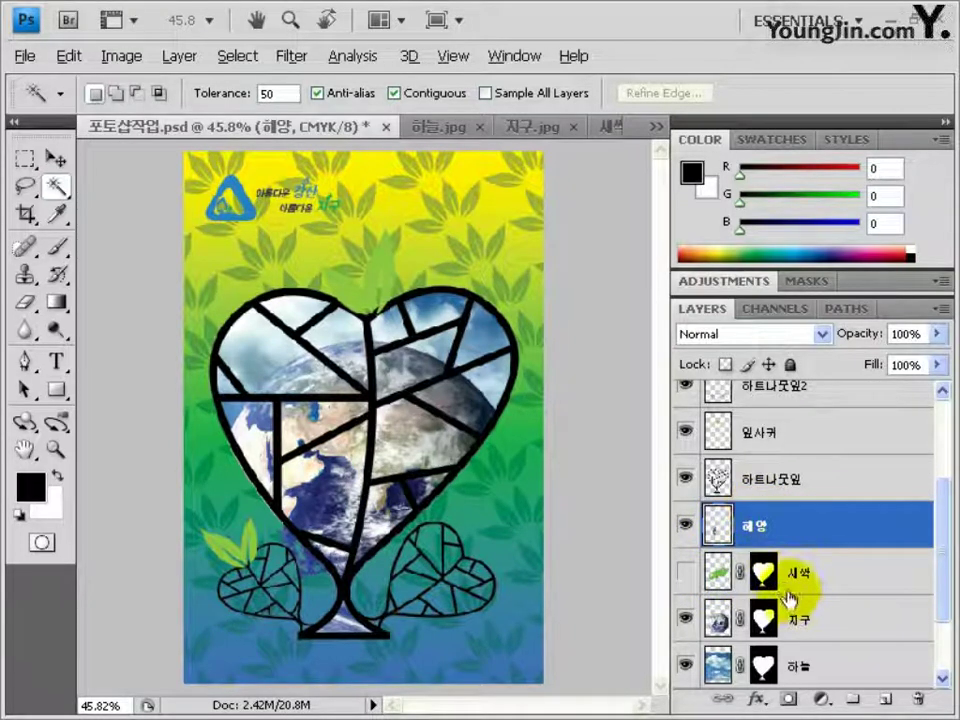
# Show the 새싹 layer again and clip the 해양 layer to it with a clipping mask
pyautogui.click(685, 572)
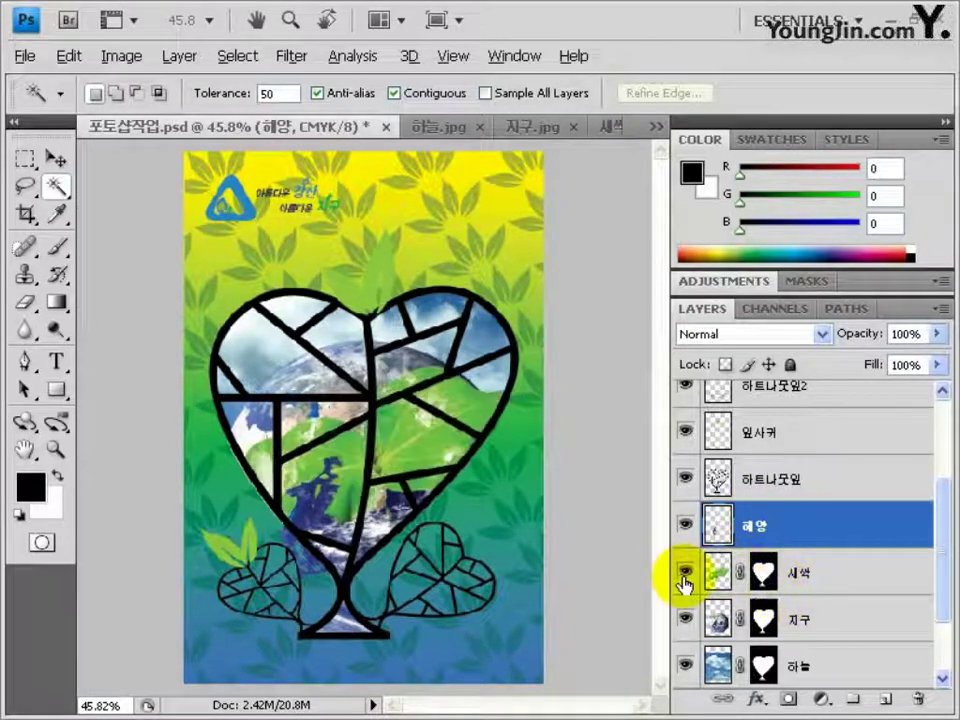
pyautogui.rightClick(797, 522)
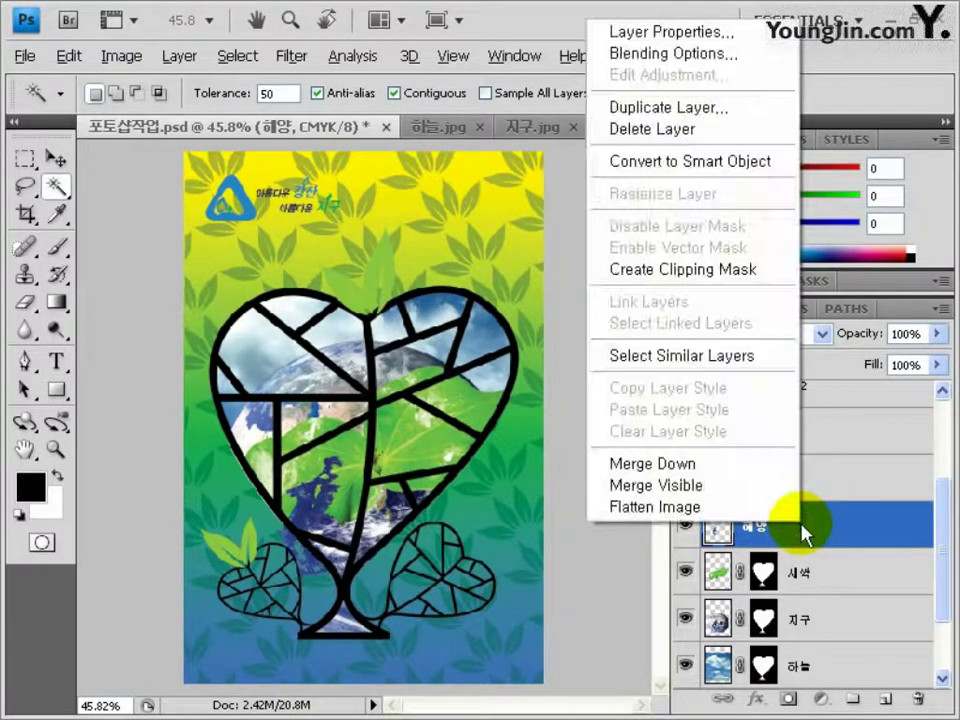
pyautogui.click(707, 270)
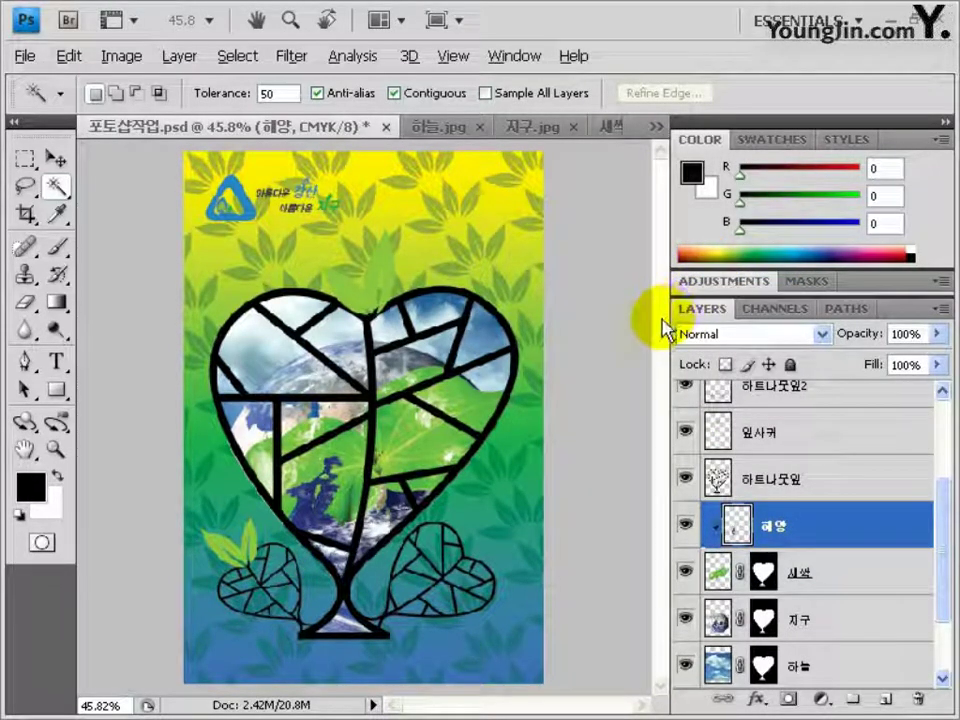
# Darken the leaves above the large heart to a solid deep green with a Levels adjustment on the 잎사귀 layer
pyautogui.click(748, 445)
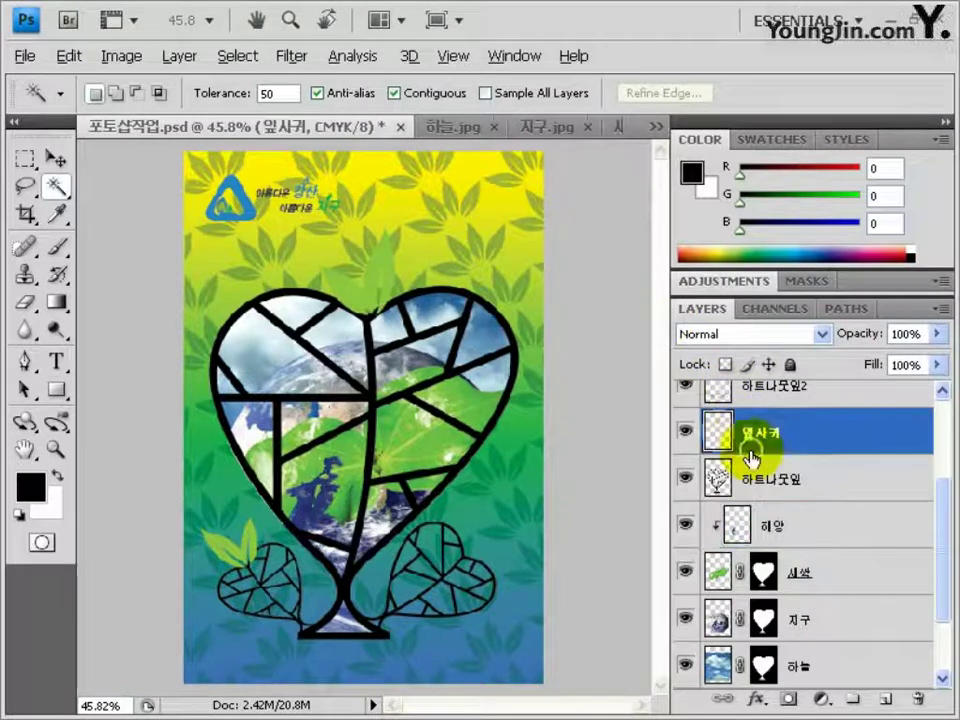
pyautogui.click(120, 58)
pyautogui.moveTo(130, 111)
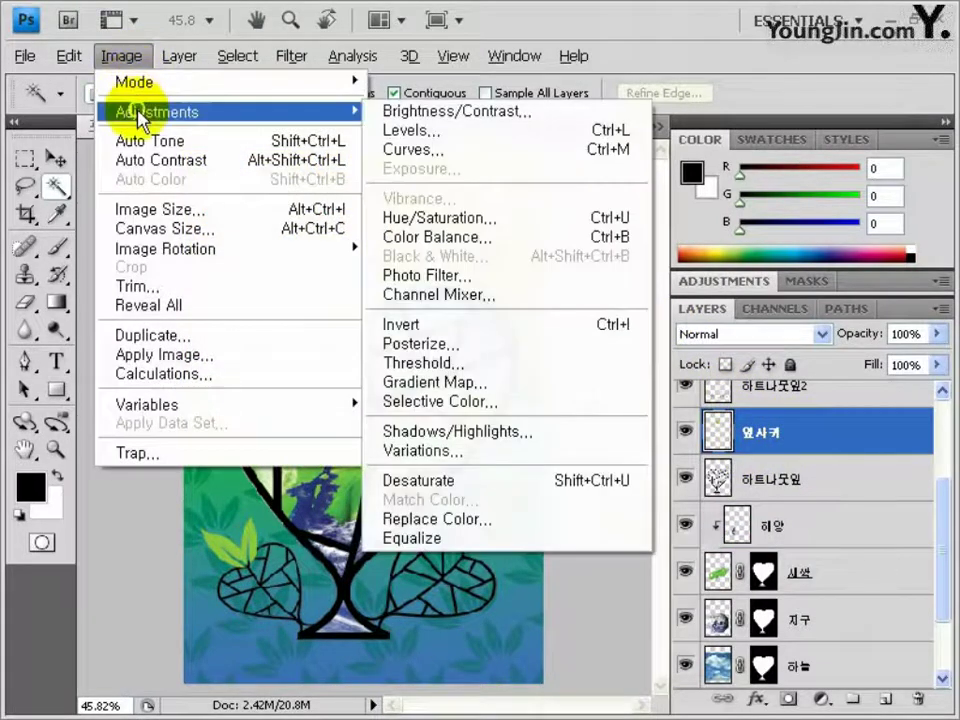
pyautogui.click(424, 133)
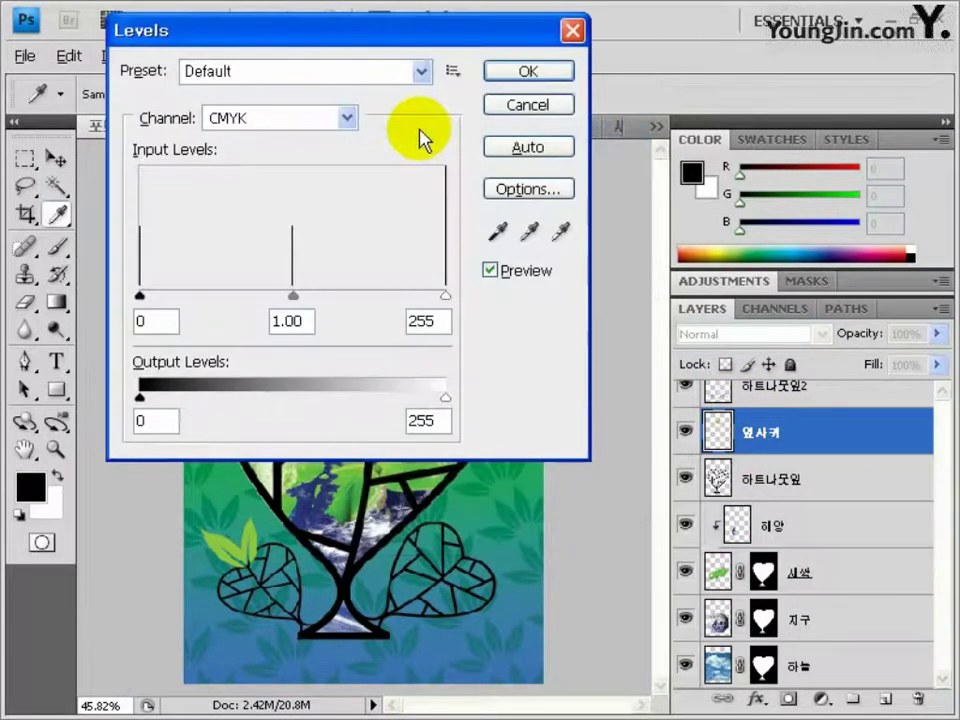
pyautogui.moveTo(140, 298); pyautogui.dragTo(442, 296)
pyautogui.click(540, 104)
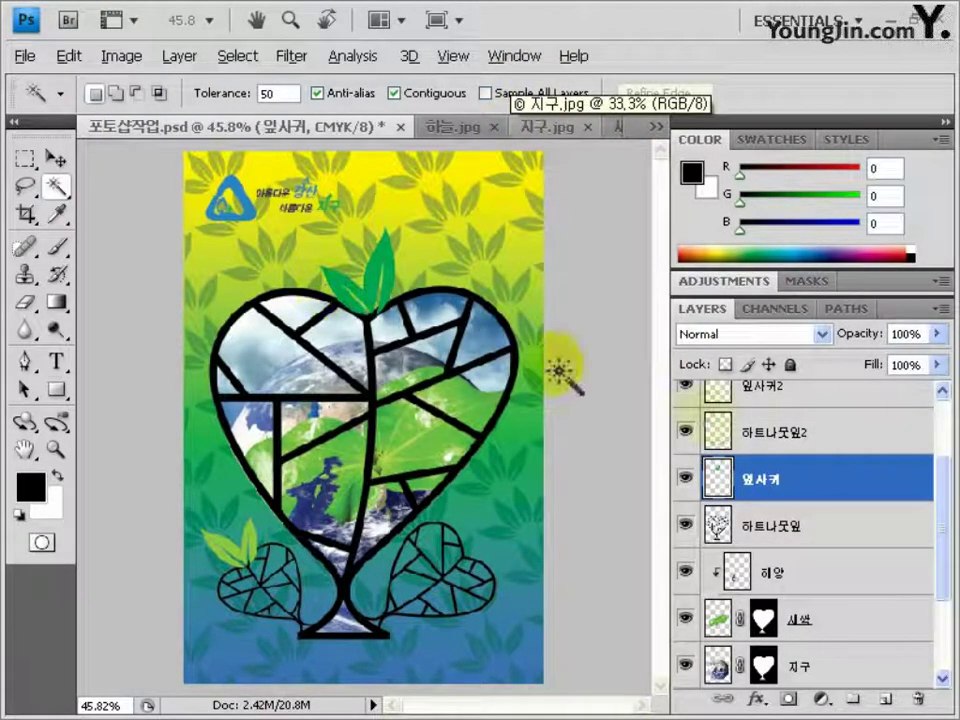
# Copy the 잎사귀 layer's leaves into a new 143 × 166 pixel RGB Color document at 100 pixels/inch
pyautogui.click(720, 482)
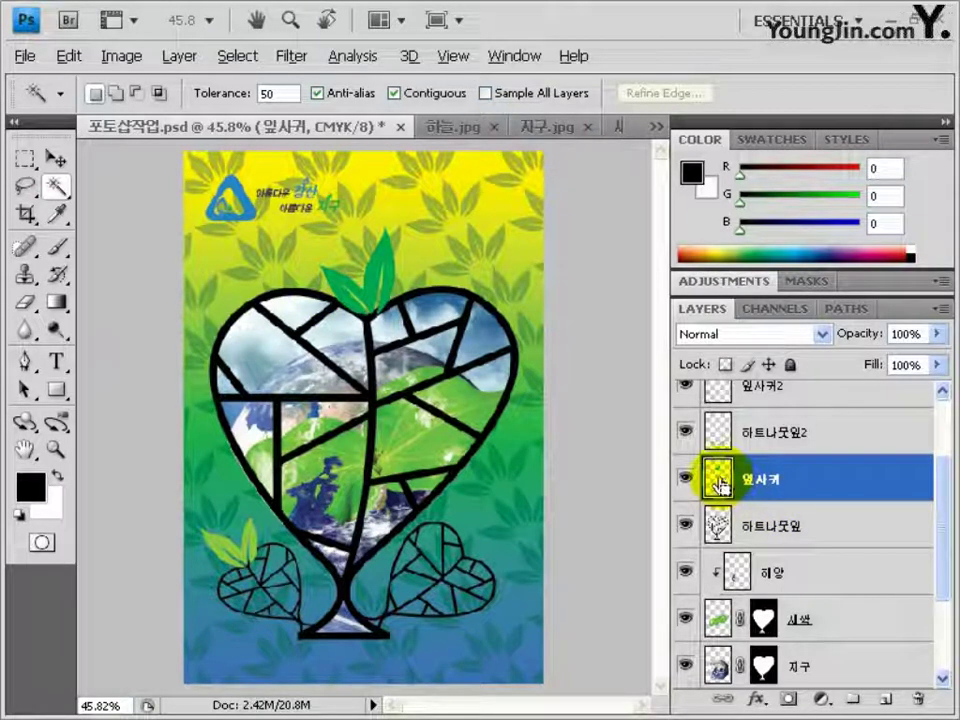
pyautogui.keyDown('ctrl'); pyautogui.click(717, 480); pyautogui.keyUp('ctrl')
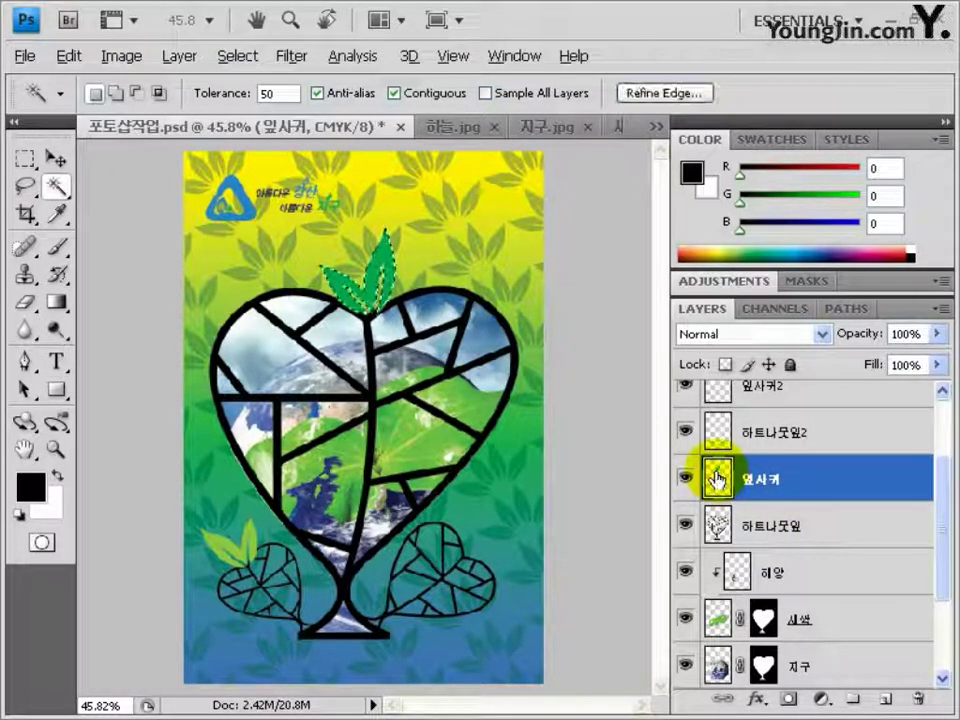
pyautogui.hotkey('ctrl', 'n')
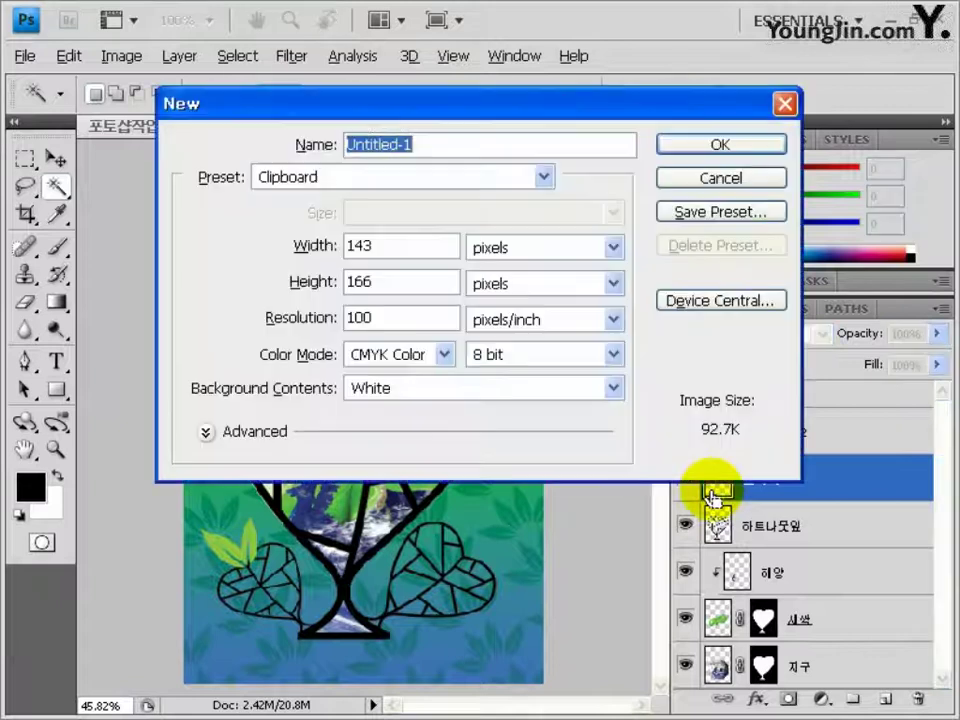
pyautogui.click(420, 354)
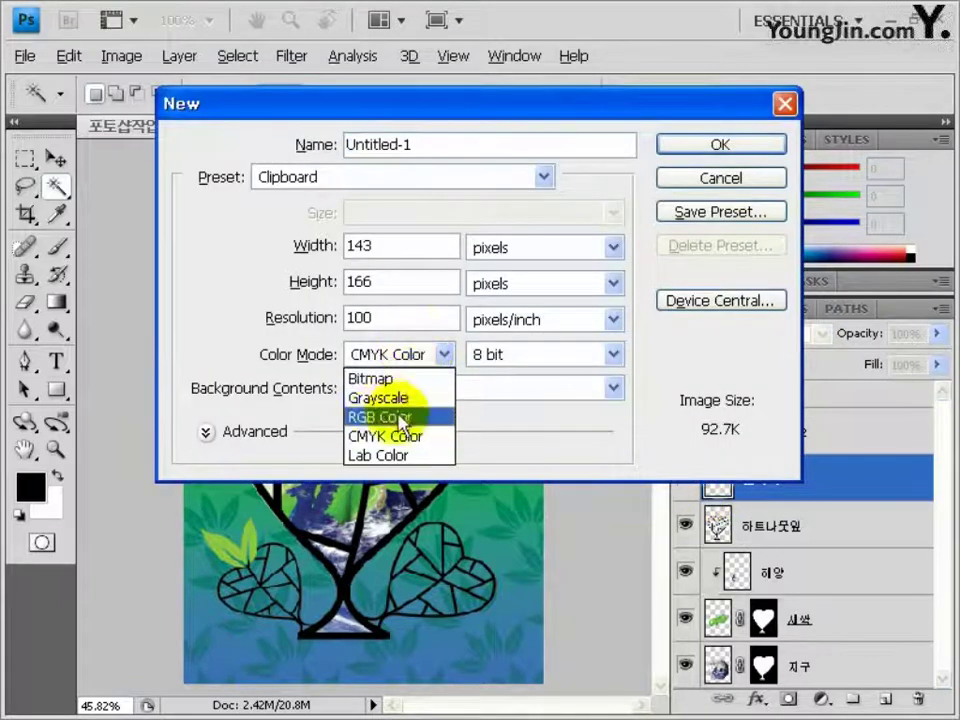
pyautogui.click(376, 417)
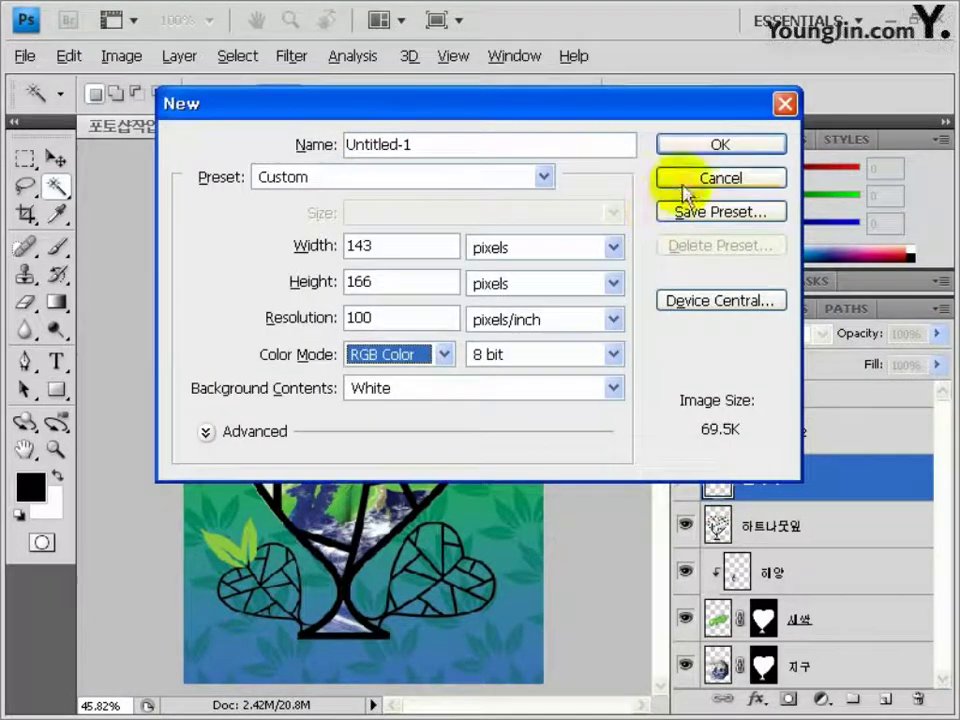
pyautogui.click(684, 148)
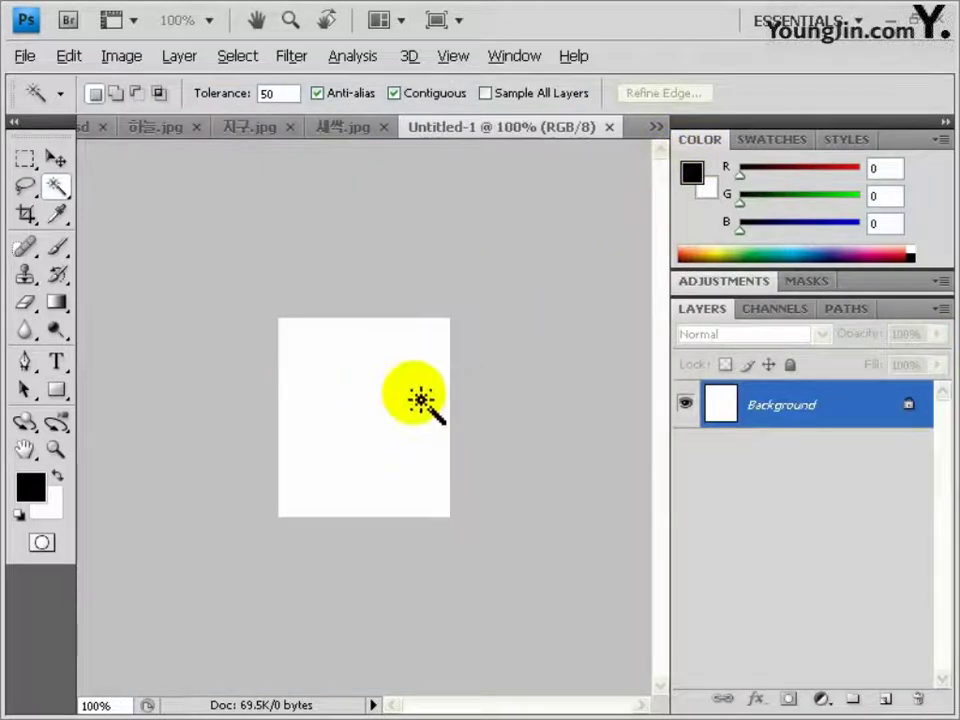
pyautogui.hotkey('ctrl', 'v')
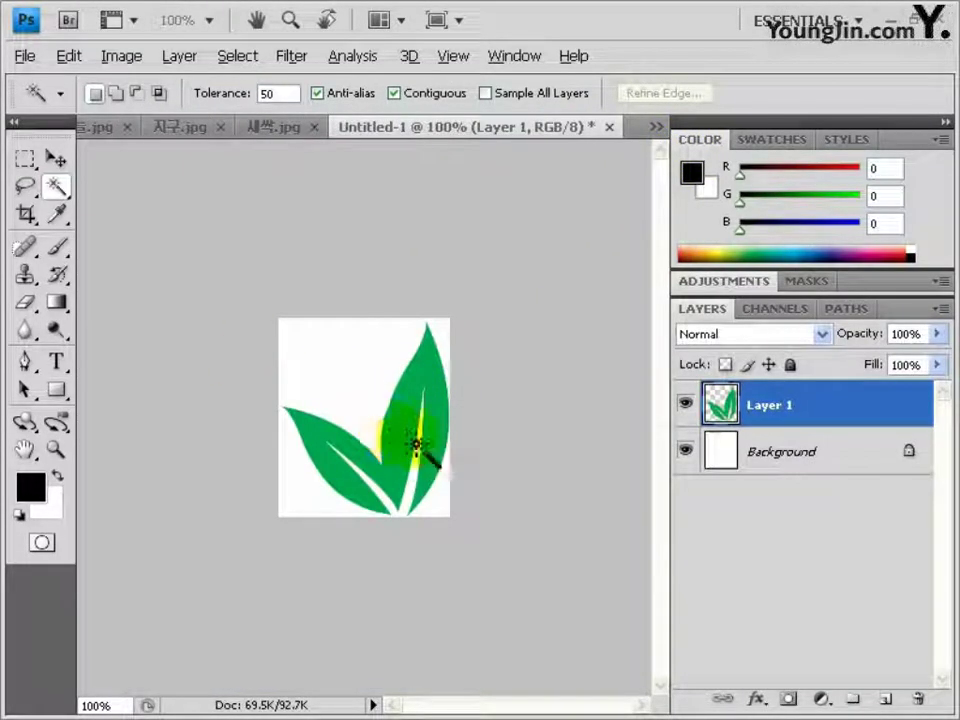
# Set the foreground color to white
pyautogui.click(30, 488)
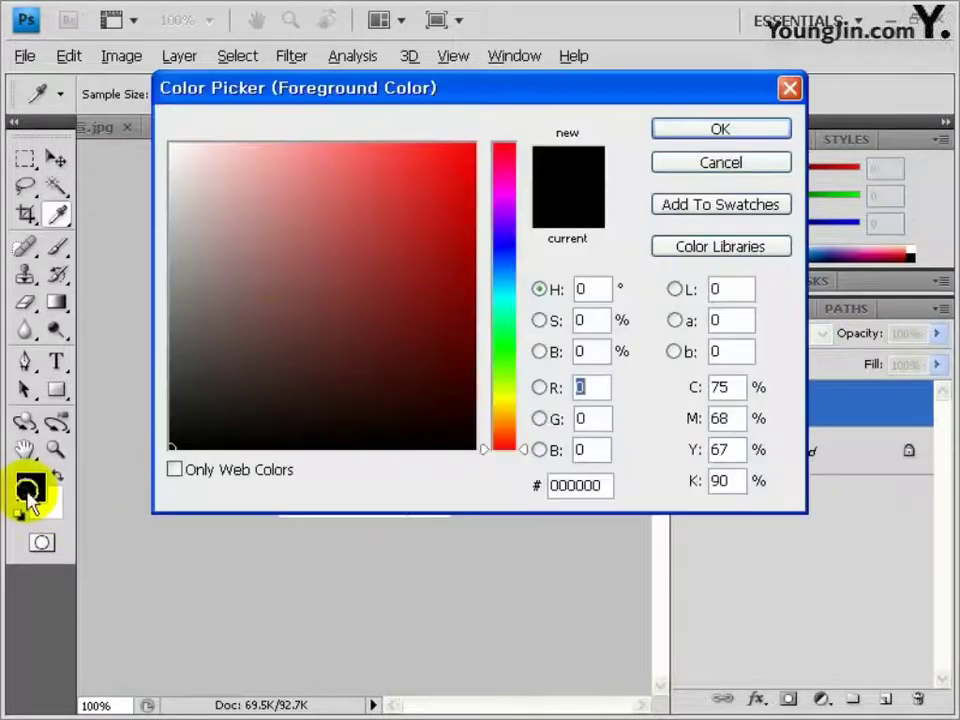
pyautogui.click(171, 146)
pyautogui.click(748, 136)
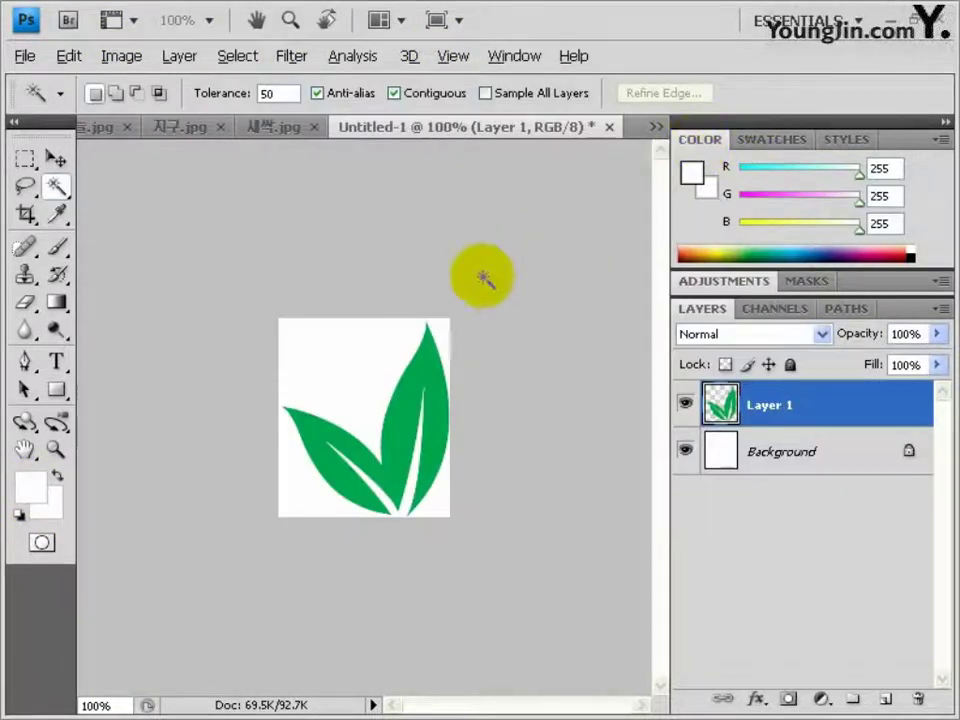
# Apply the Stained Glass texture filter to the pasted leaves with Cell Size 5 and Border Thickness 1
pyautogui.click(289, 60)
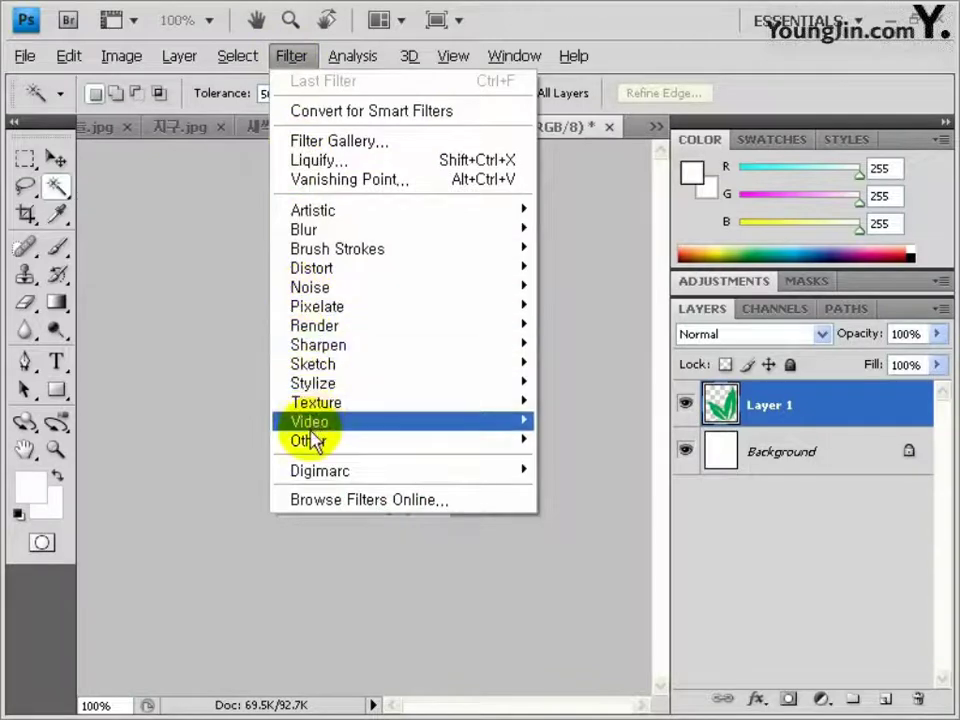
pyautogui.moveTo(317, 401)
pyautogui.click(628, 472)
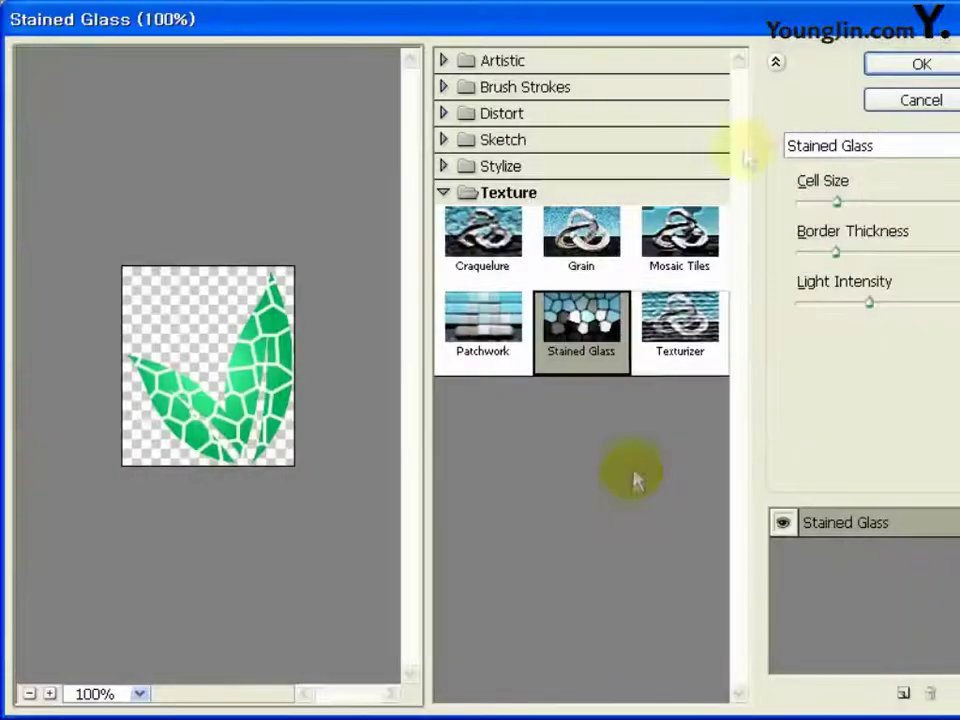
pyautogui.press('Tab')
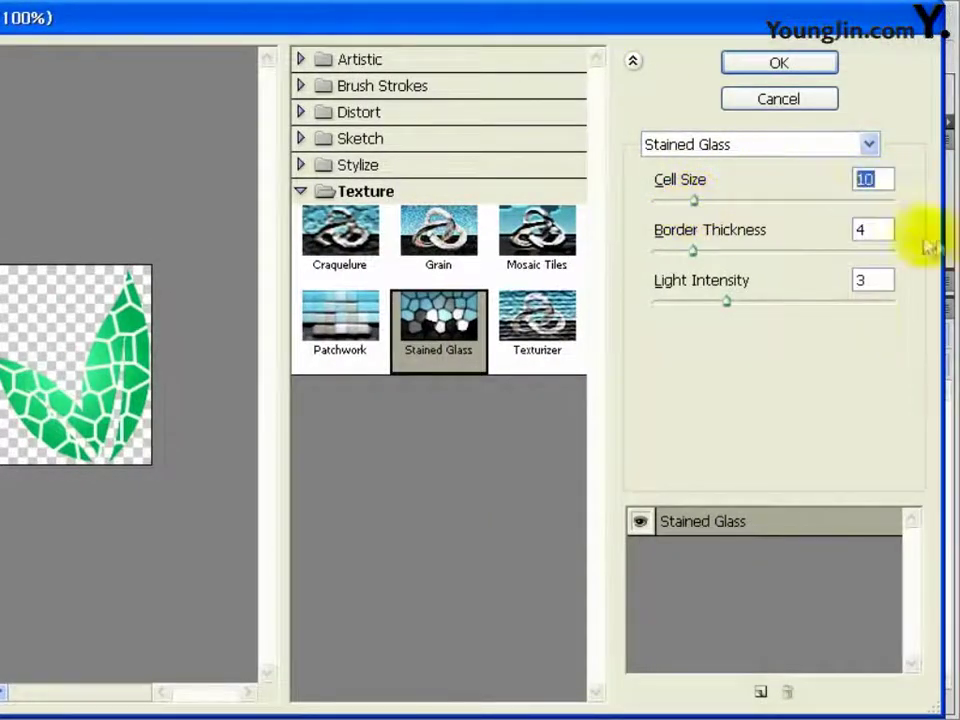
pyautogui.write('5')
pyautogui.press('Tab')
pyautogui.write('1')
pyautogui.press('Tab')
pyautogui.click(779, 64)
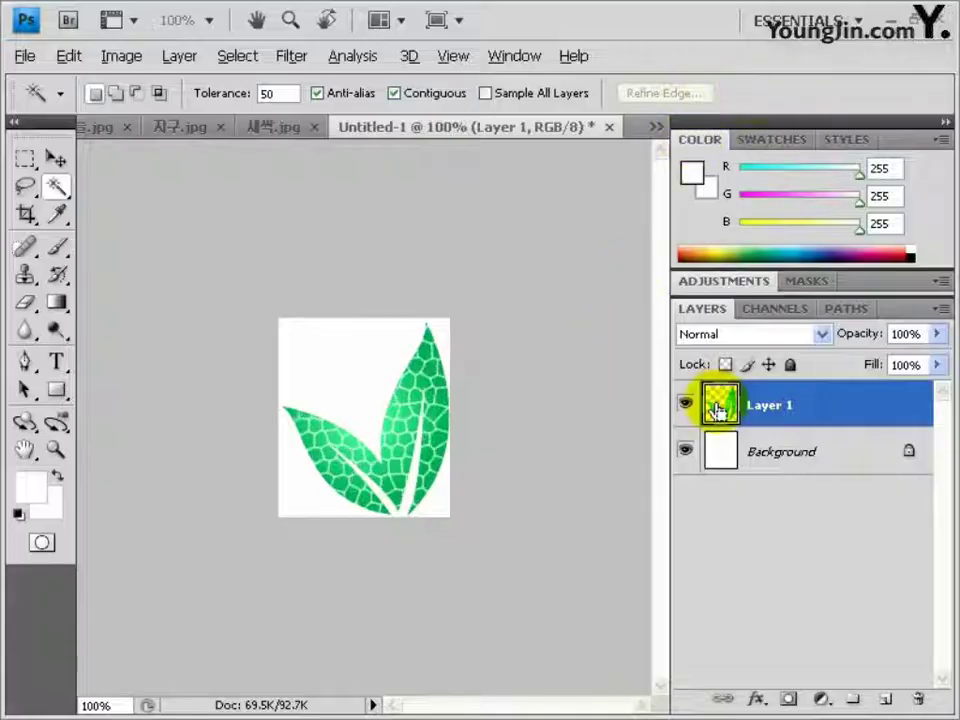
# Copy the stained-glass leaves back into the poster over the leaves above the large heart, and rename their layer as 필터효과
pyautogui.keyDown('ctrl'); pyautogui.click(717, 410); pyautogui.keyUp('ctrl')
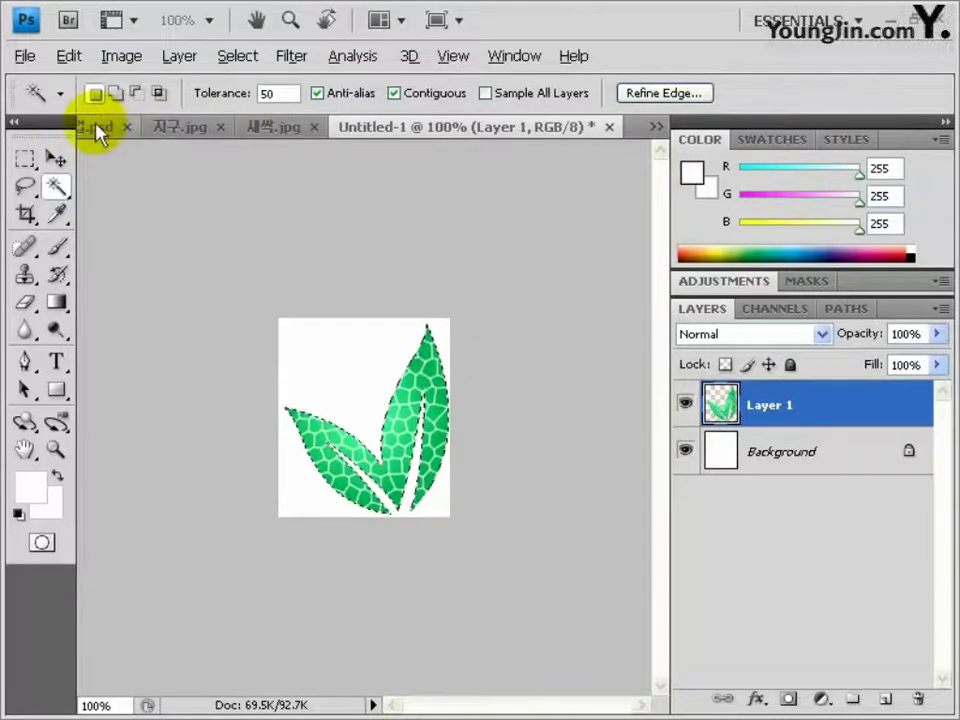
pyautogui.moveTo(97, 130); pyautogui.dragTo(355, 270)
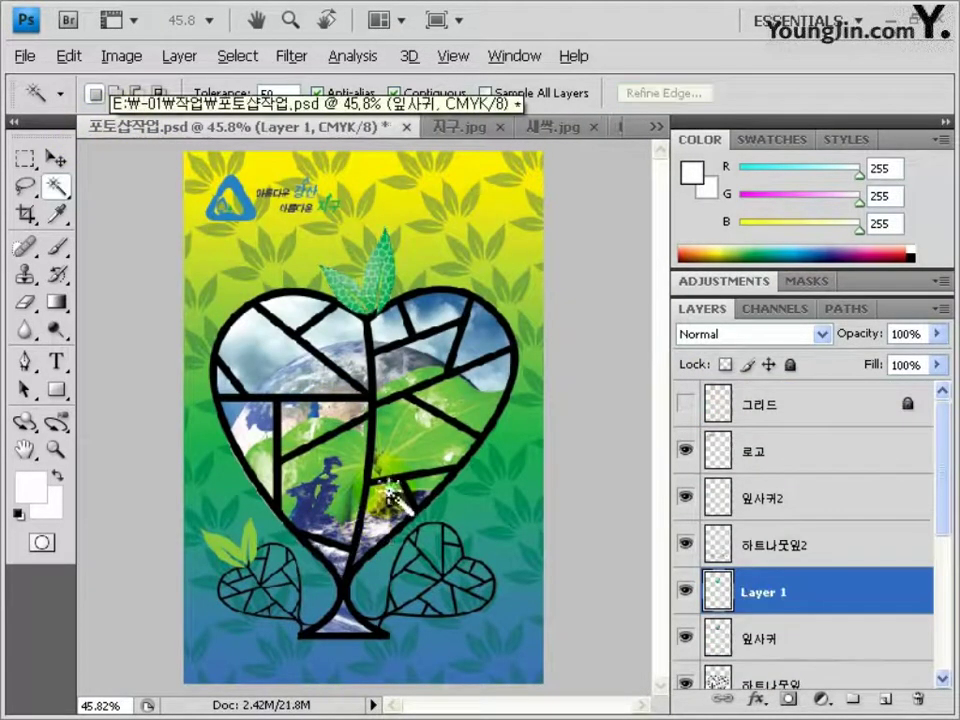
pyautogui.click(757, 600)
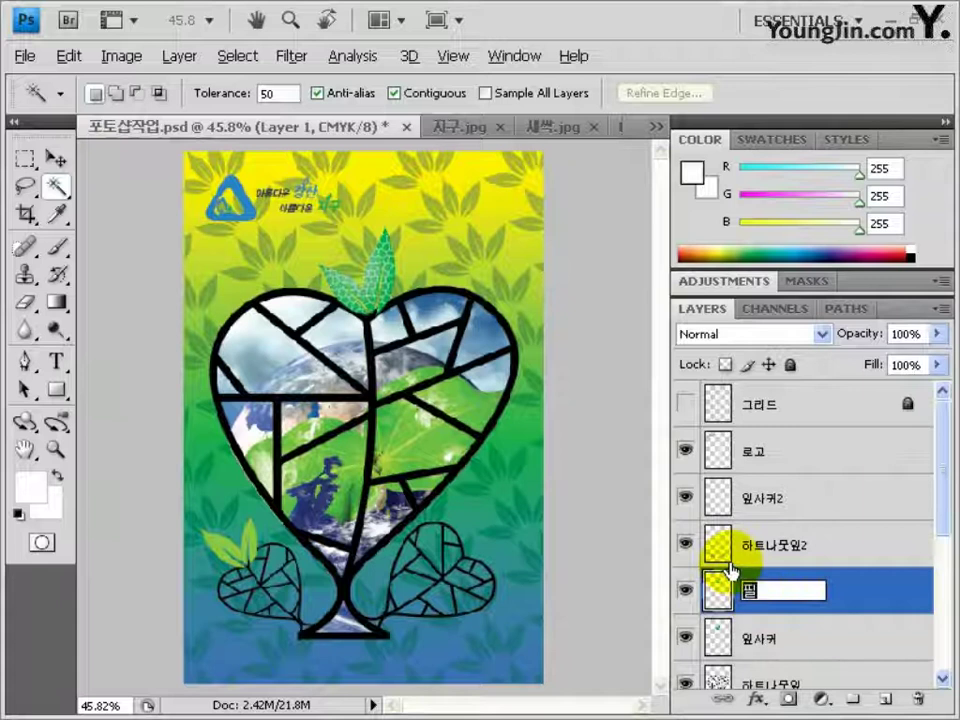
pyautogui.write('필터효과')
pyautogui.press('Return')
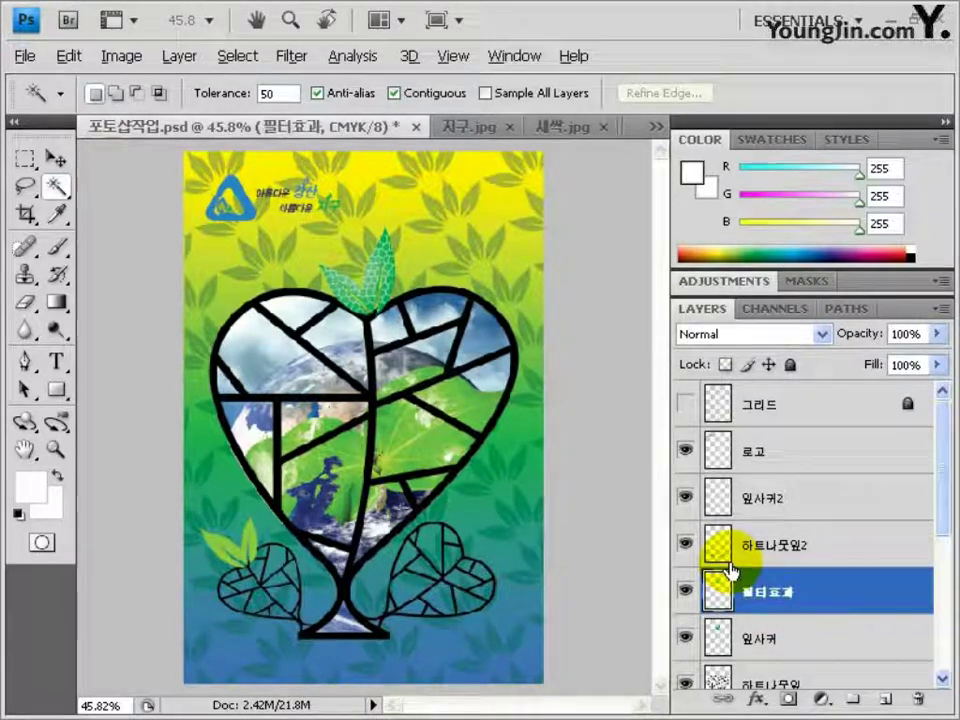
# Link the 필터효과 and 잎사귀 layers, and add a linked 필터효과 layer above 잎사귀2
pyautogui.keyDown('shift'); pyautogui.click(792, 643); pyautogui.keyUp('shift')
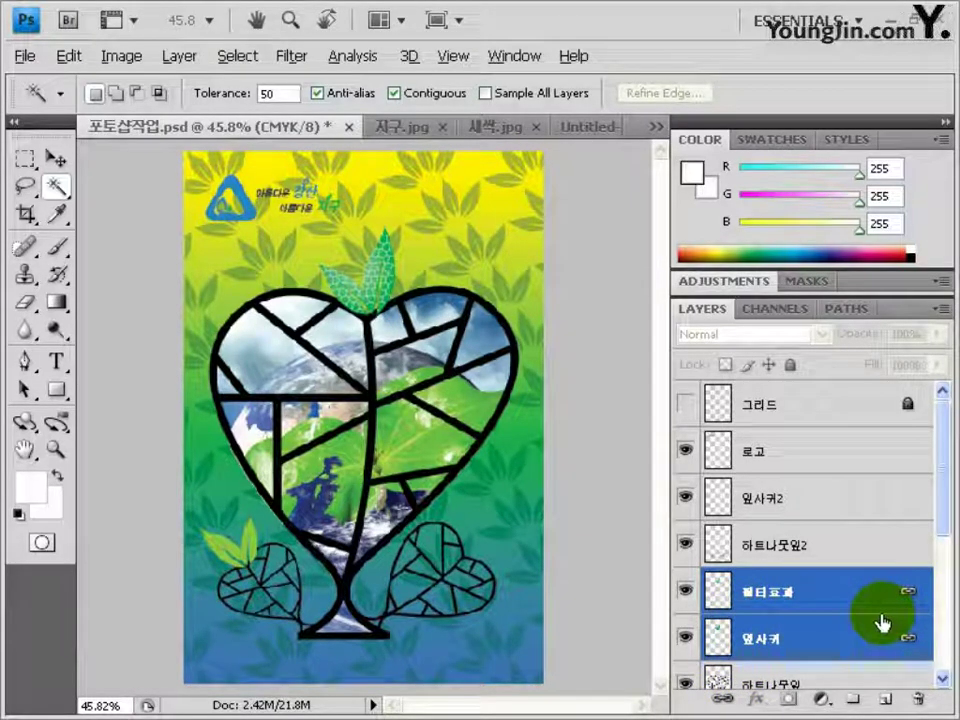
pyautogui.moveTo(880, 622); pyautogui.dragTo(797, 510)
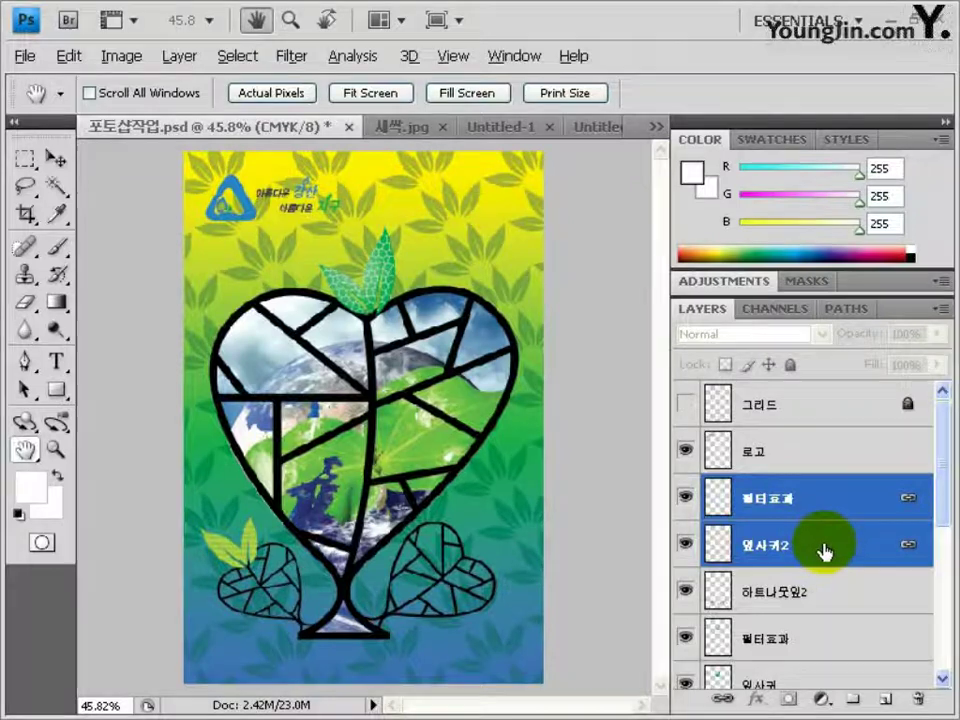
# Add a Multiply drop shadow to the 잎사귀2 layer with 75% opacity, 120° angle, 5 px distance and 5 px size
pyautogui.doubleClick(822, 549)
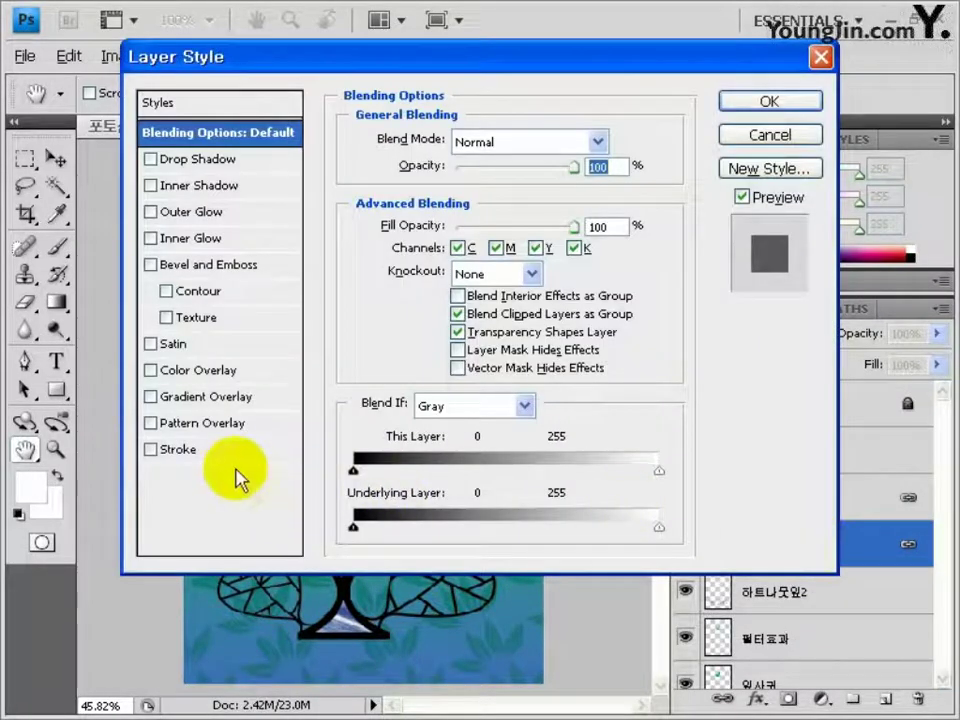
pyautogui.click(183, 162)
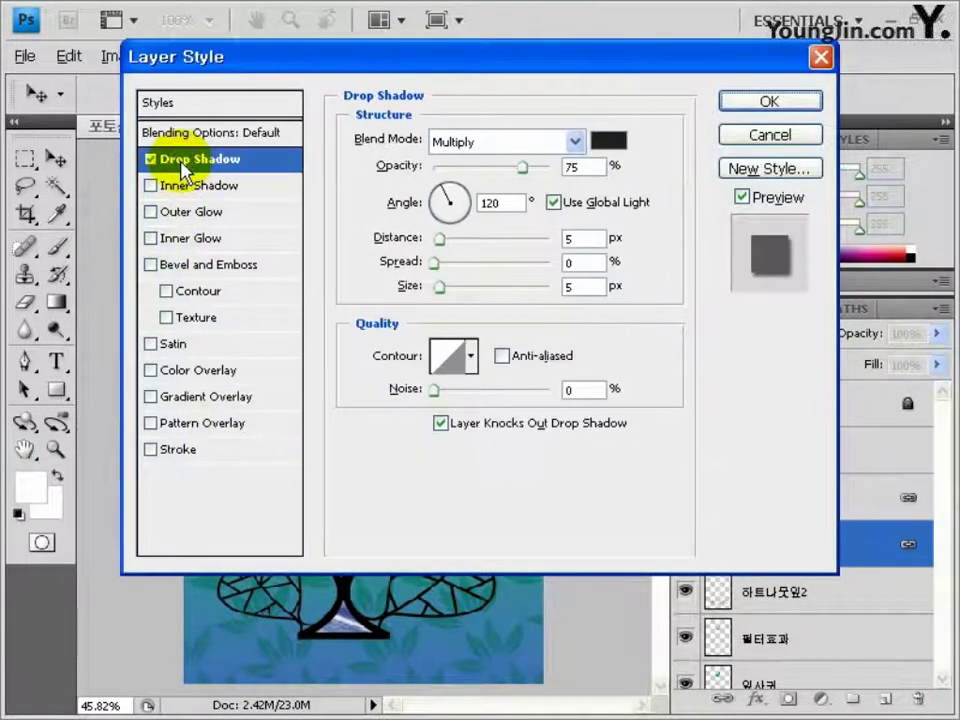
pyautogui.click(745, 104)
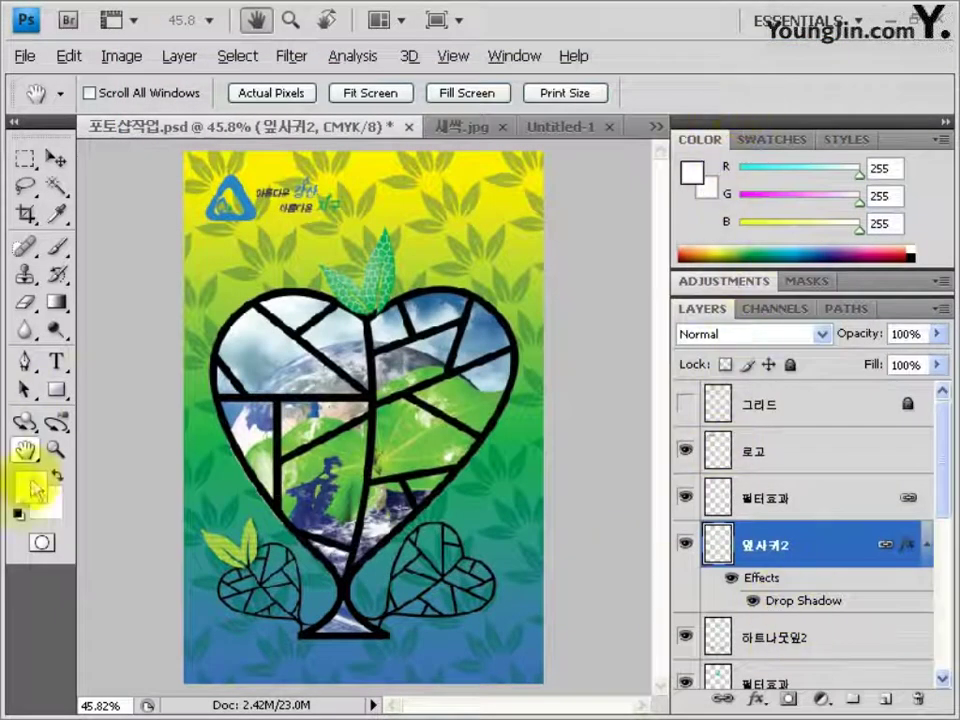
# Set the background colour to C 55, M 0, Y 100, K 0
pyautogui.click(55, 505)
pyautogui.write('50')
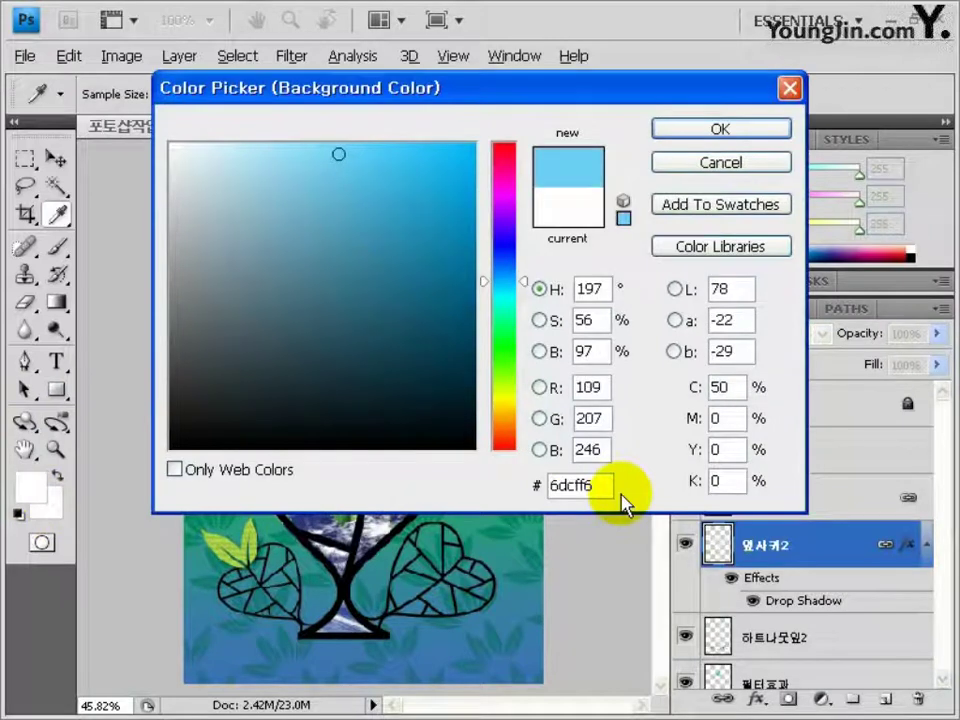
pyautogui.press('BackSpace')
pyautogui.write('5')
pyautogui.press('Tab')
pyautogui.press('Tab')
pyautogui.write('100')
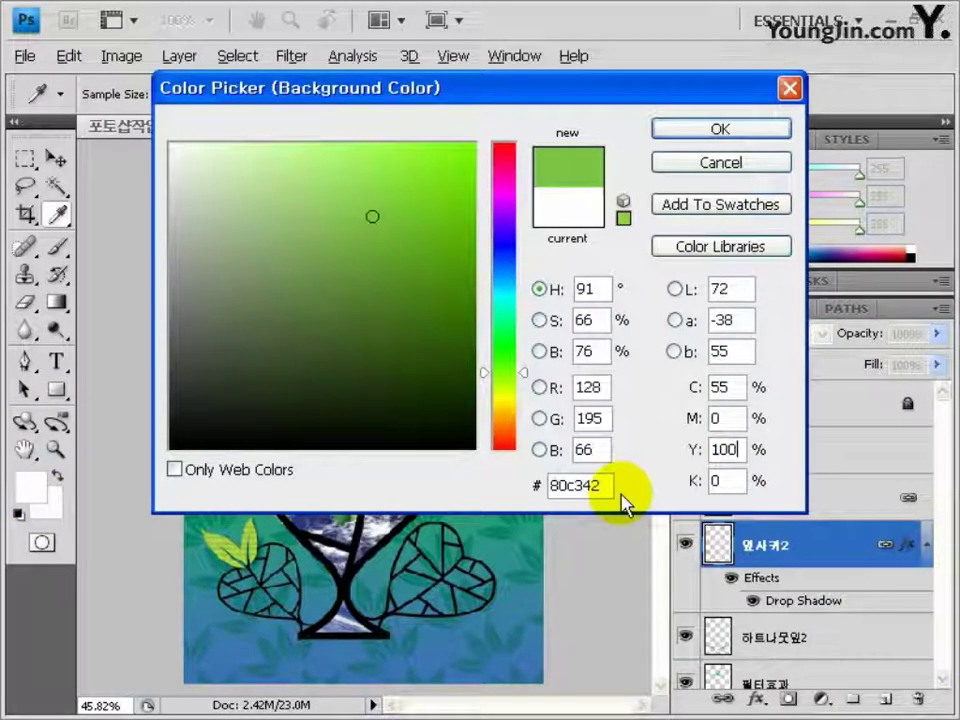
pyautogui.click(668, 132)
pyautogui.press('h')
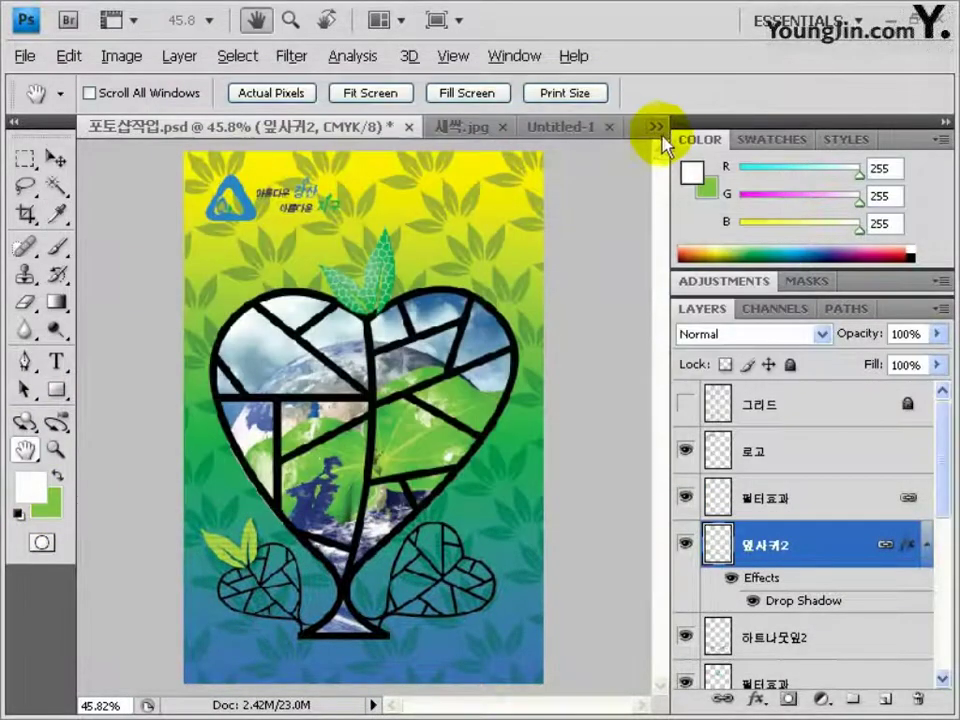
# Add a gradient overlay to the 하트나뭇잎 layer using the Foreground to Background preset and Radial style
pyautogui.click(840, 635)
pyautogui.scroll(-2, 803, 635)
pyautogui.click(822, 640)
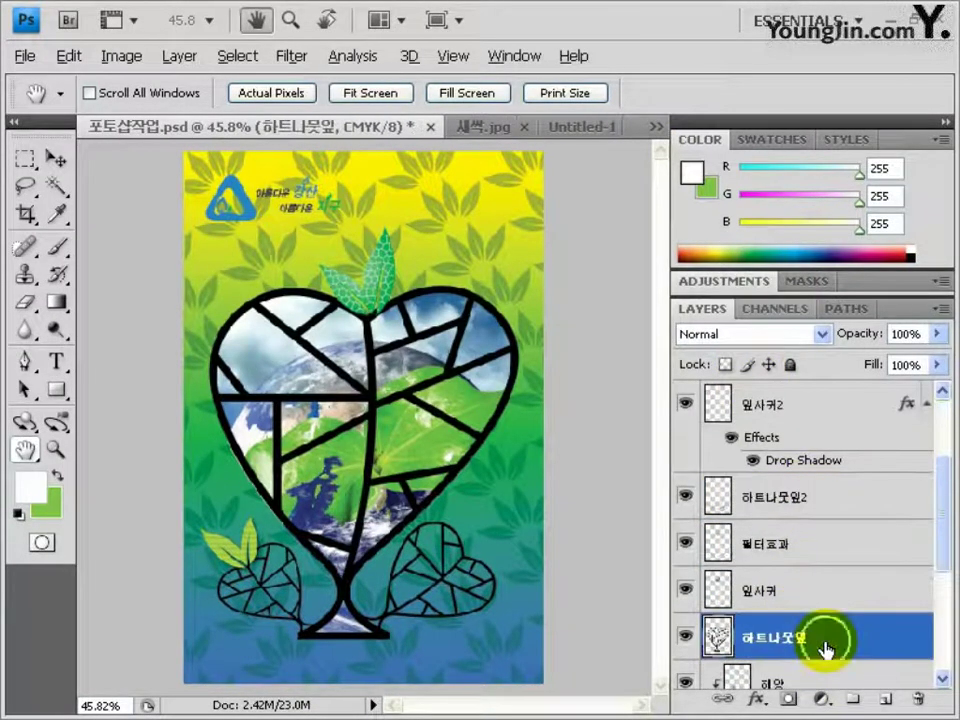
pyautogui.doubleClick(828, 646)
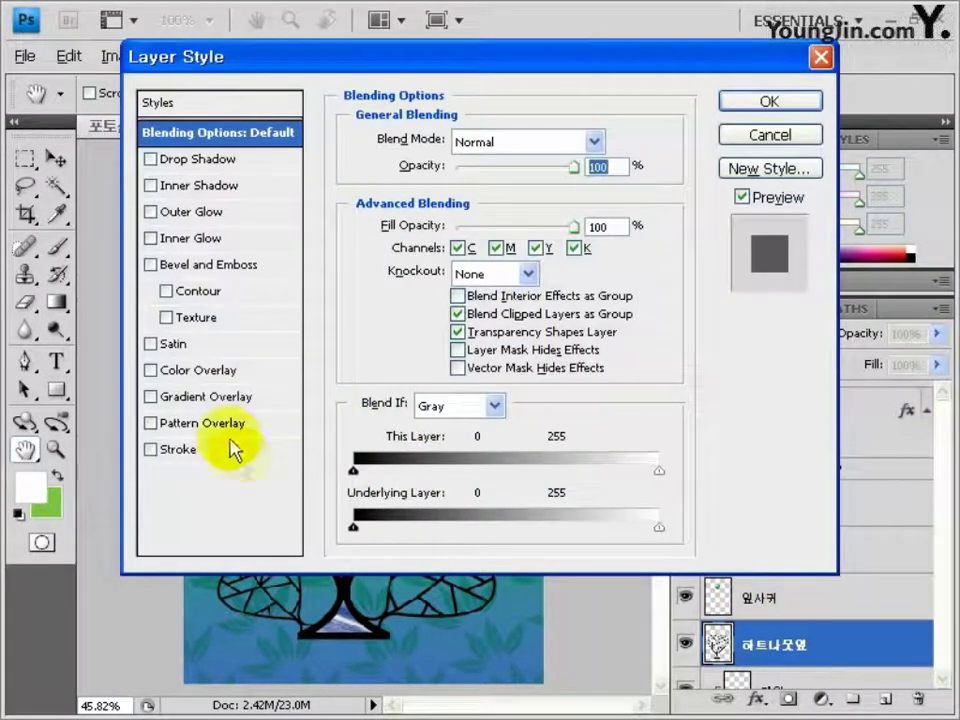
pyautogui.click(196, 400)
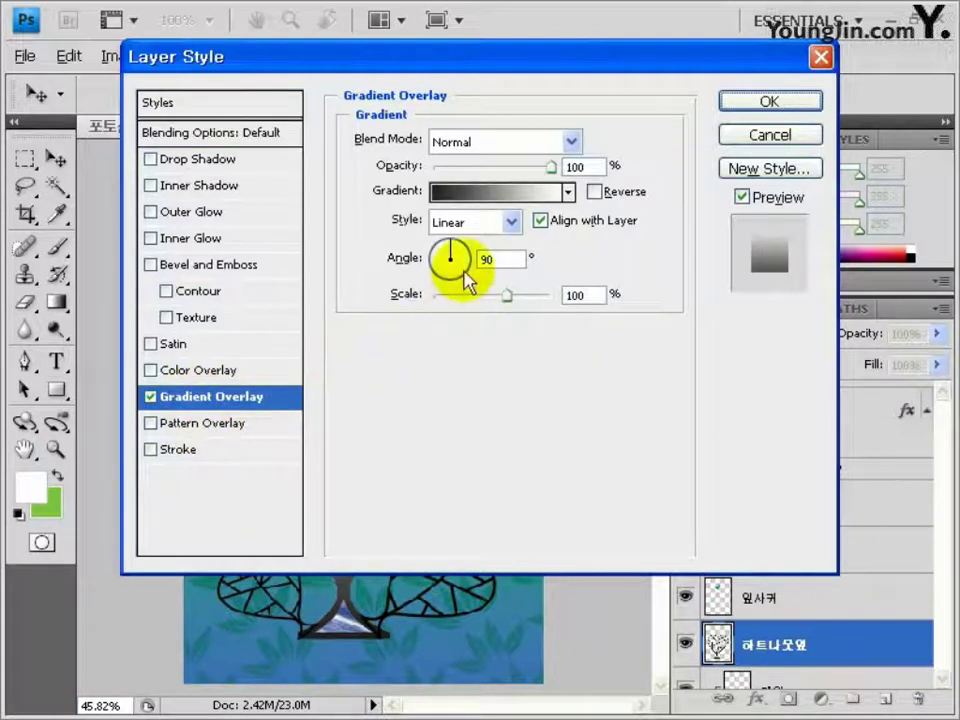
pyautogui.click(482, 205)
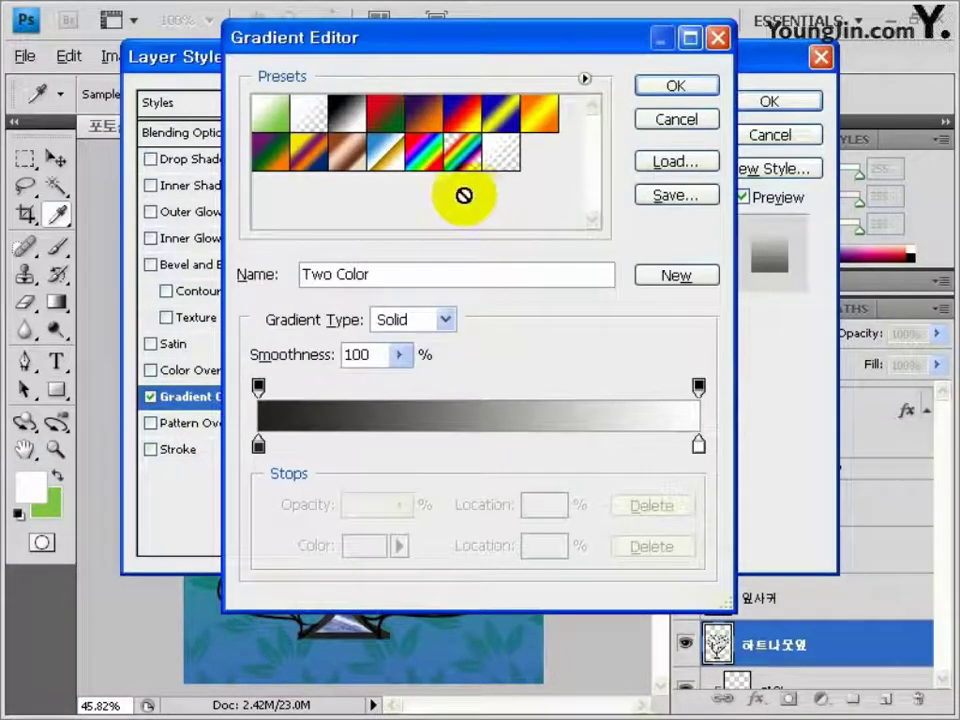
pyautogui.click(277, 122)
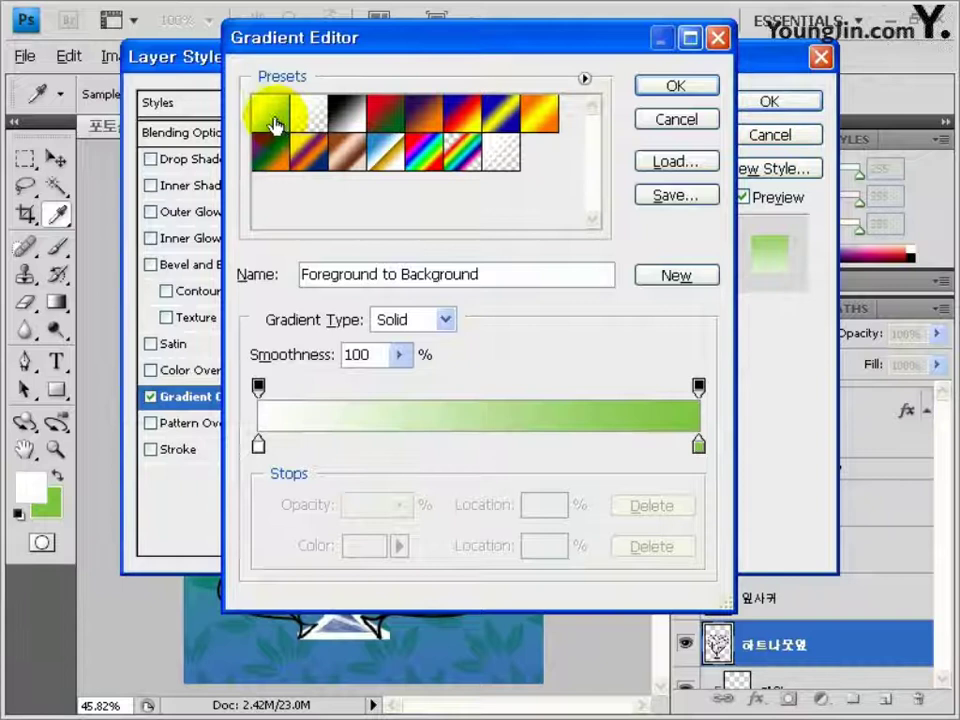
pyautogui.click(678, 90)
pyautogui.click(509, 222)
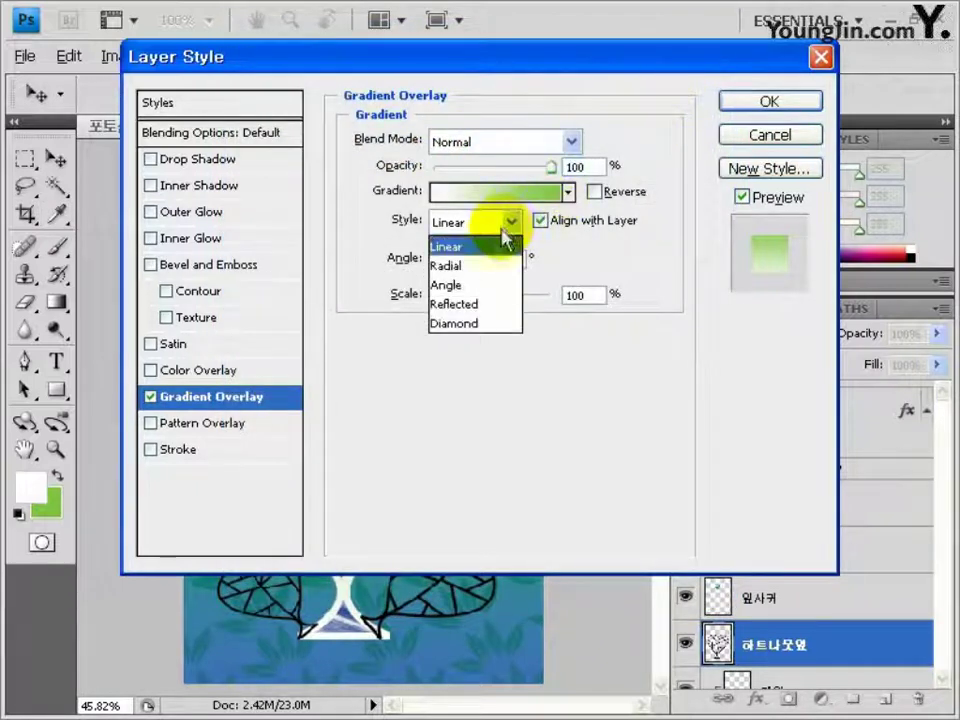
pyautogui.click(488, 265)
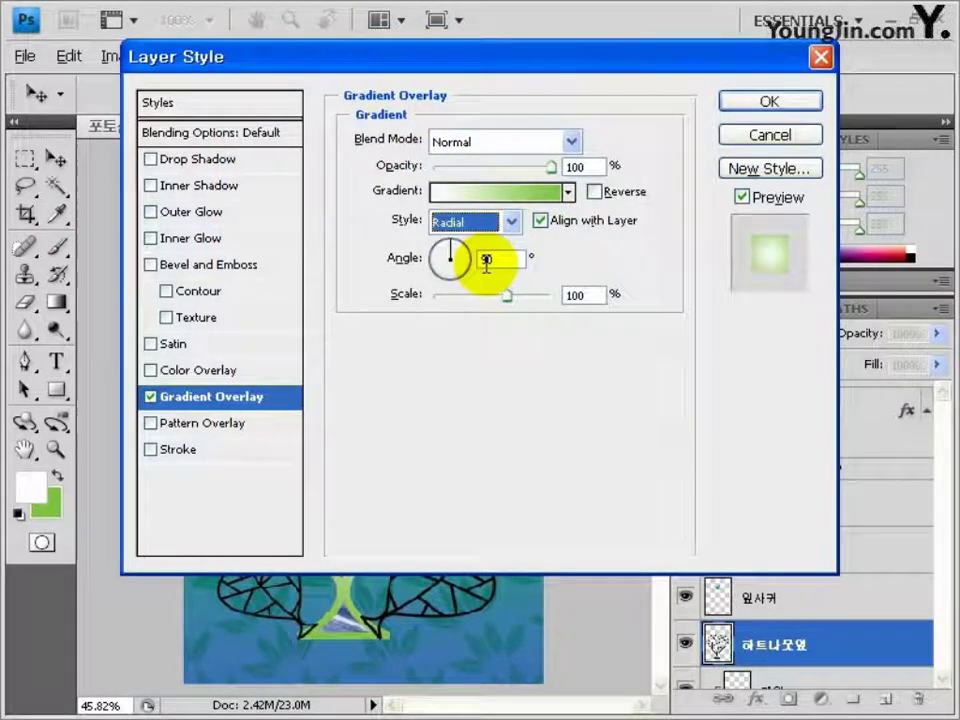
# Add Bevel and Emboss to the 하트나뭇잎 layer with Emboss style, 200% depth and 1 px size, and apply the layer styles
pyautogui.click(245, 270)
pyautogui.click(553, 141)
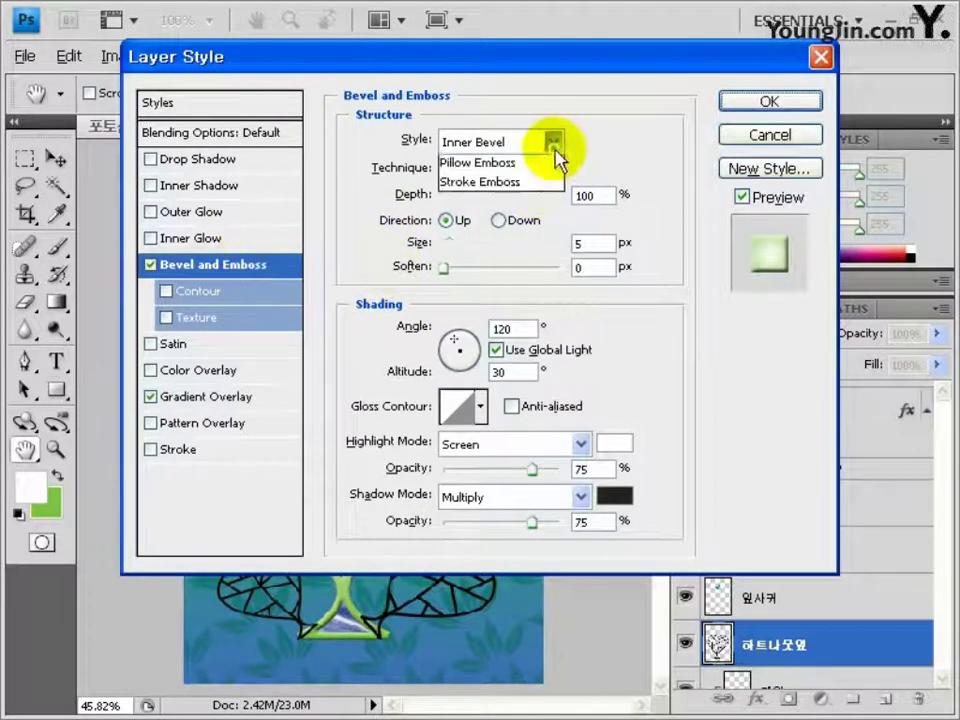
pyautogui.click(508, 206)
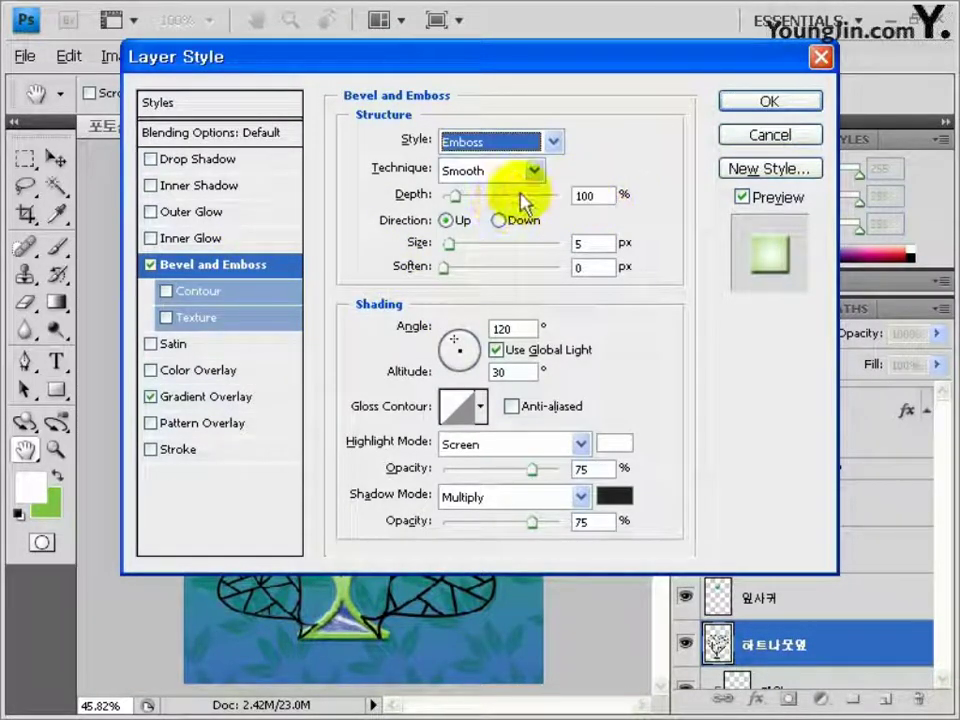
pyautogui.doubleClick(580, 196)
pyautogui.write('200')
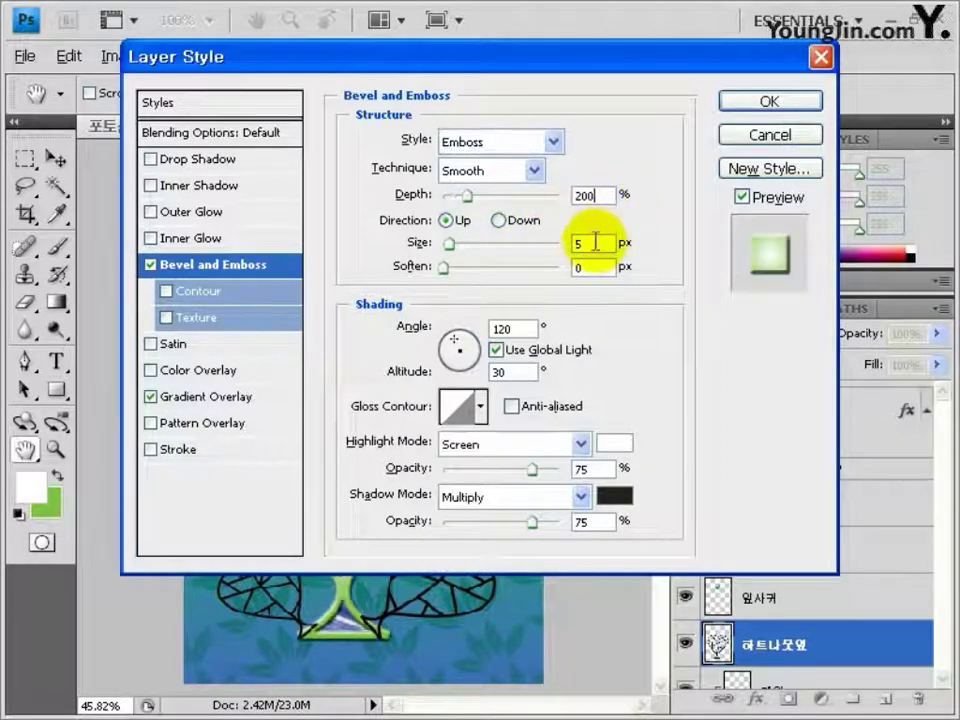
pyautogui.write('1')
pyautogui.click(757, 104)
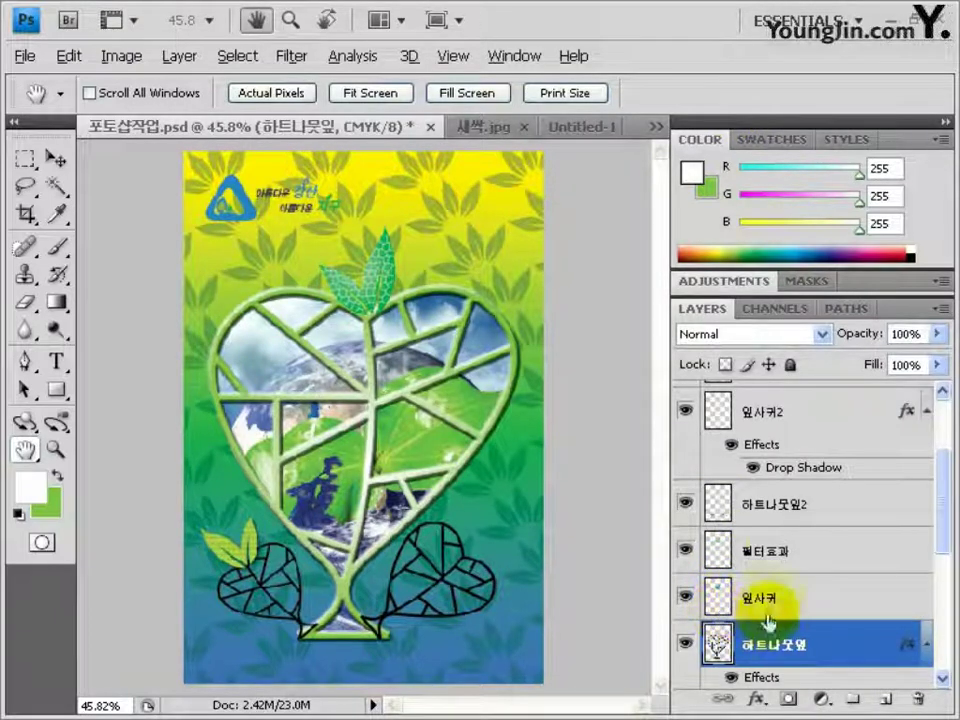
# Lock the transparent pixels of the 하트나뭇잎2 layer and fill its small heart trees with C 40, M 0, Y 100, K 0
pyautogui.click(782, 508)
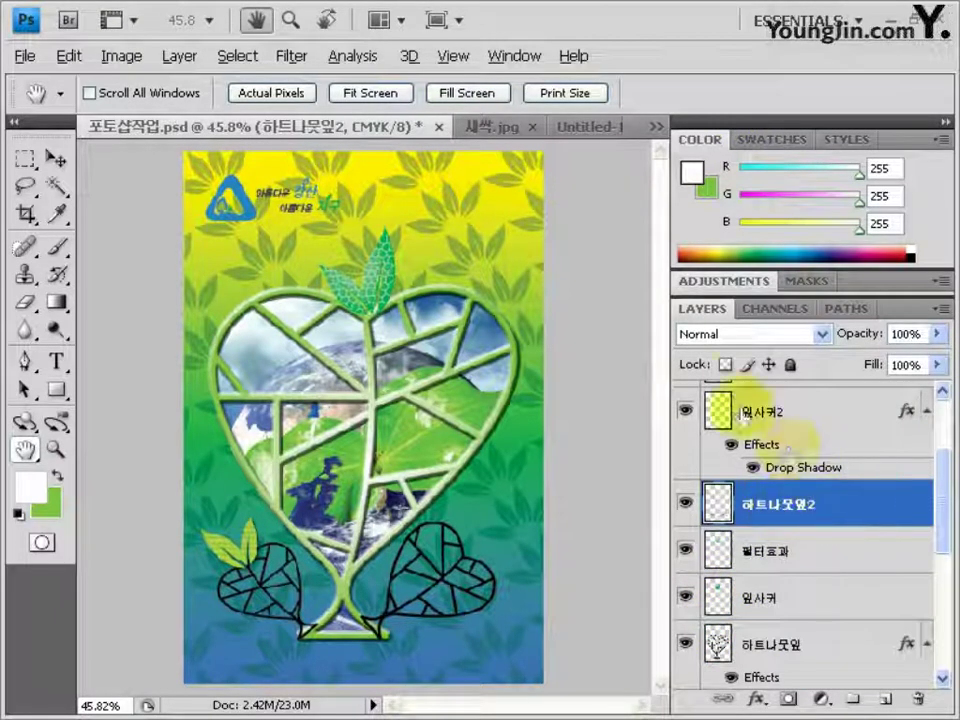
pyautogui.click(727, 365)
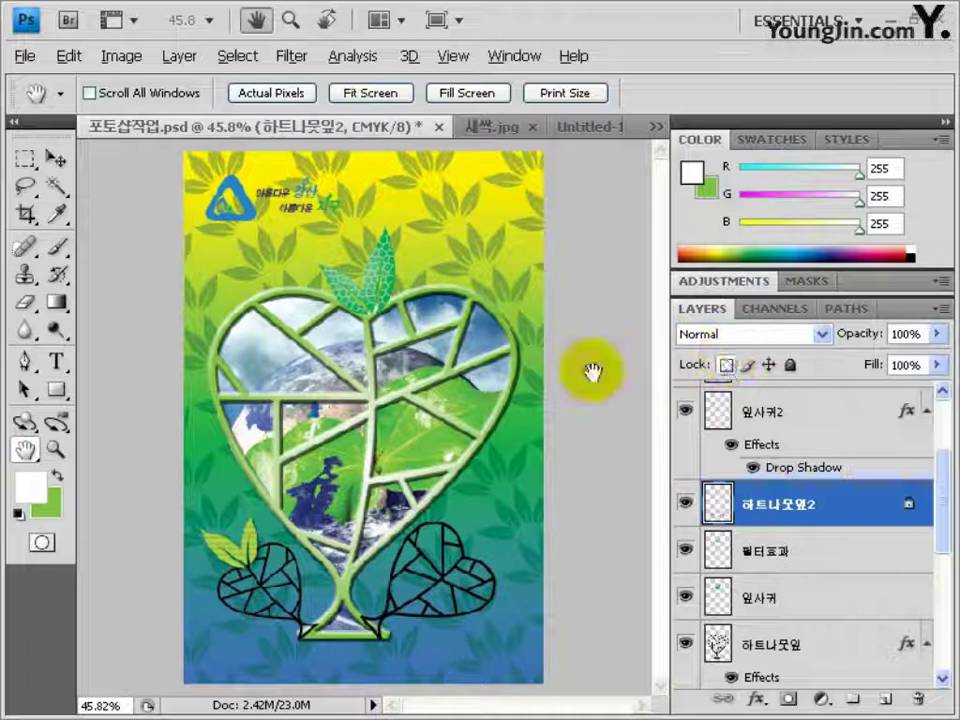
pyautogui.click(33, 488)
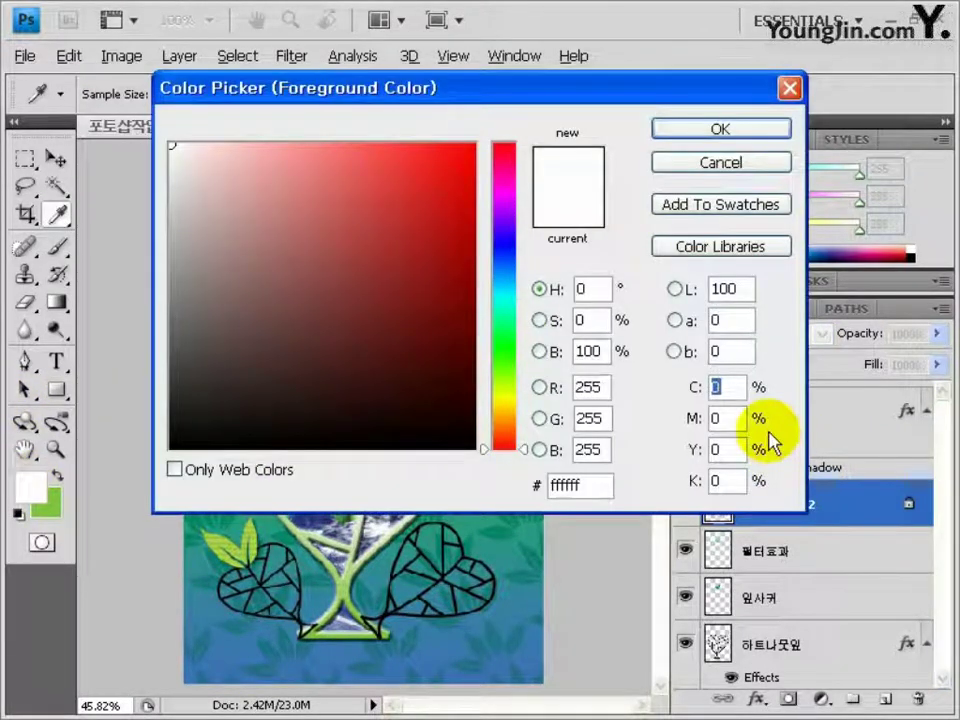
pyautogui.write('40')
pyautogui.press('Tab')
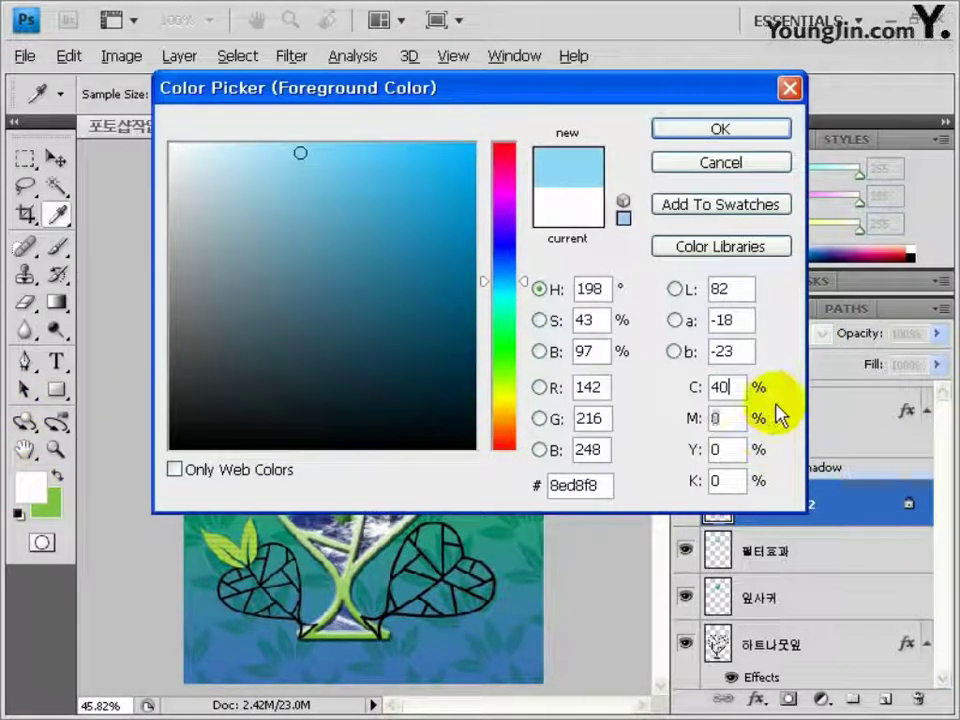
pyautogui.write('100')
pyautogui.press('Tab')
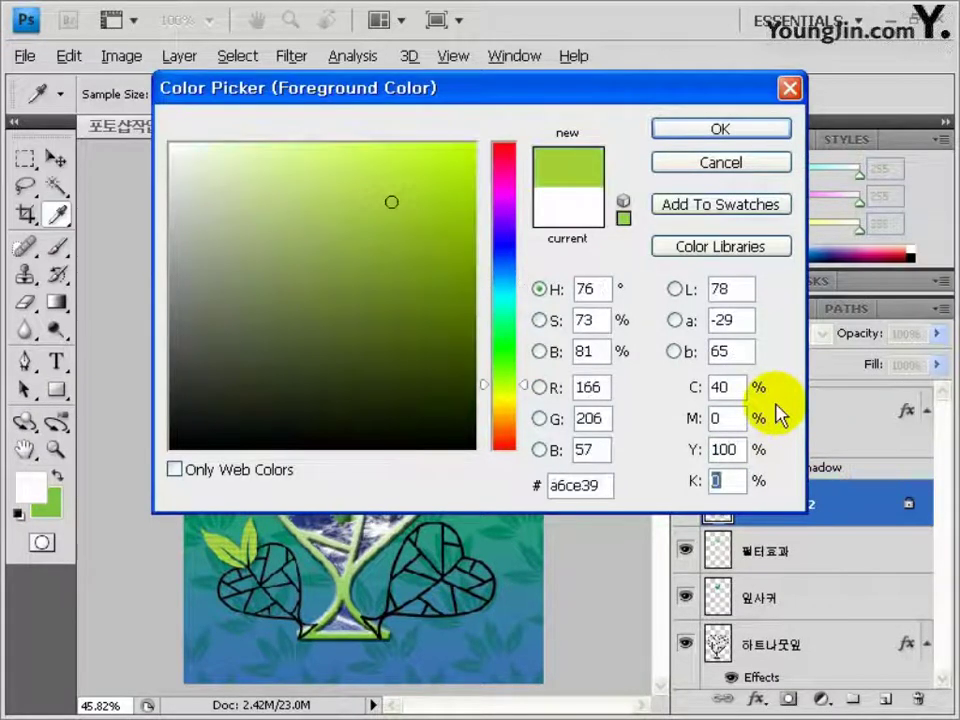
pyautogui.click(712, 126)
pyautogui.hotkey('alt', 'BackSpace')
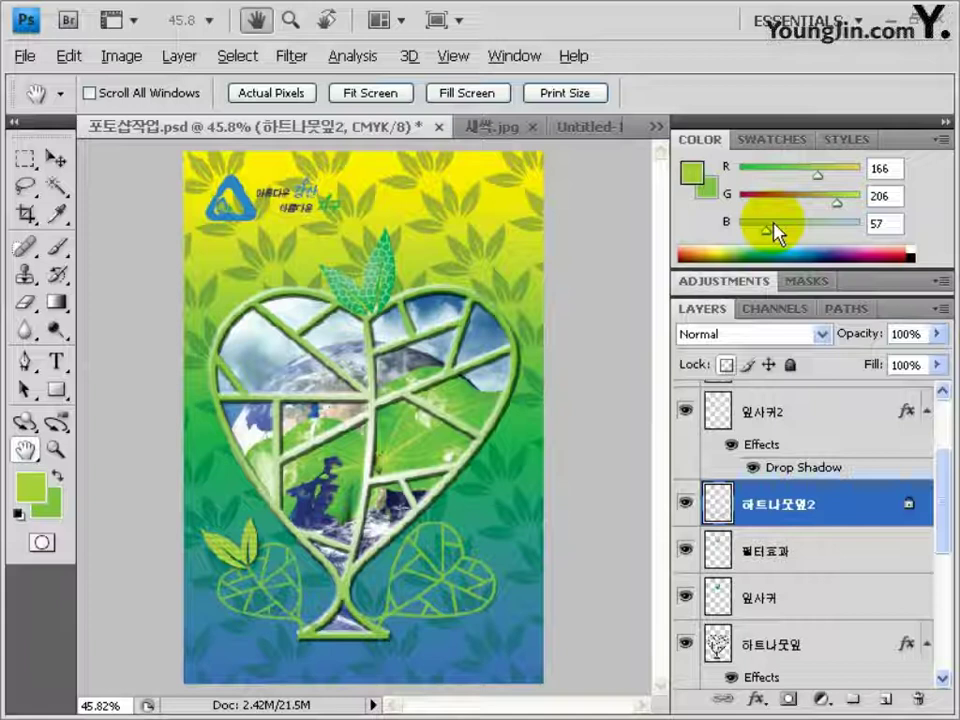
# Open the 바다거북 image from the 수험자료 folder
pyautogui.click(22, 60)
pyautogui.click(45, 99)
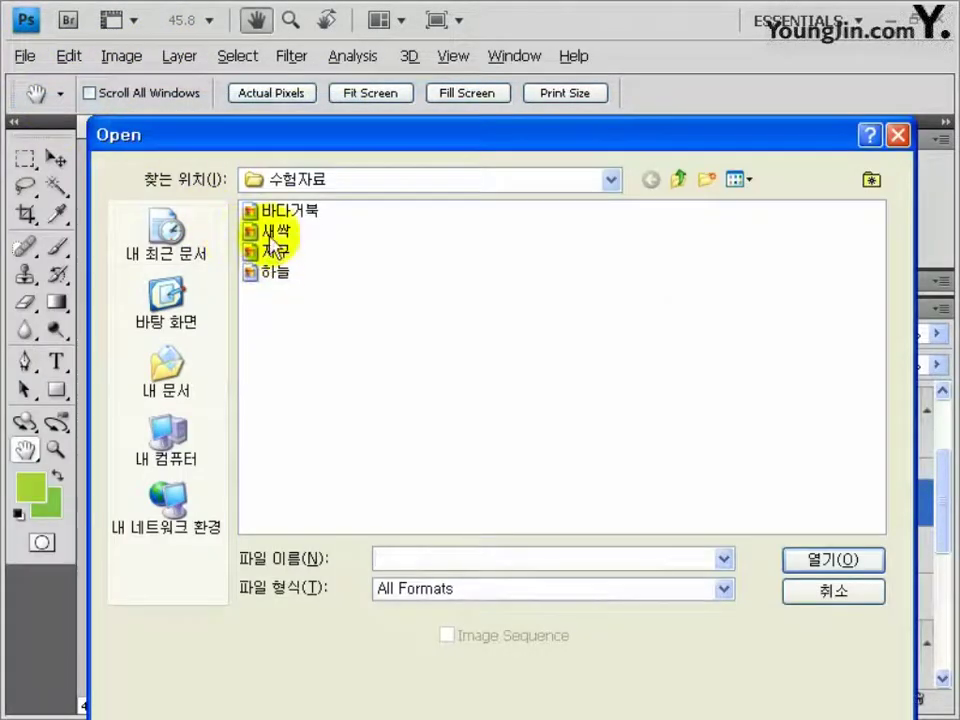
pyautogui.doubleClick(272, 212)
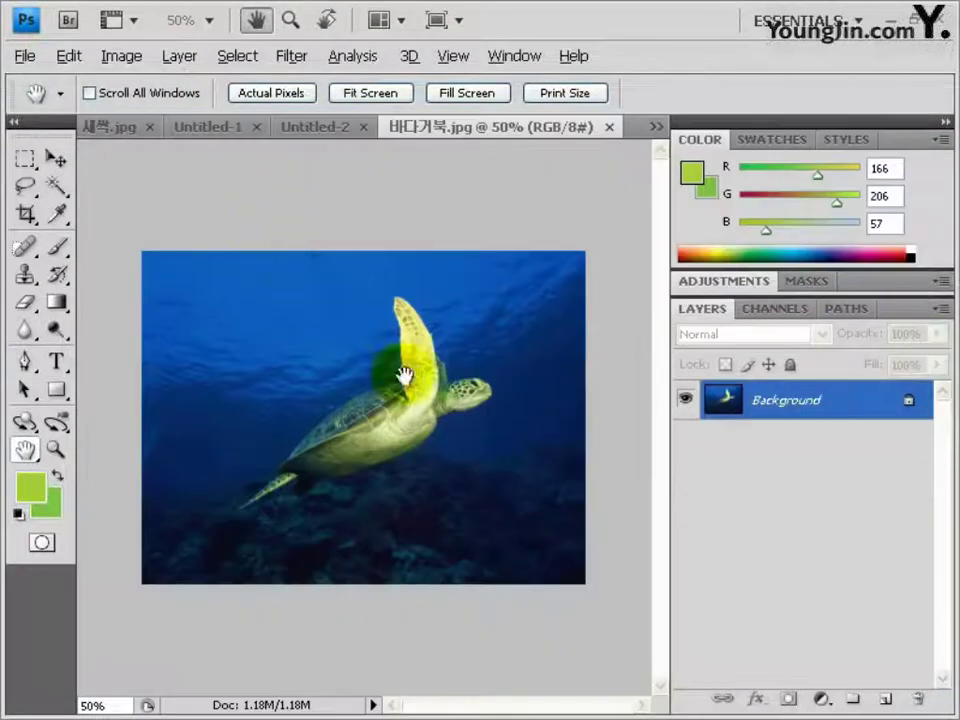
# Trace the sea turtle's outline with the Pen tool and turn the path into a selection
pyautogui.click(25, 360)
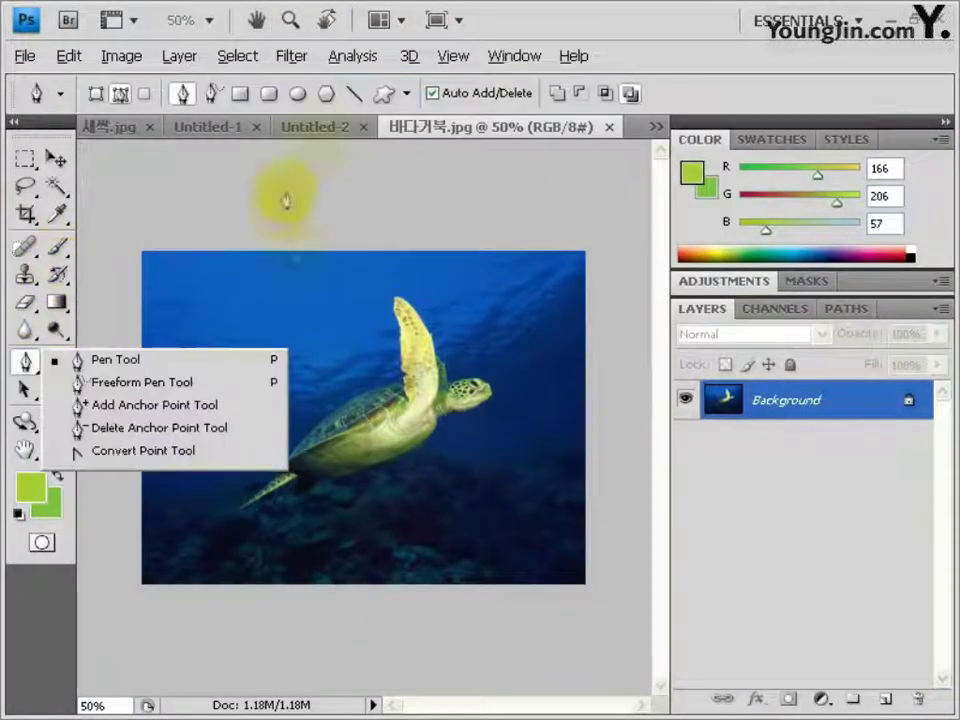
pyautogui.click(405, 93)
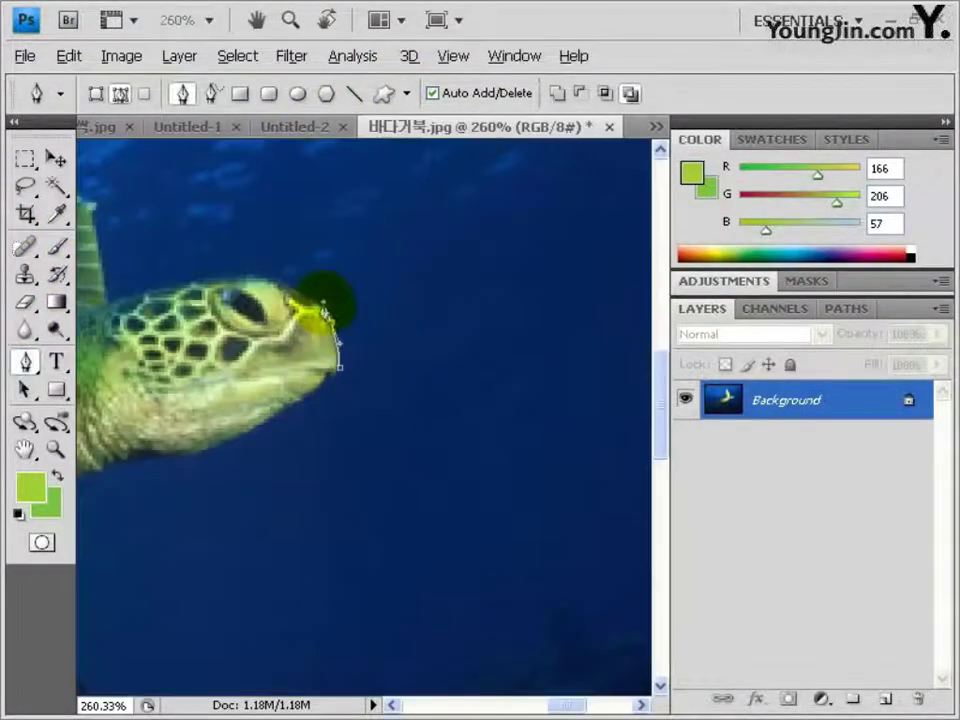
pyautogui.click(261, 279)
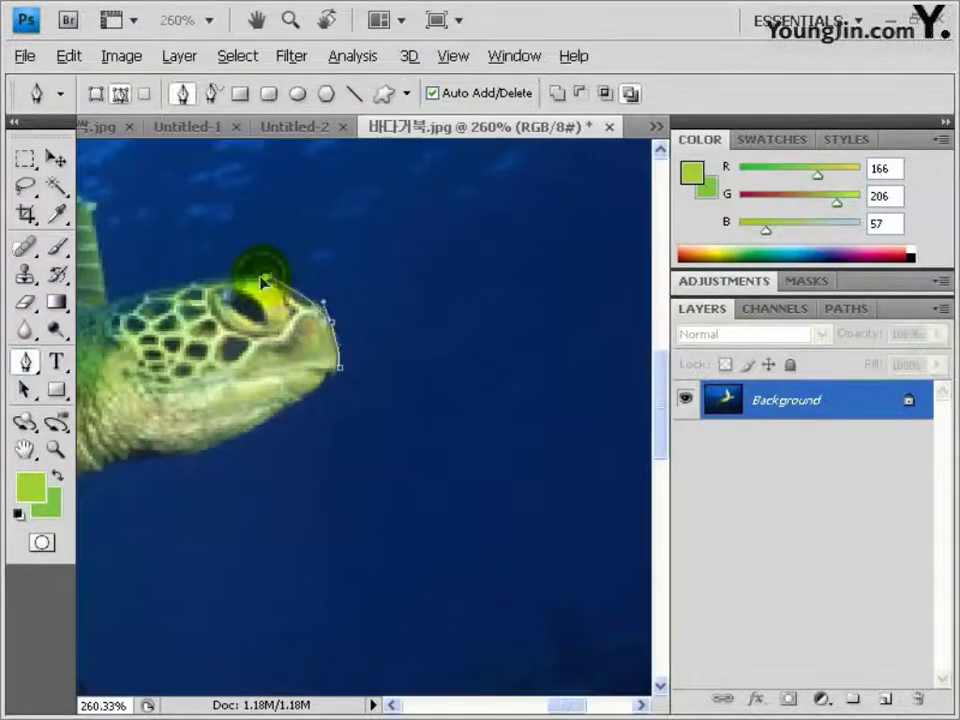
pyautogui.click(139, 296)
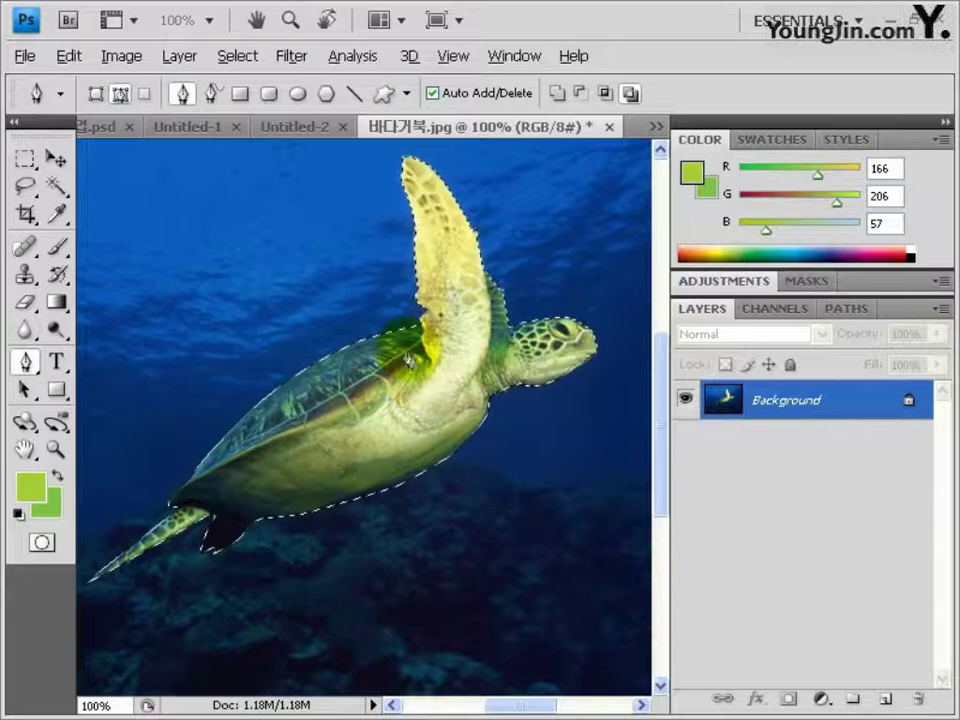
# Copy the selected turtle into 포토샵작업.psd and rename its layer as 바다거북
pyautogui.click(105, 126)
pyautogui.hotkey('ctrl', 'v')
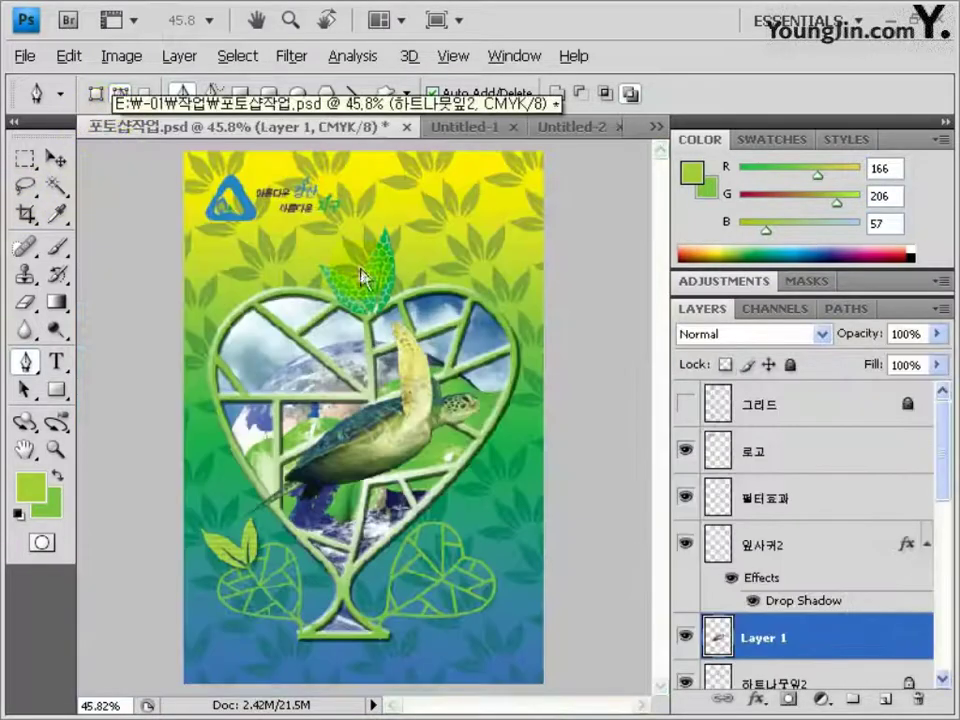
pyautogui.click(777, 667)
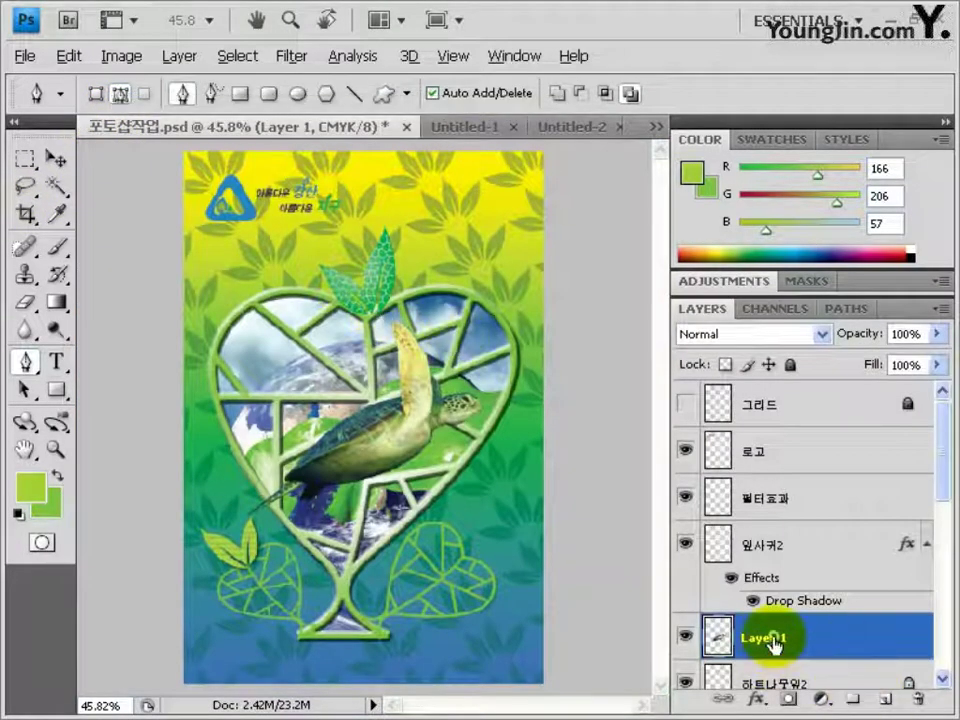
pyautogui.write('바다거북')
pyautogui.press('Return')
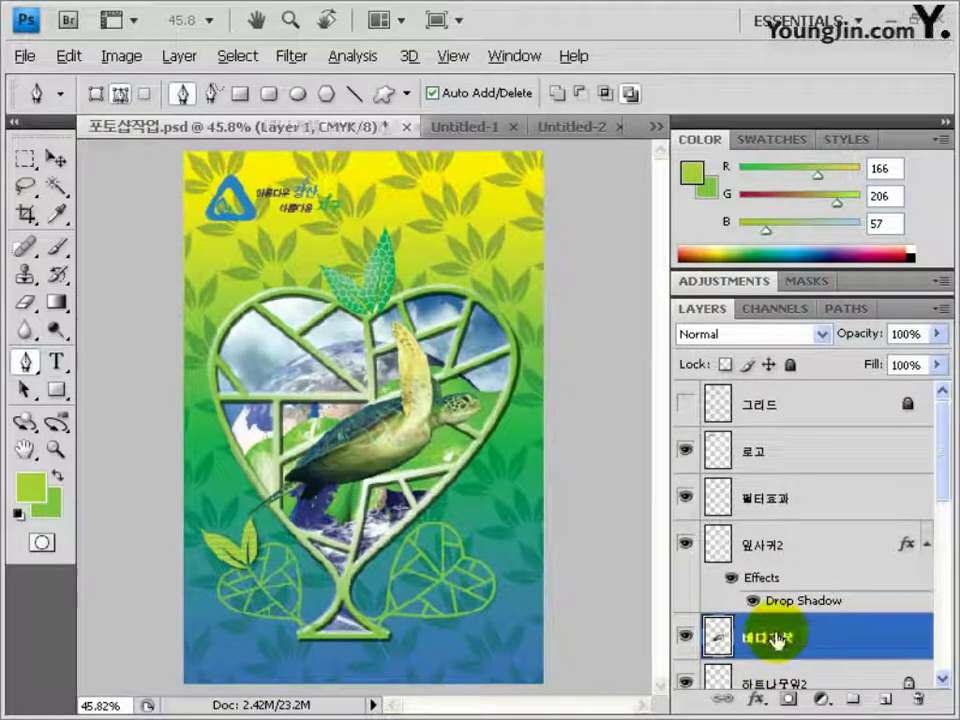
# Show the 그리드 layer and move the 바다거북 layer directly above 하트나뭇잎, below 잎사귀
pyautogui.click(686, 403)
pyautogui.scroll(-2, 762, 560)
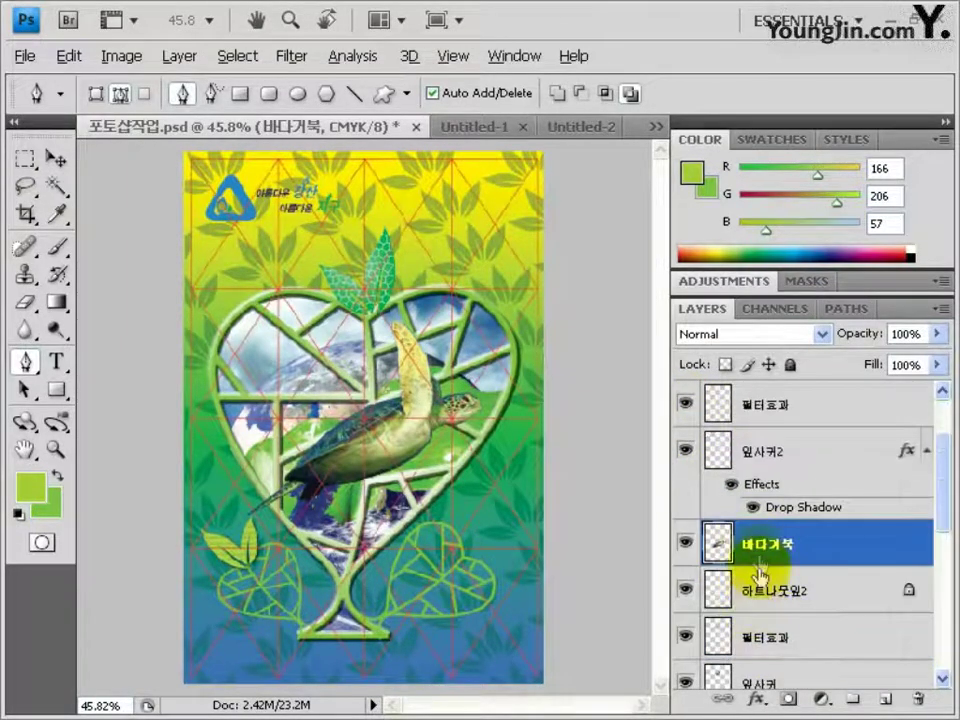
pyautogui.moveTo(762, 545); pyautogui.dragTo(778, 525)
# Flip the turtle horizontally, scale it to about 88.1%, and place it over the small heart in the poster's lower-right corner
pyautogui.hotkey('ctrl', 't')
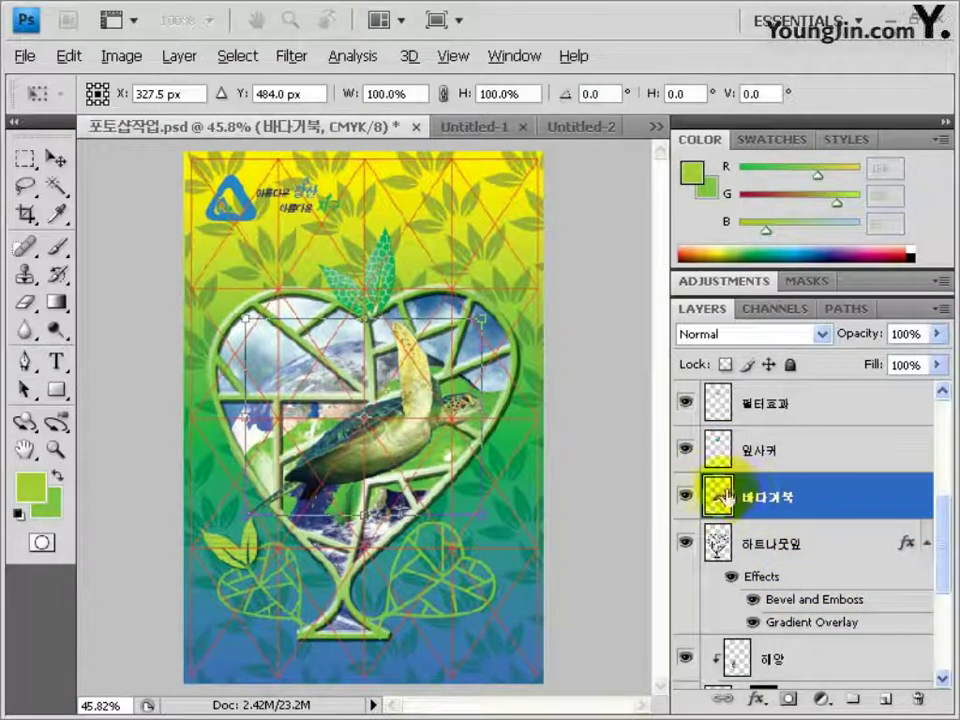
pyautogui.rightClick(385, 468)
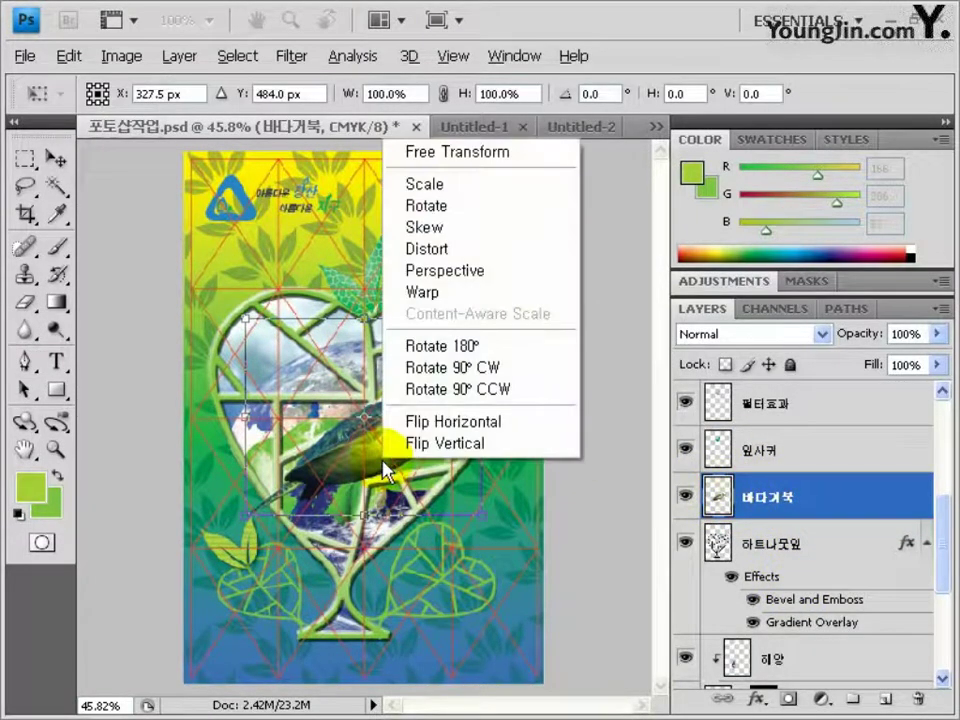
pyautogui.click(407, 424)
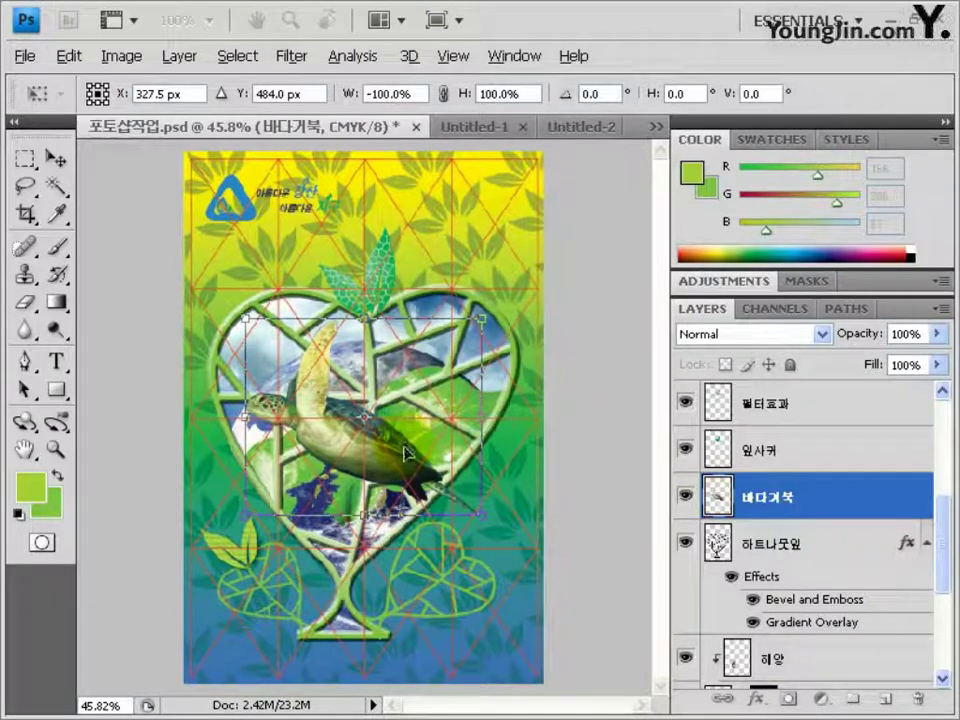
pyautogui.moveTo(405, 453); pyautogui.dragTo(508, 630)
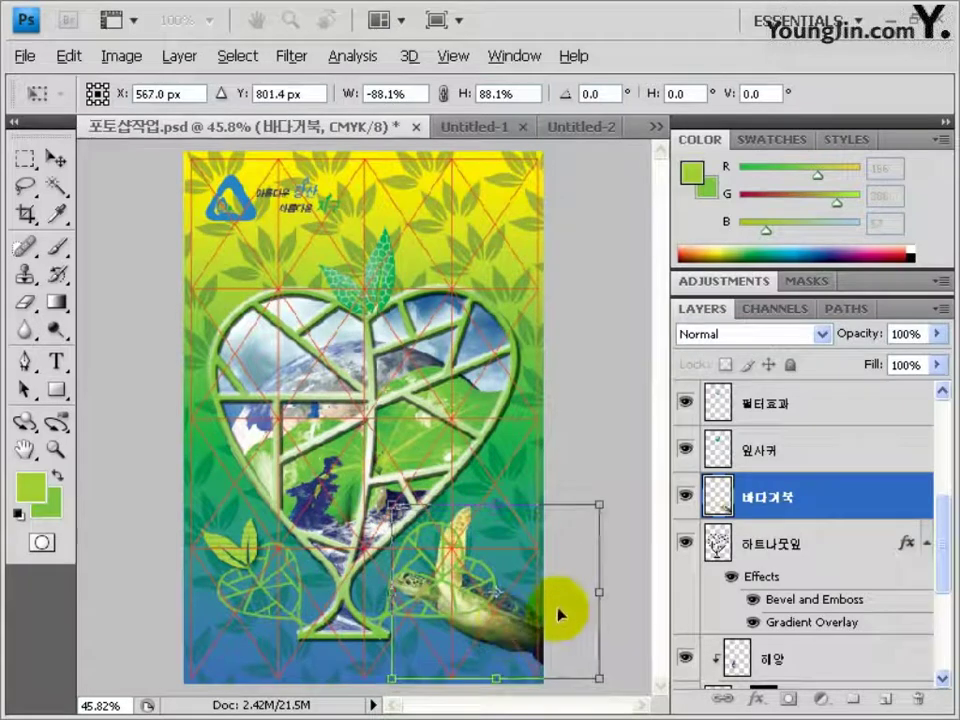
pyautogui.press('Return')
pyautogui.press('p')
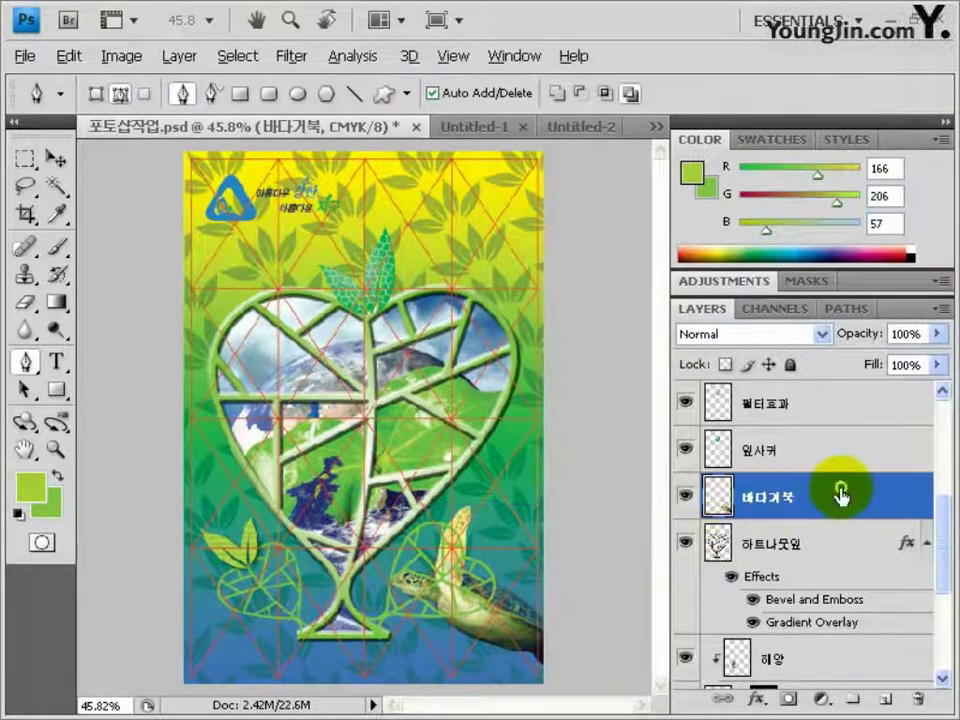
# Give the 바다거북 layer a white Outer Glow with Normal blend mode, 50% opacity and 40 px size
pyautogui.doubleClick(840, 494)
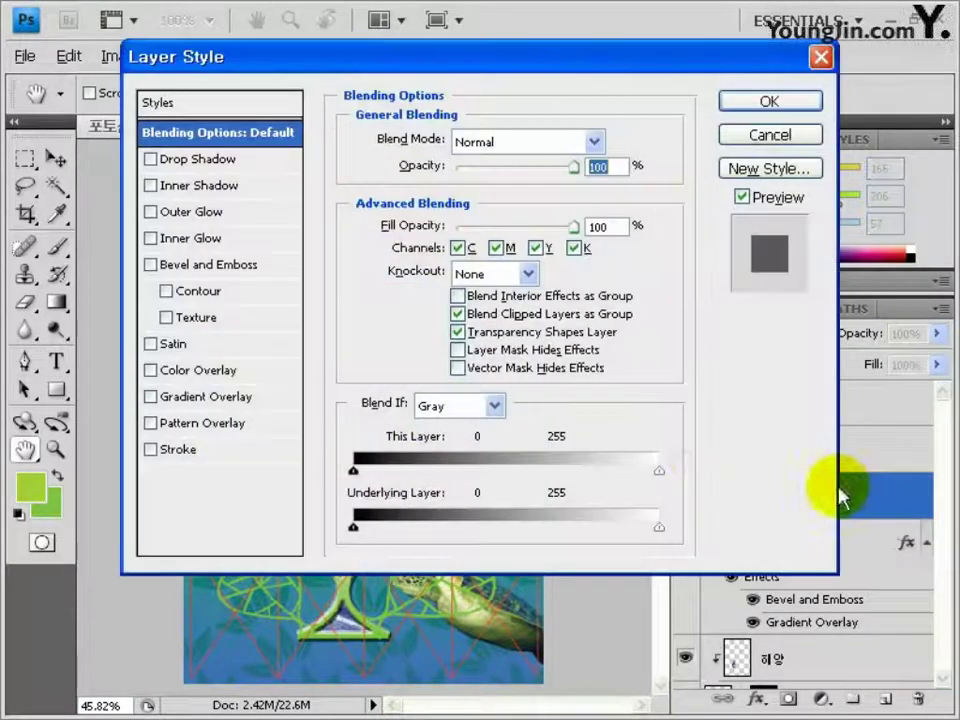
pyautogui.click(212, 218)
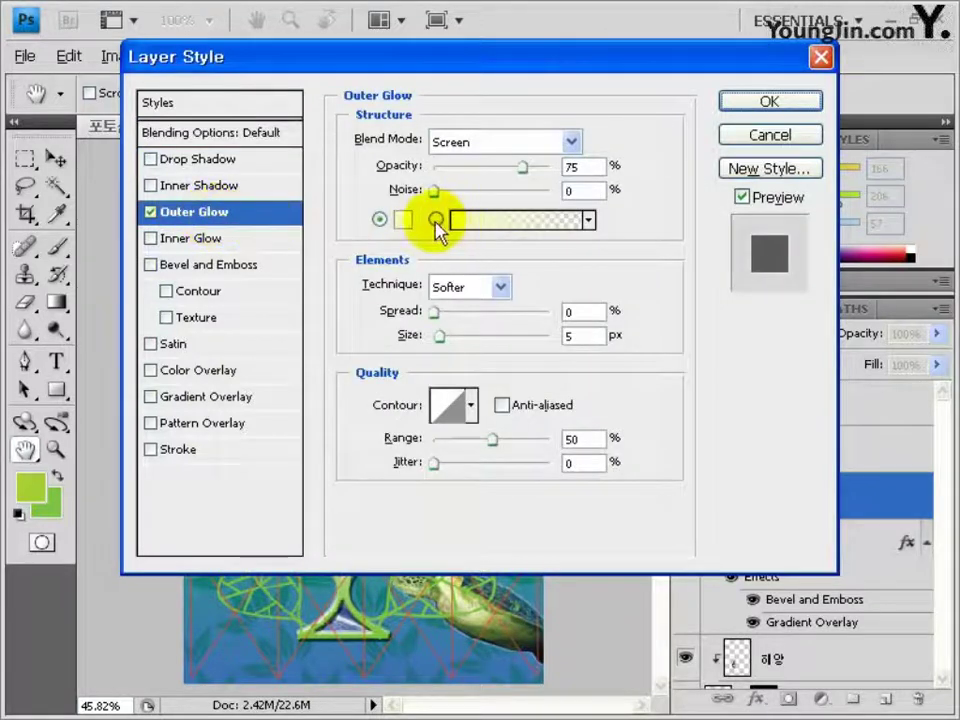
pyautogui.click(472, 143)
pyautogui.click(452, 14)
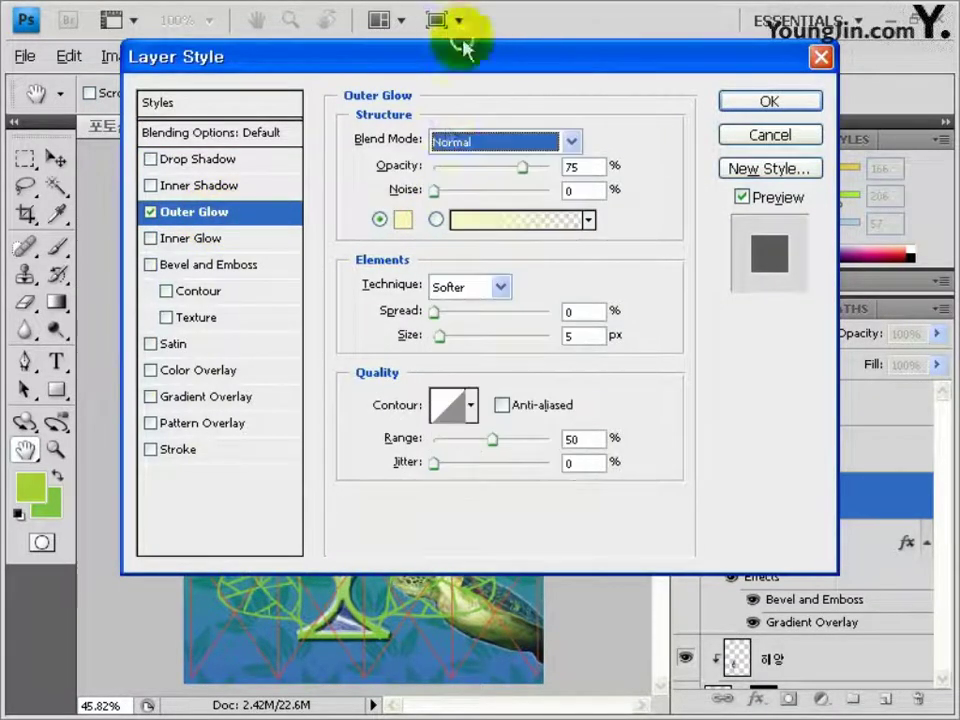
pyautogui.write('5')
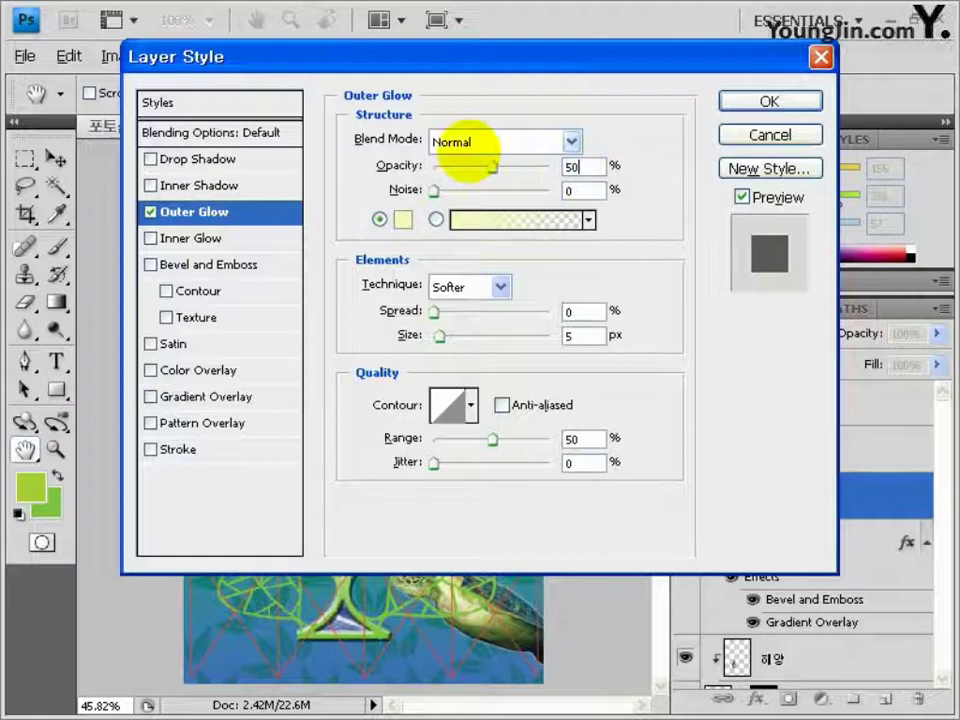
pyautogui.click(403, 219)
pyautogui.moveTo(396, 229); pyautogui.dragTo(161, 111)
pyautogui.click(768, 137)
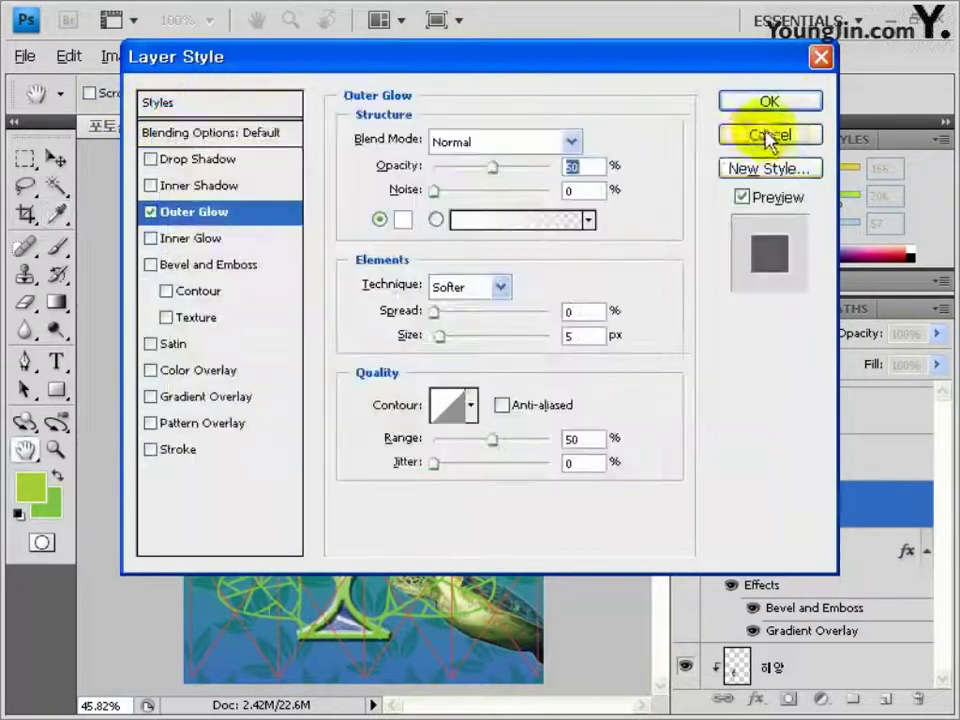
pyautogui.doubleClick(580, 336)
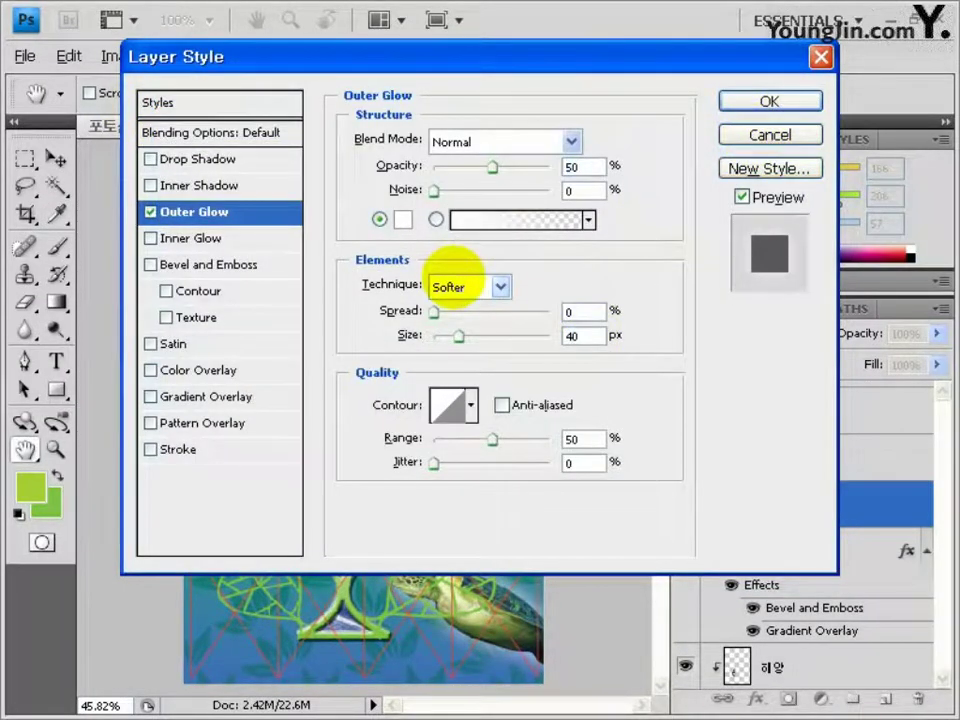
pyautogui.click(768, 101)
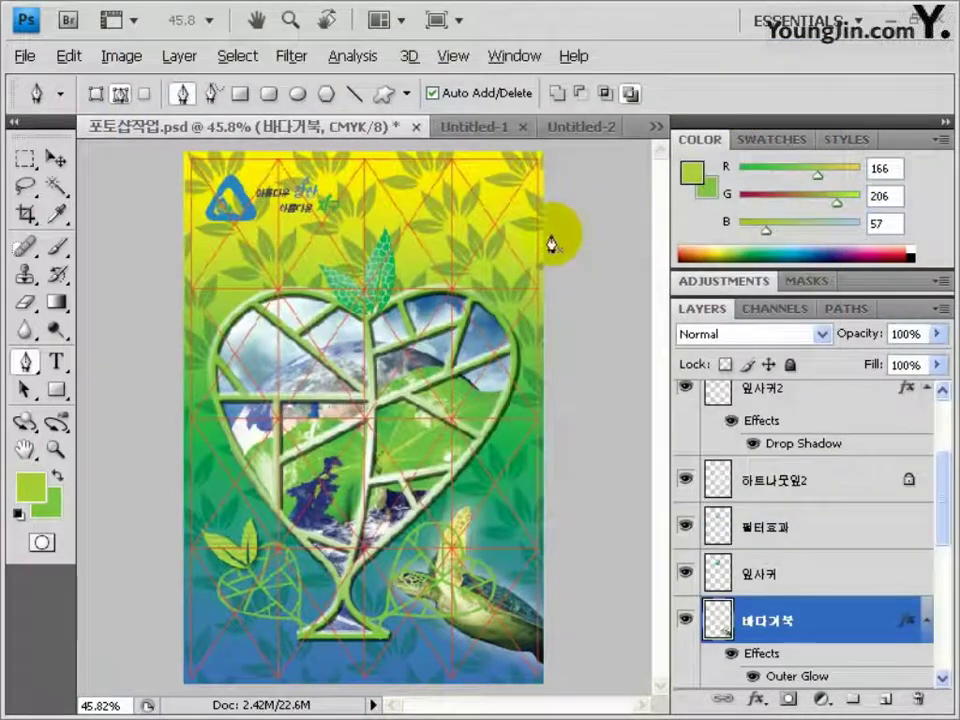
# Add the headline 우리 환경 우리가 지켜야 합니다! over the poster's upper-right area, with a drop shadow and a 3 px white outside stroke
pyautogui.click(57, 362)
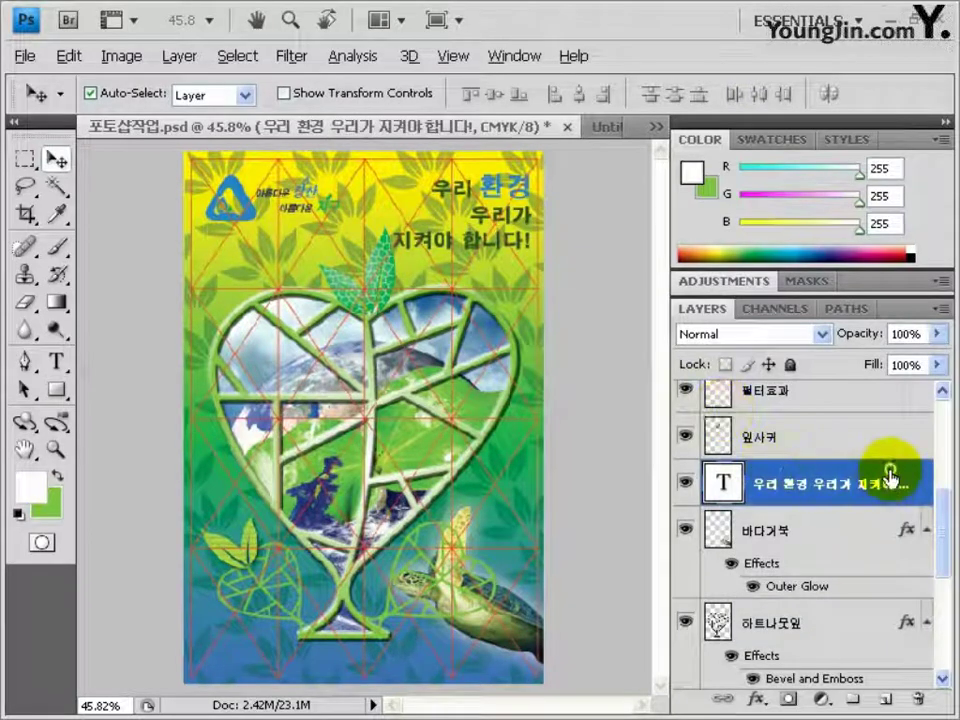
pyautogui.doubleClick(889, 476)
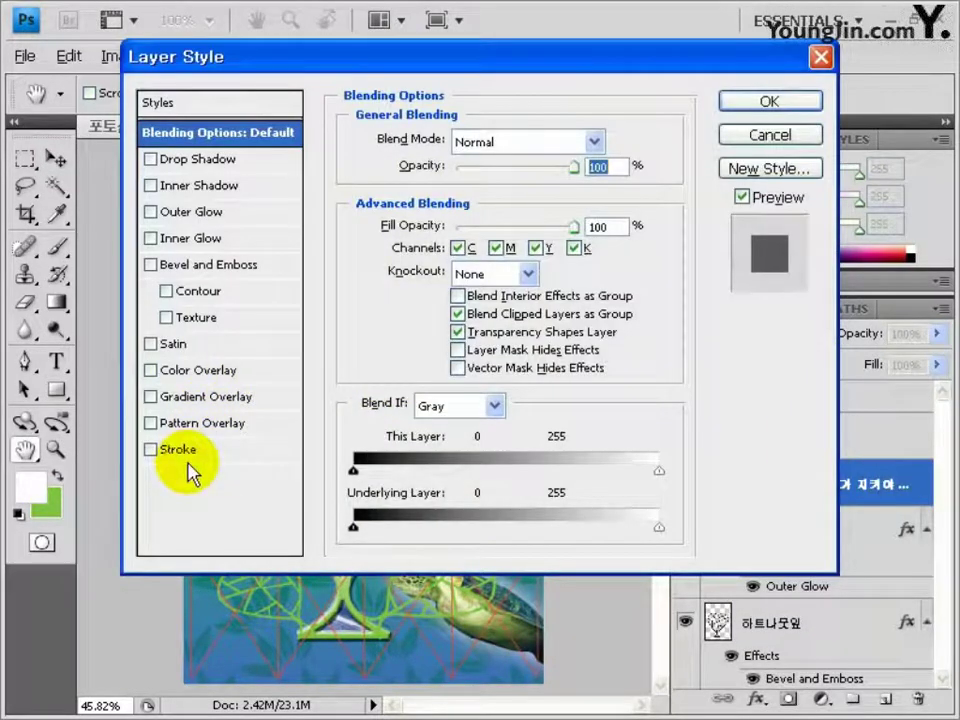
pyautogui.click(200, 159)
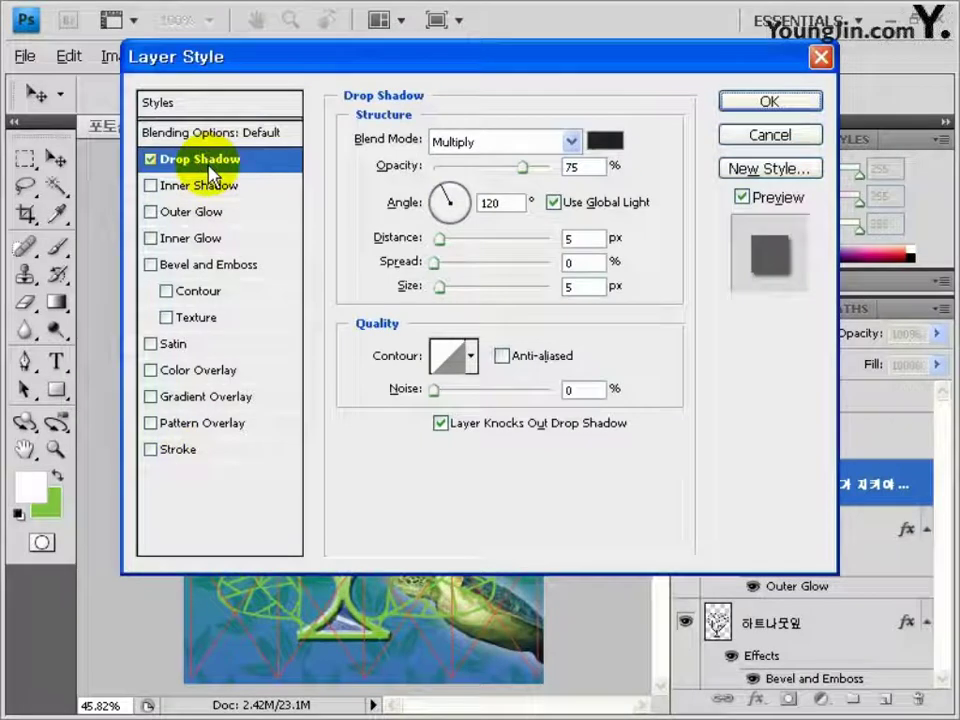
pyautogui.click(188, 451)
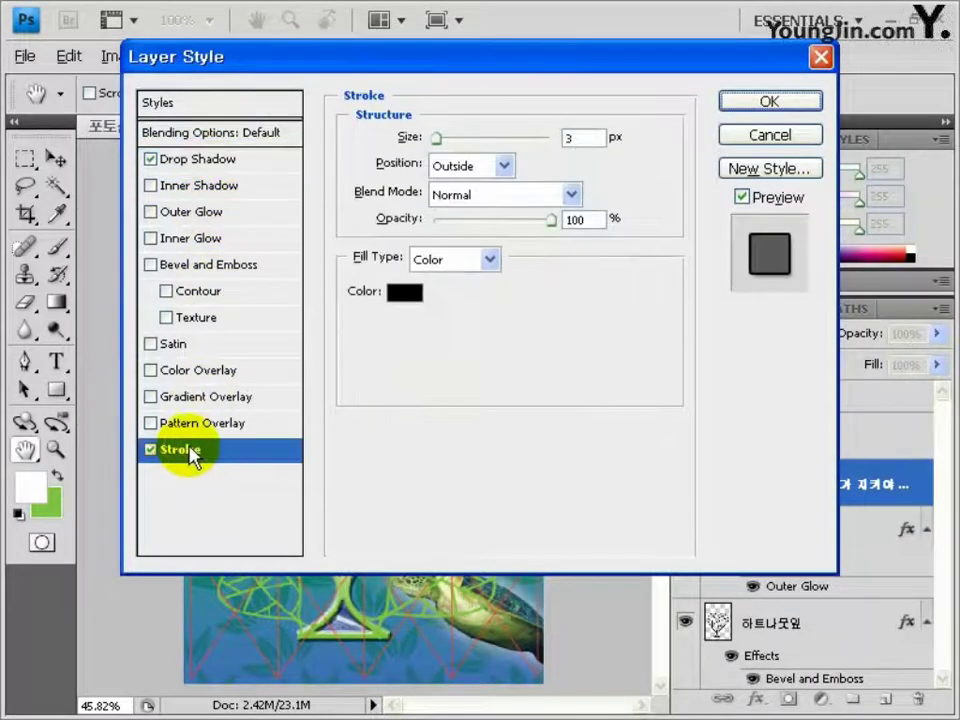
pyautogui.doubleClick(572, 138)
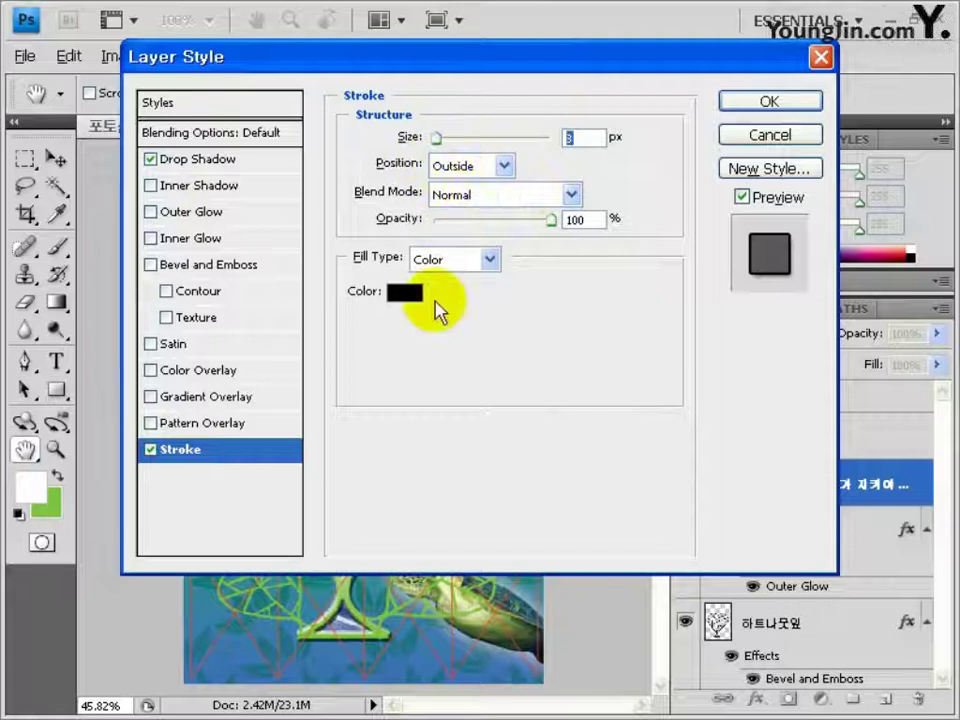
pyautogui.click(400, 293)
pyautogui.moveTo(313, 246); pyautogui.dragTo(172, 146)
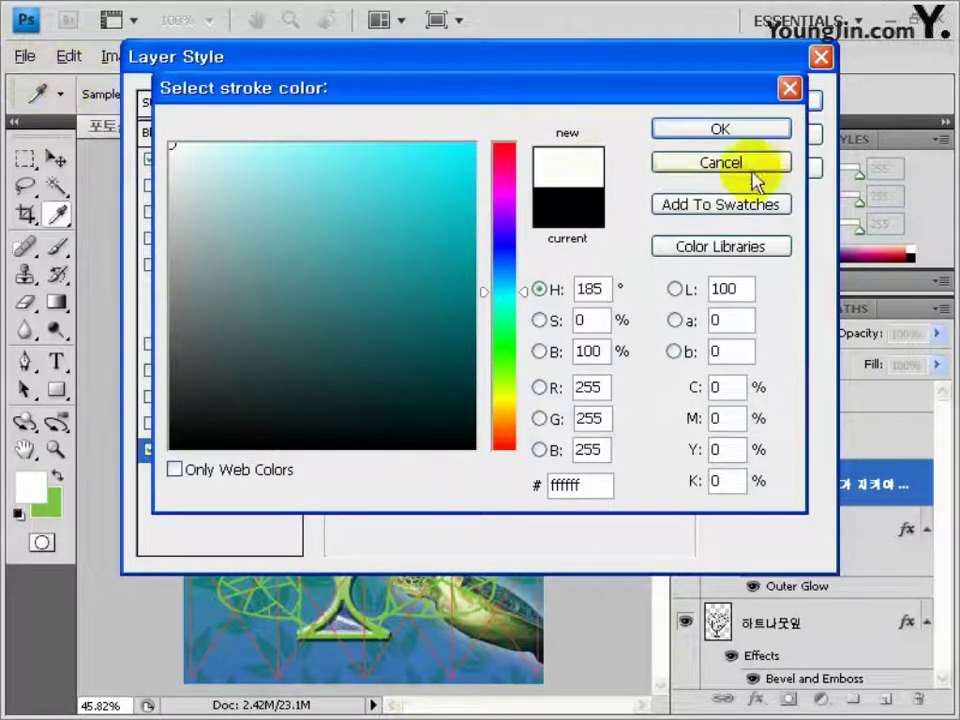
pyautogui.click(720, 131)
pyautogui.click(769, 116)
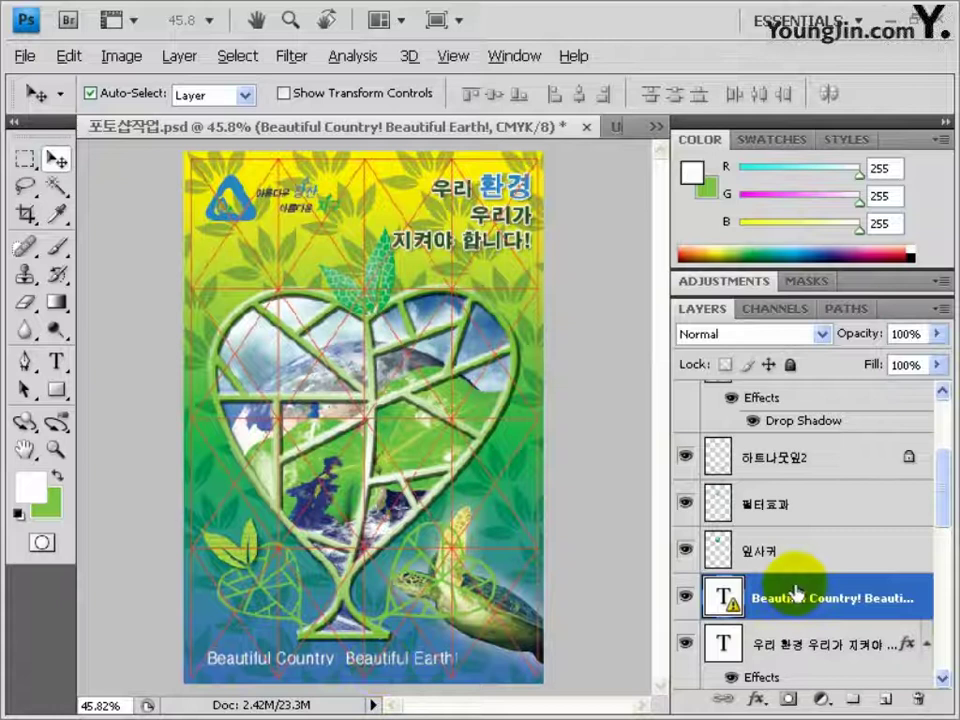
# Move the Beautiful Country! Beautiful Earth! and headline text layers directly below 로고, and save the poster with 그리드 hidden
pyautogui.moveTo(795, 591); pyautogui.dragTo(740, 415)
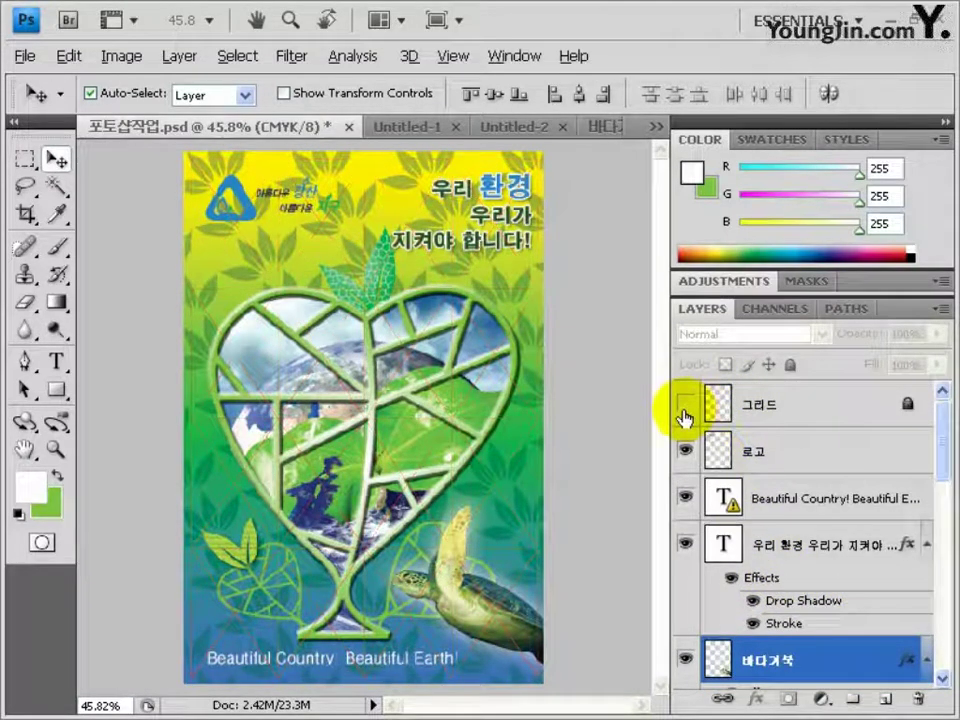
pyautogui.hotkey('ctrl', 's')
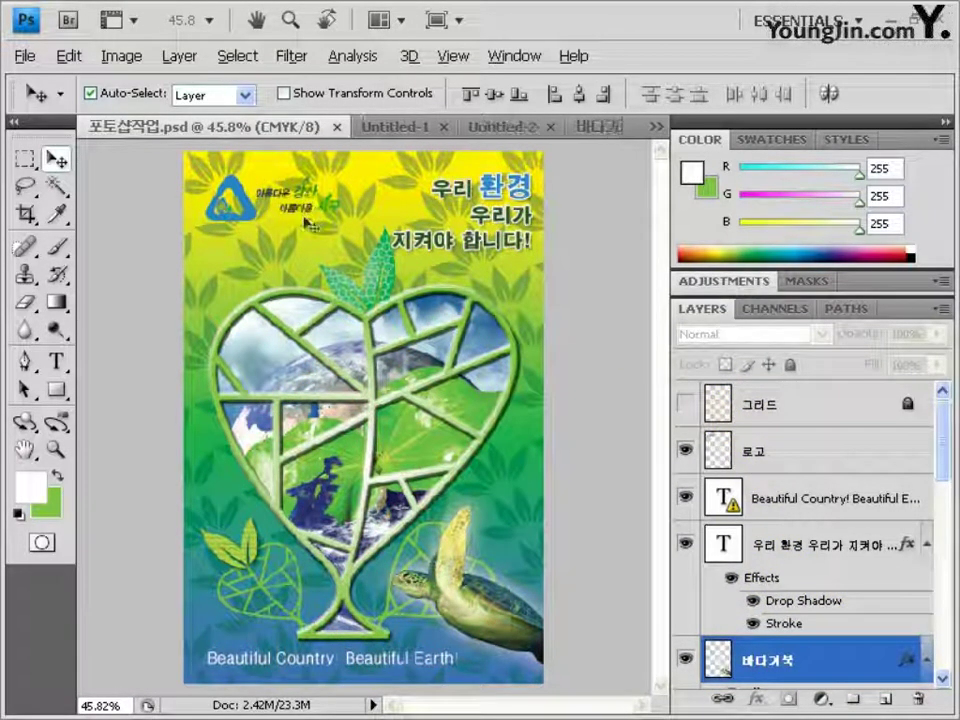
# Convert the poster to RGB Color mode without flattening its layers
pyautogui.click(120, 55)
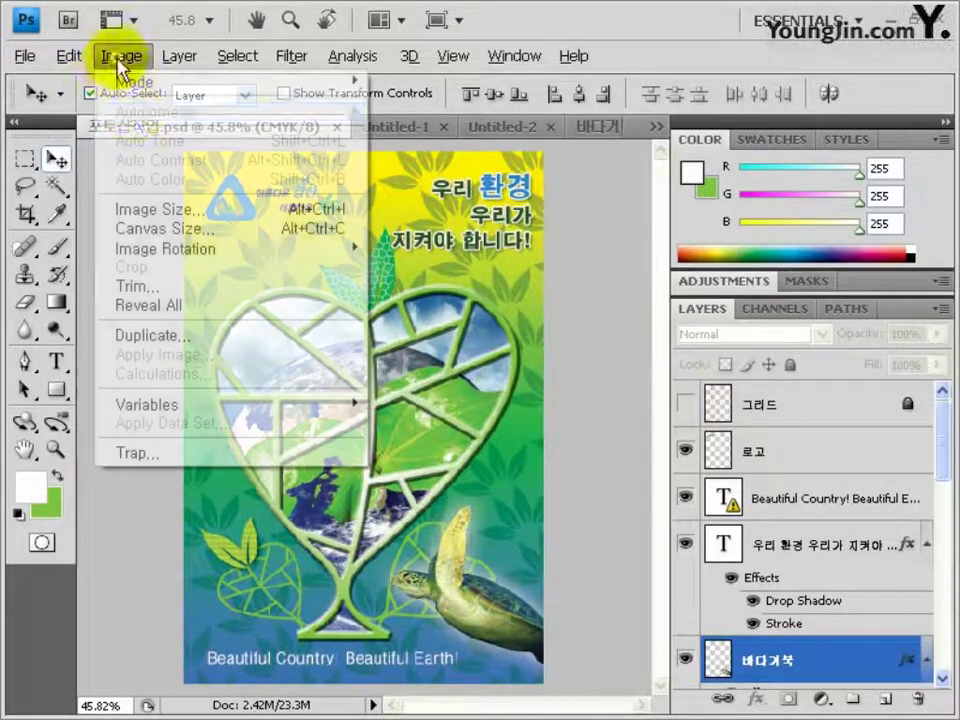
pyautogui.moveTo(152, 86)
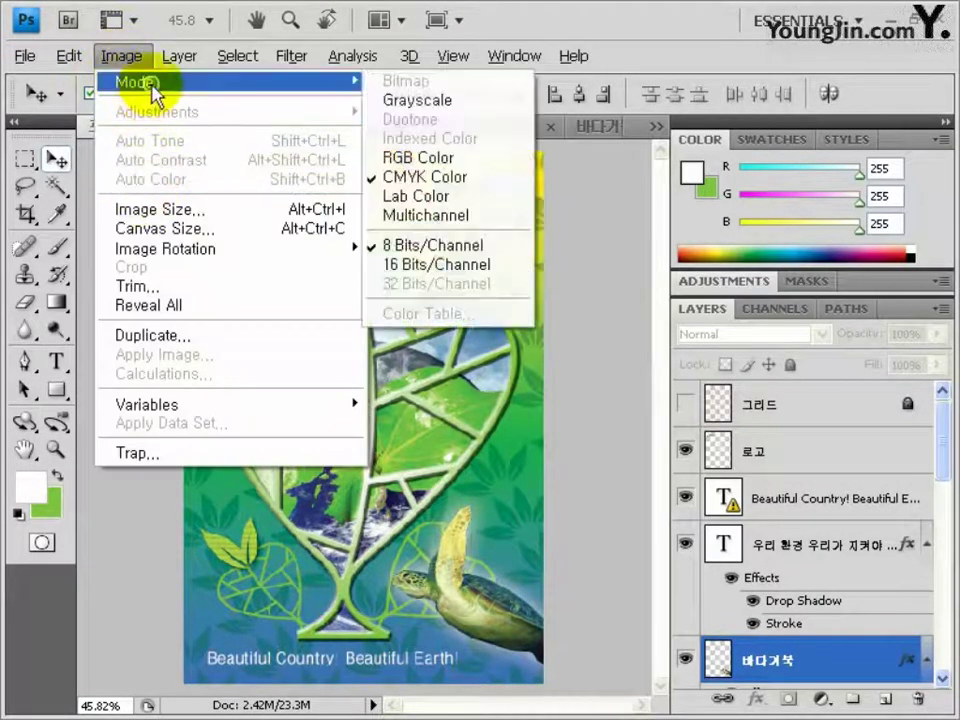
pyautogui.click(440, 176)
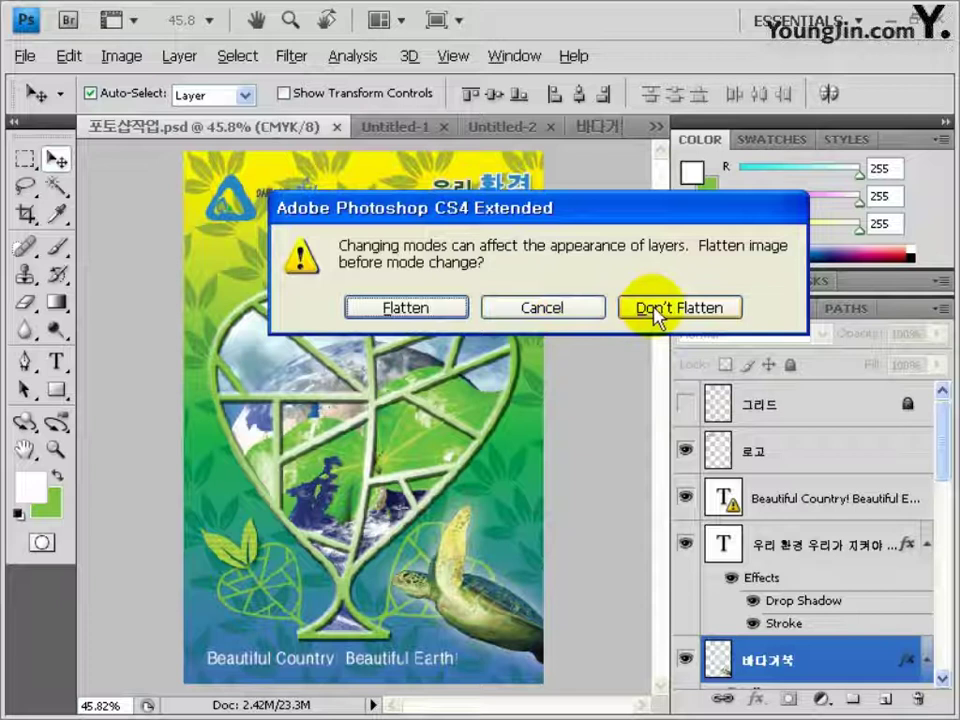
pyautogui.click(657, 310)
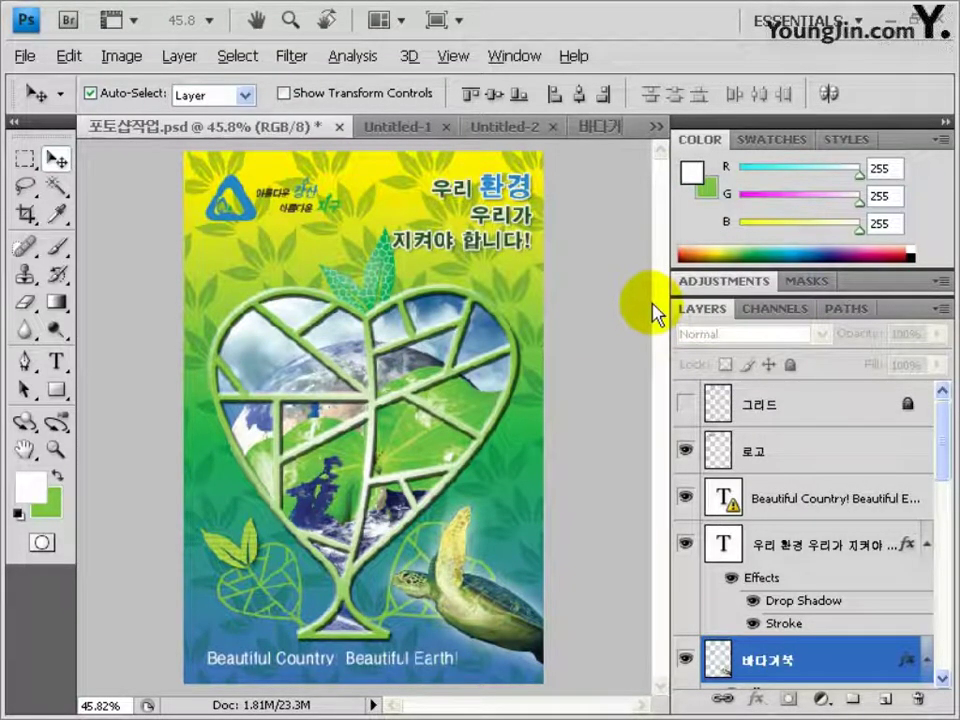
# Save the RGB poster as a JPEG file named 01 in the 작업 folder
pyautogui.hotkey('ctrl', 'shift', 's')
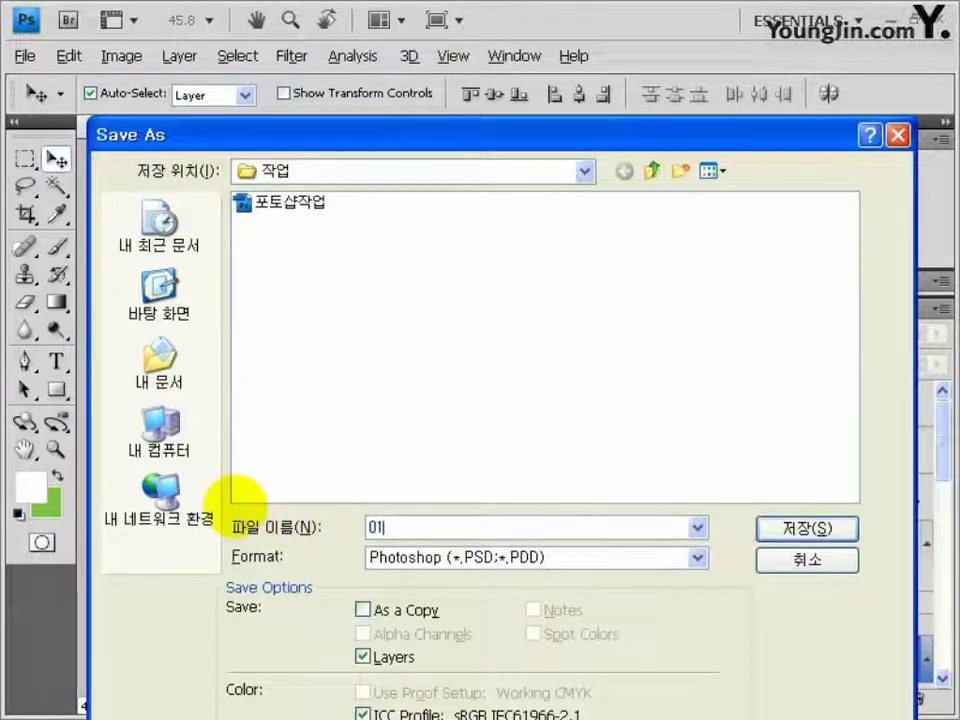
pyautogui.click(391, 556)
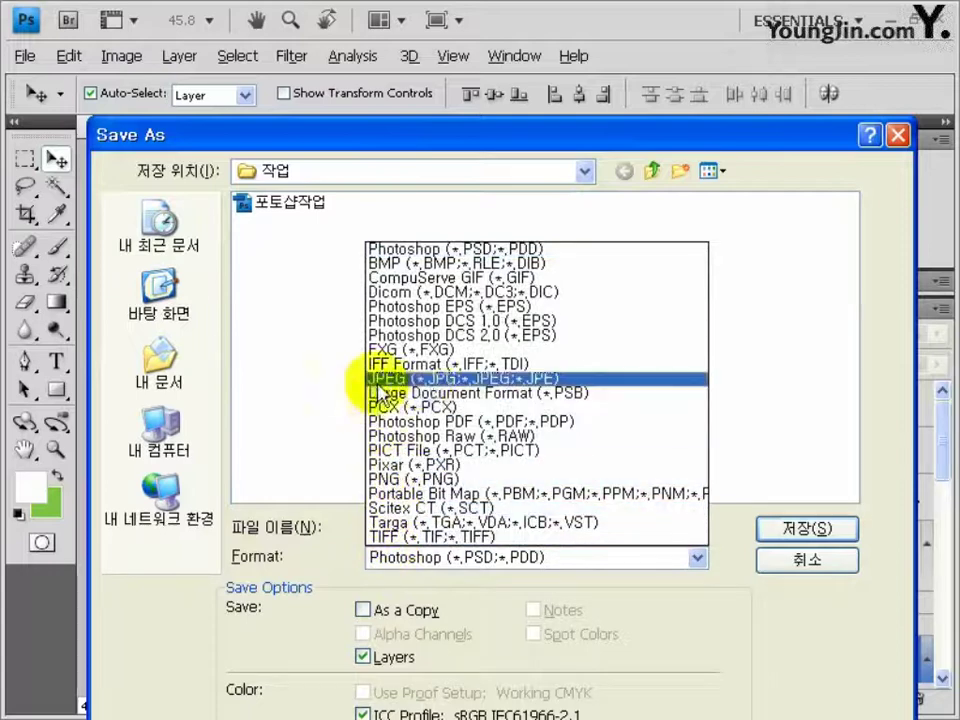
pyautogui.click(423, 380)
pyautogui.press('Return')
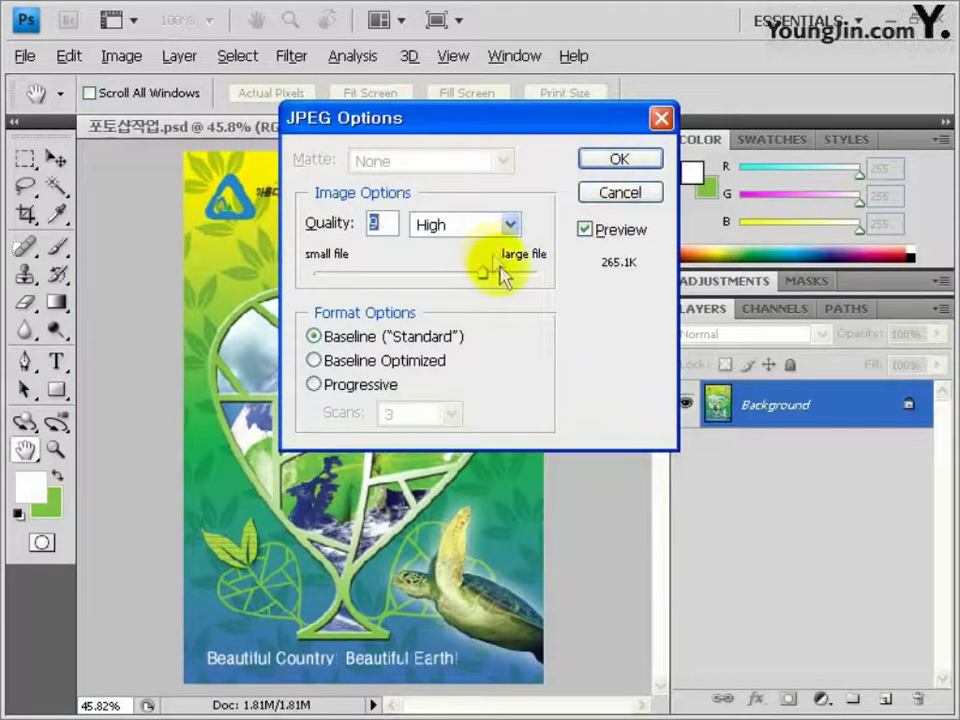
pyautogui.click(493, 283)
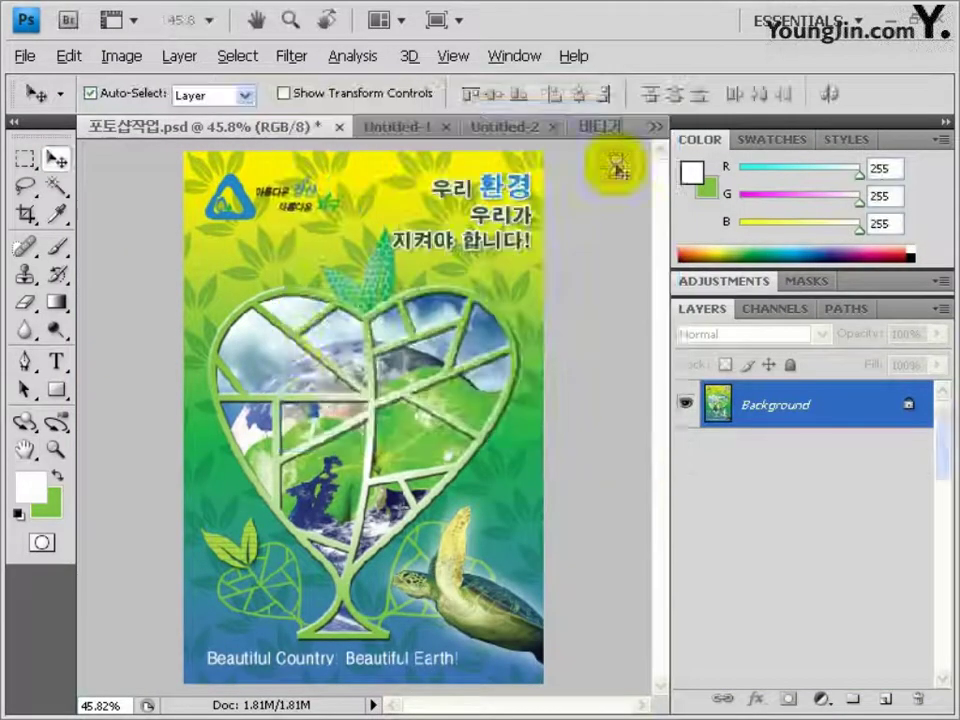
# Save the poster again as a PICT file named 01 at 32 bits/pixel
pyautogui.hotkey('ctrl', 'shift', 's')
pyautogui.click(390, 557)
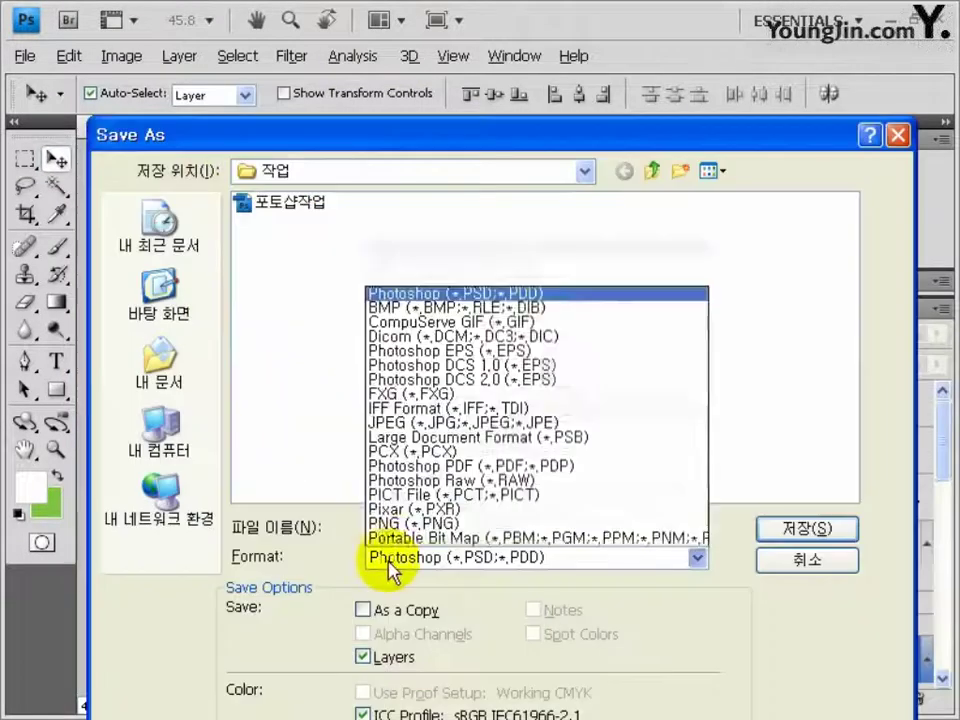
pyautogui.click(440, 450)
pyautogui.write('01')
pyautogui.press('Return')
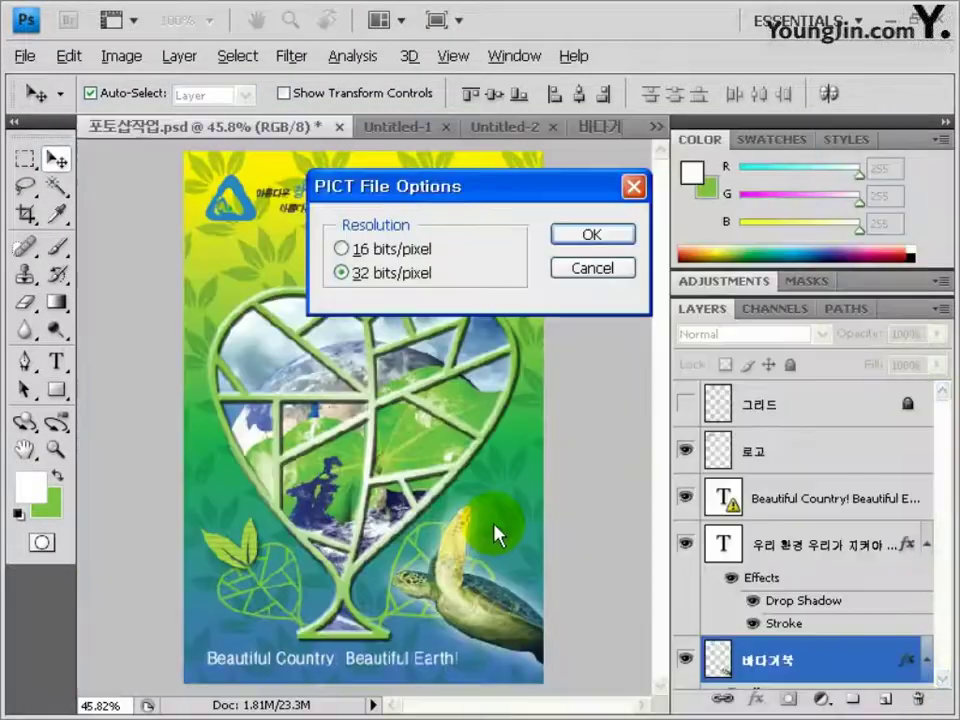
pyautogui.click(572, 240)
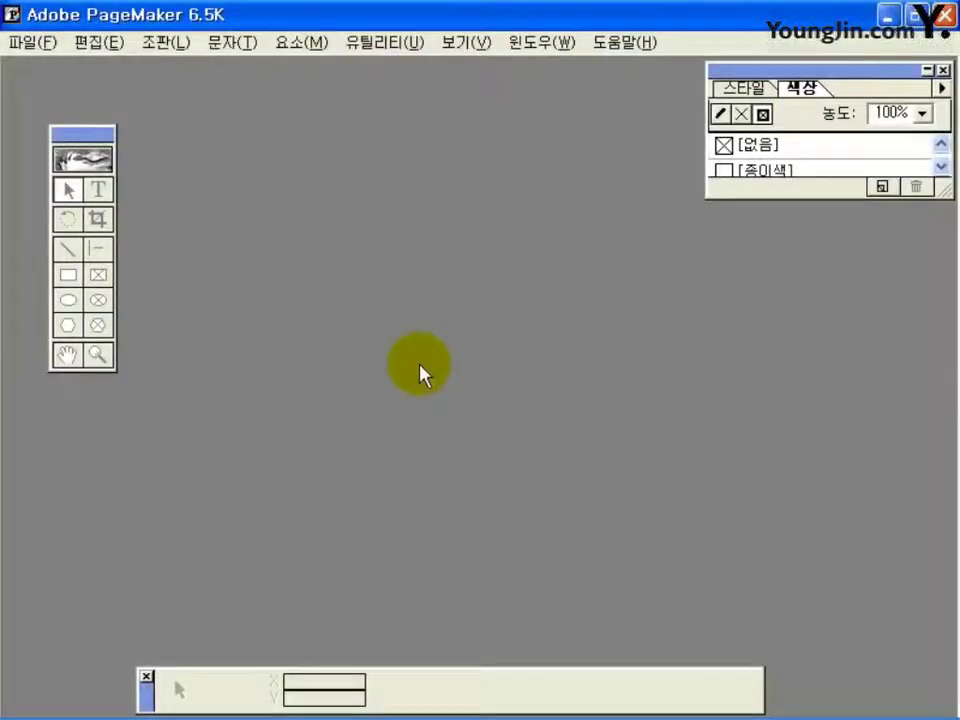
# In Adobe PageMaker, create a single-sided A4 portrait publication with 22 mm side margins, 25.5 mm top and bottom margins and 100 dpi printer resolution
pyautogui.click(33, 43)
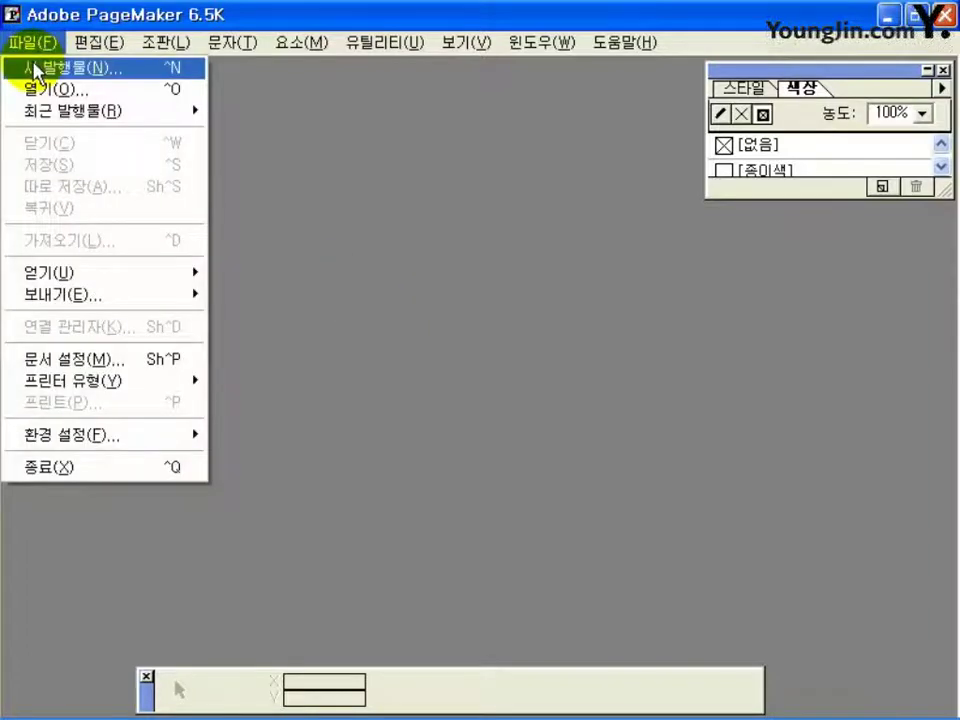
pyautogui.click(35, 70)
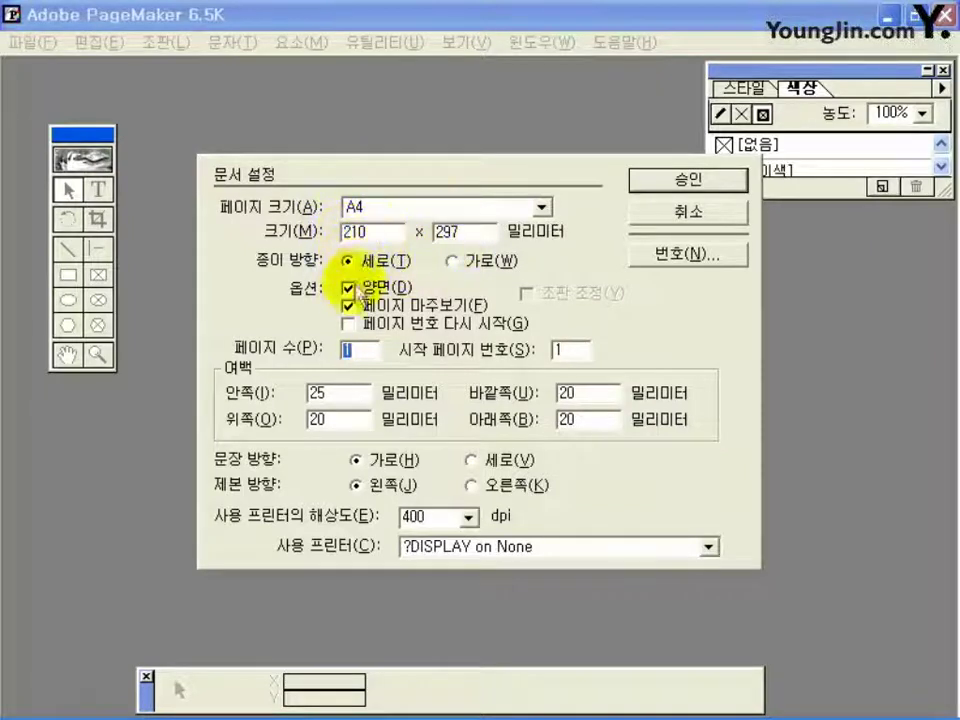
pyautogui.click(347, 288)
pyautogui.moveTo(360, 393); pyautogui.dragTo(225, 392)
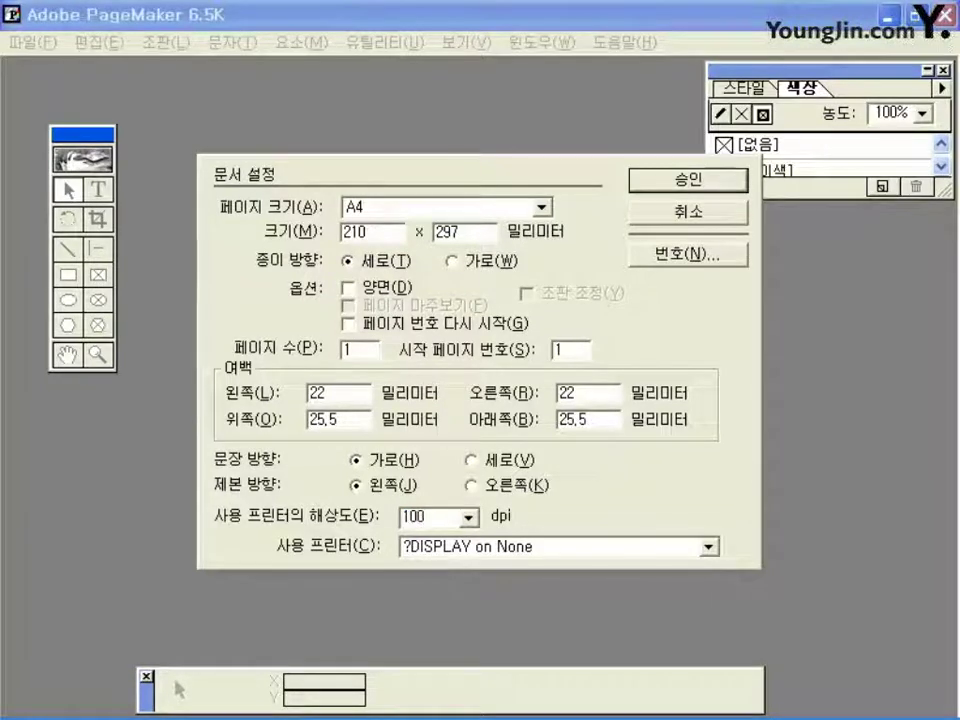
pyautogui.click(698, 183)
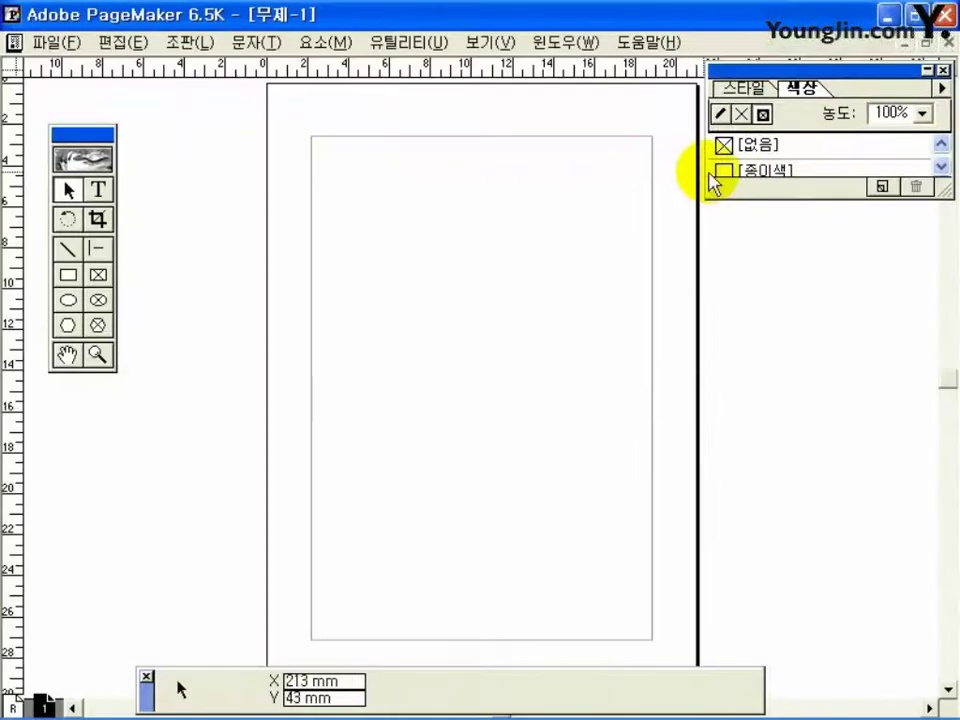
# Set the ruler zero point at the margin frame's upper-left corner and place guides at X 3 mm and Y 3 mm
pyautogui.click(98, 352)
pyautogui.moveTo(287, 120); pyautogui.dragTo(349, 178)
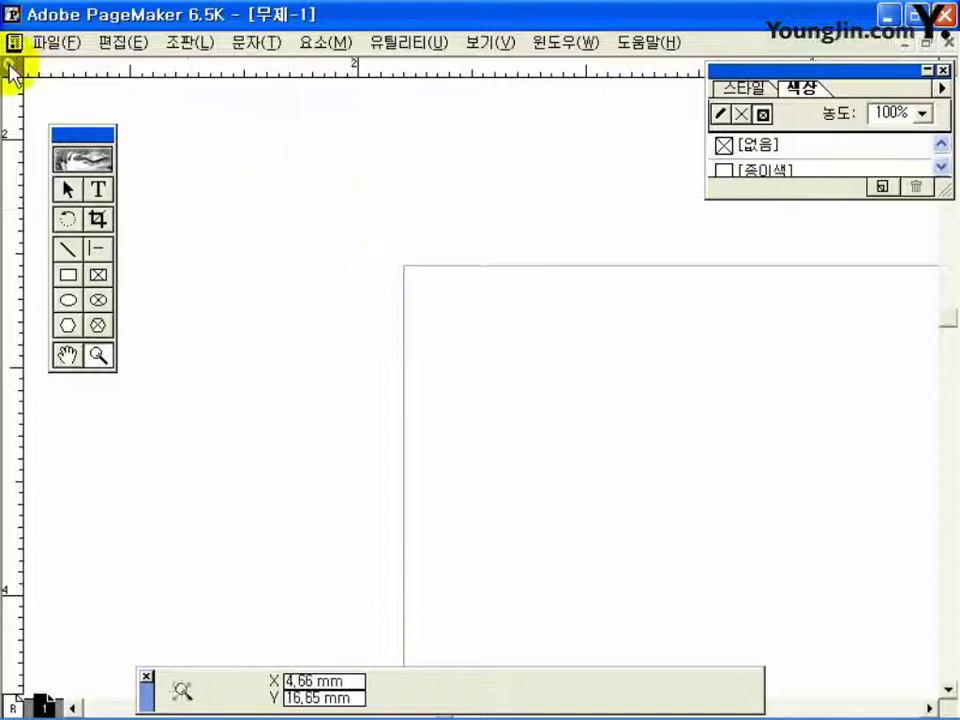
pyautogui.moveTo(11, 68); pyautogui.dragTo(403, 265)
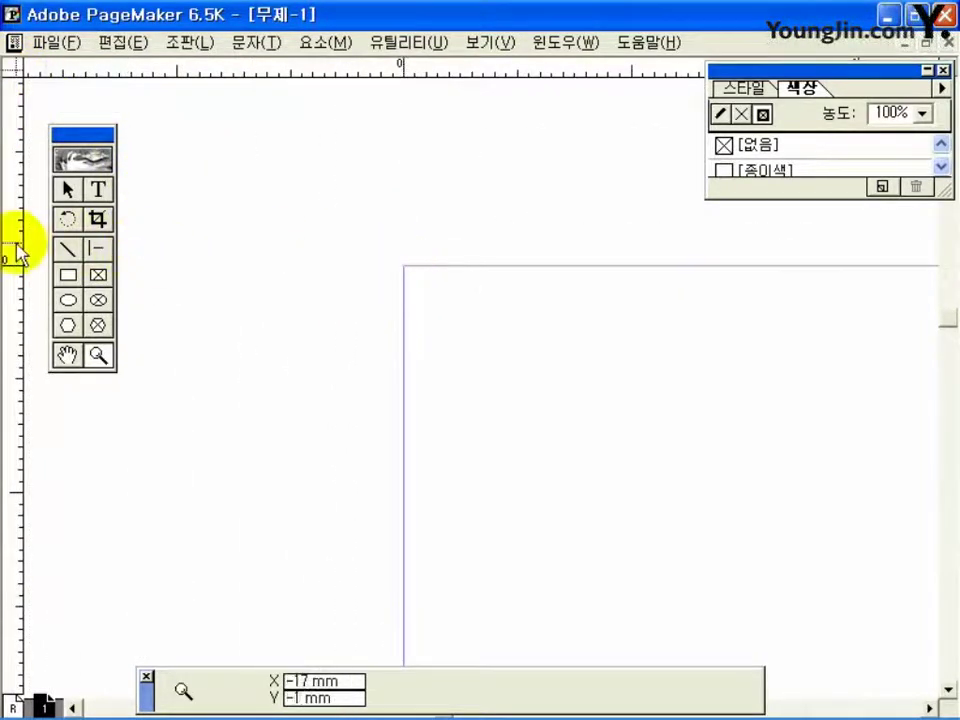
pyautogui.moveTo(17, 251); pyautogui.dragTo(471, 266)
pyautogui.moveTo(471, 68); pyautogui.dragTo(471, 332)
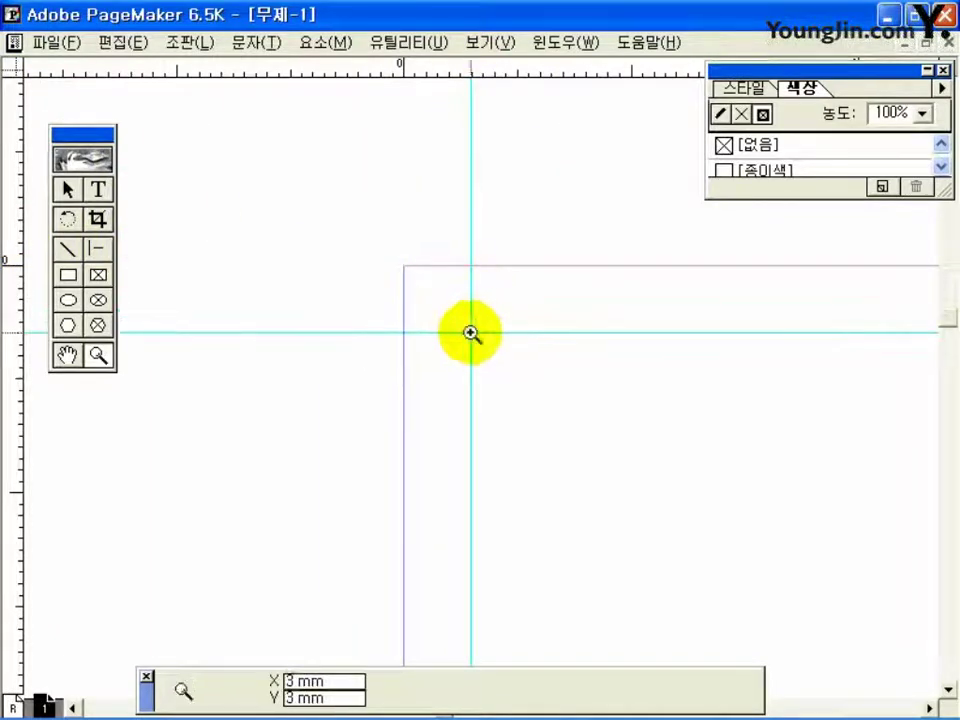
# Place ruler guides at X 163 mm and Y 243 mm, 3 mm inside the margin frame's lower-right corner
pyautogui.hotkey('ctrl', '0')
pyautogui.click(686, 652)
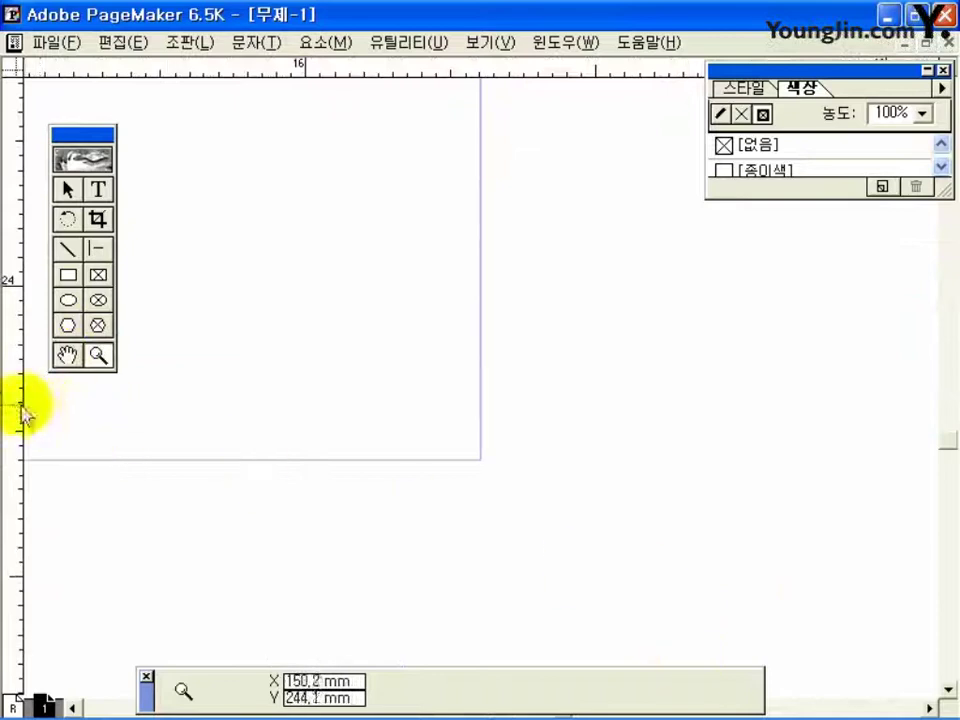
pyautogui.moveTo(22, 408); pyautogui.dragTo(391, 405)
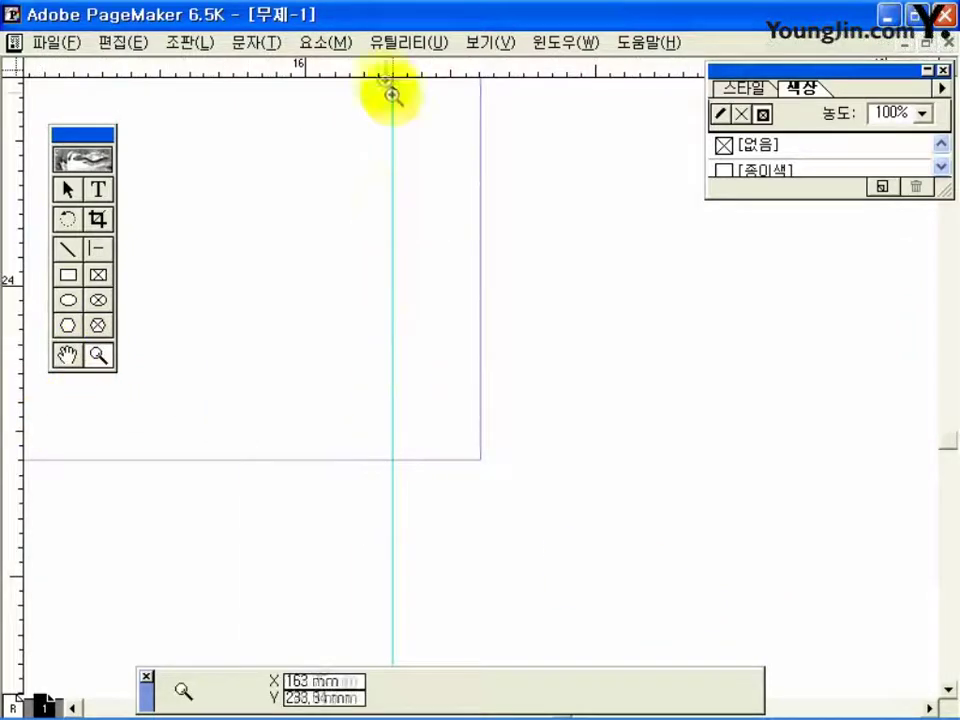
pyautogui.moveTo(392, 68); pyautogui.dragTo(386, 373)
pyautogui.doubleClick(66, 355)
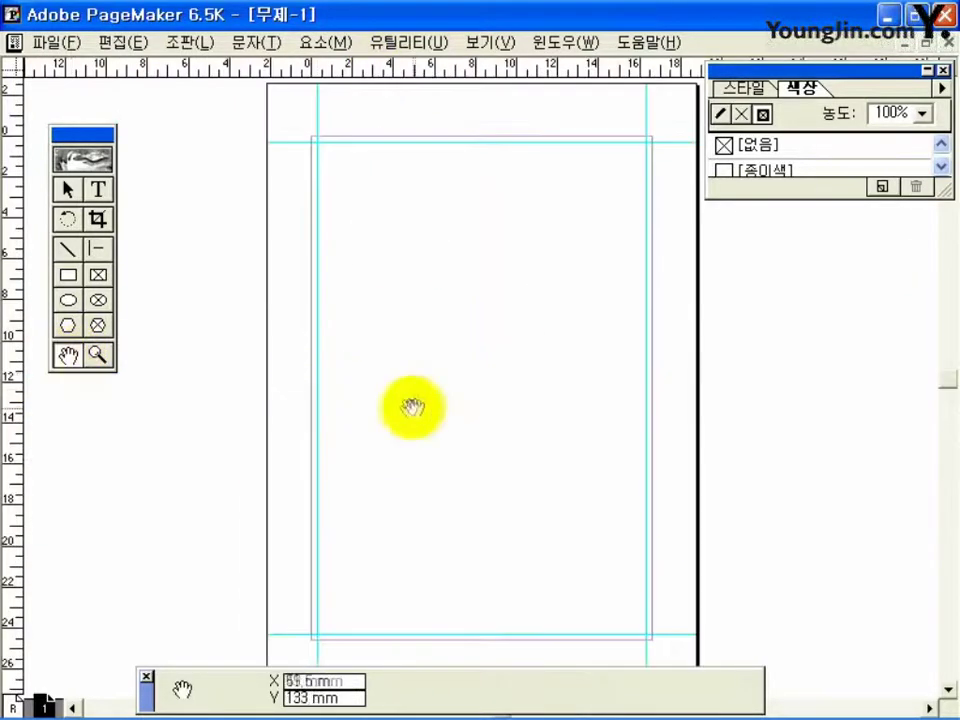
# Draw two 5 mm crop marks at the margin frame's upper-left corner, outward along the X 3 mm and Y 3 mm guides
pyautogui.click(101, 356)
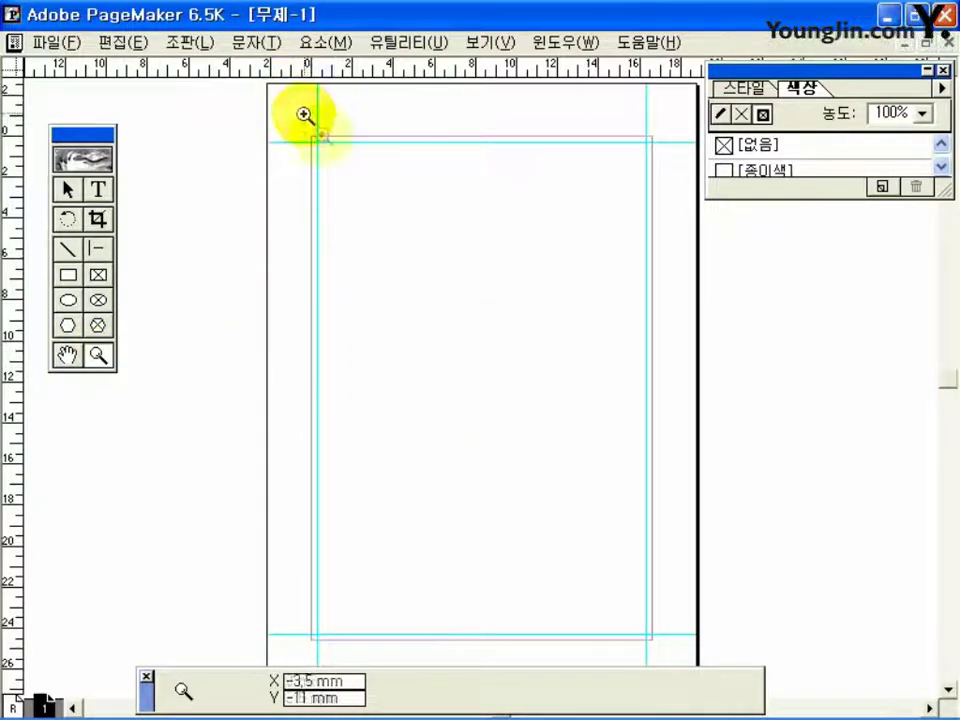
pyautogui.moveTo(306, 114); pyautogui.dragTo(375, 180)
pyautogui.click(322, 321)
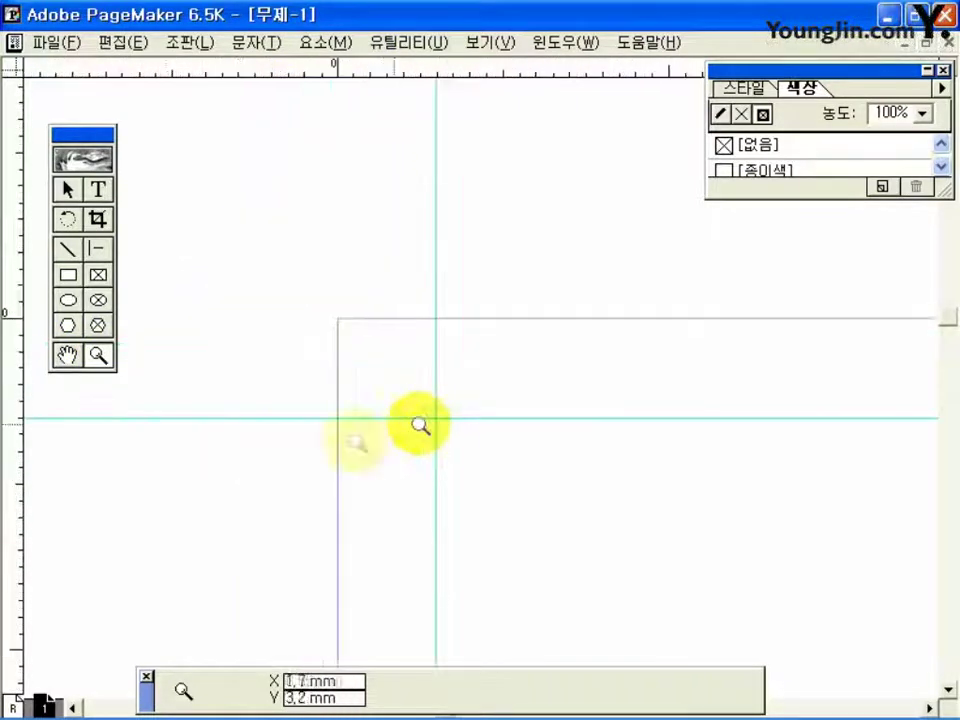
pyautogui.click(97, 249)
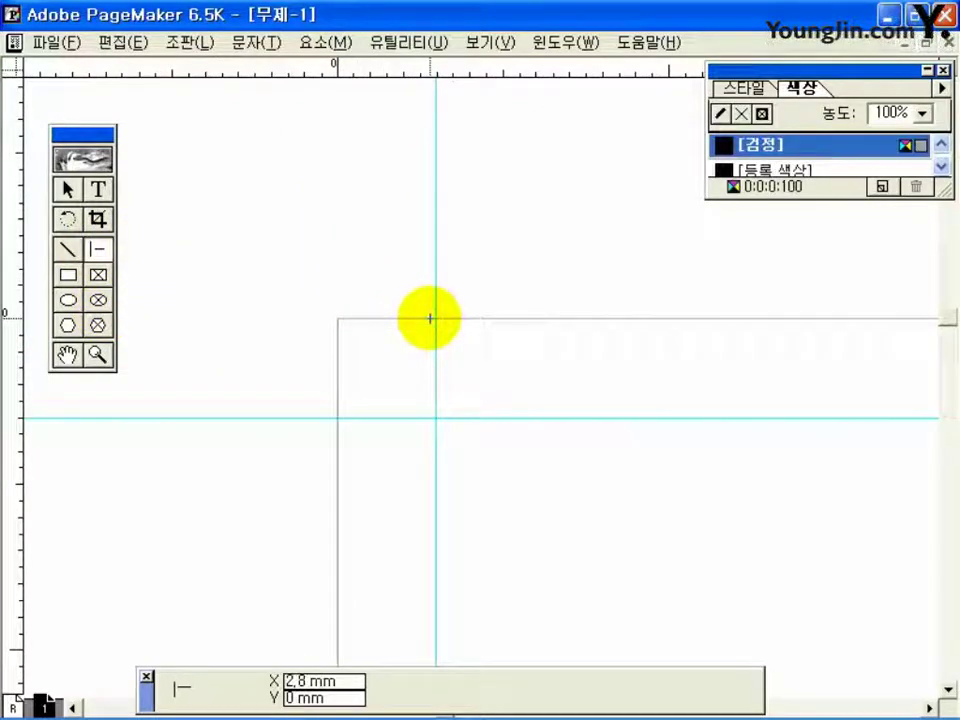
pyautogui.moveTo(431, 318); pyautogui.dragTo(417, 177)
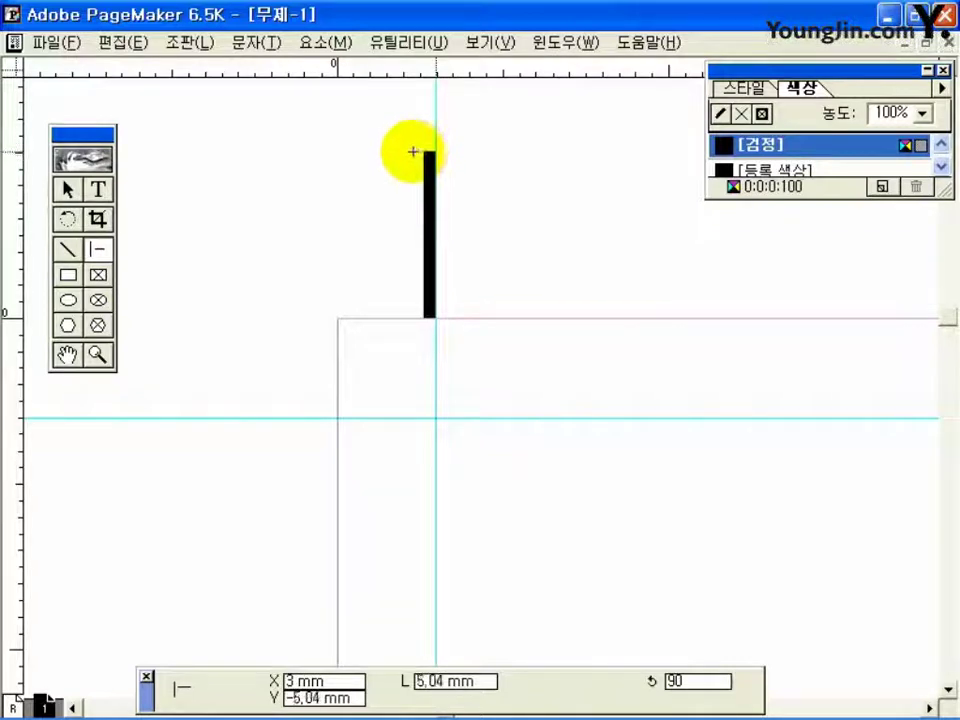
pyautogui.moveTo(413, 154); pyautogui.dragTo(413, 152)
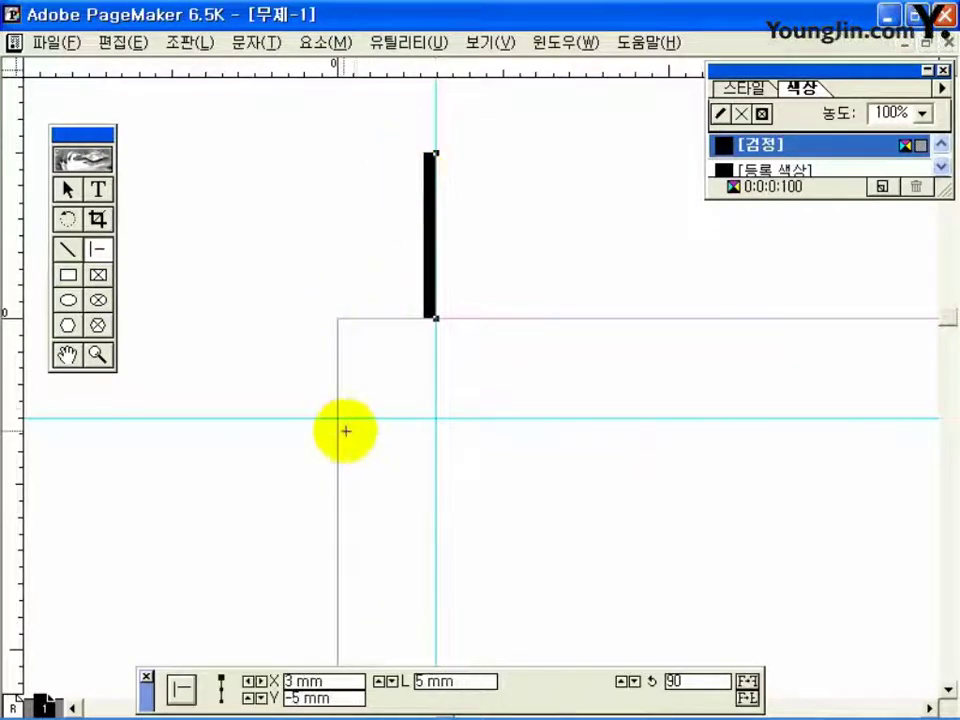
pyautogui.moveTo(337, 406); pyautogui.dragTo(186, 407)
# Copy the crop marks to the remaining corners of the margin frame, aligned with the guides outside the frame
pyautogui.click(67, 189)
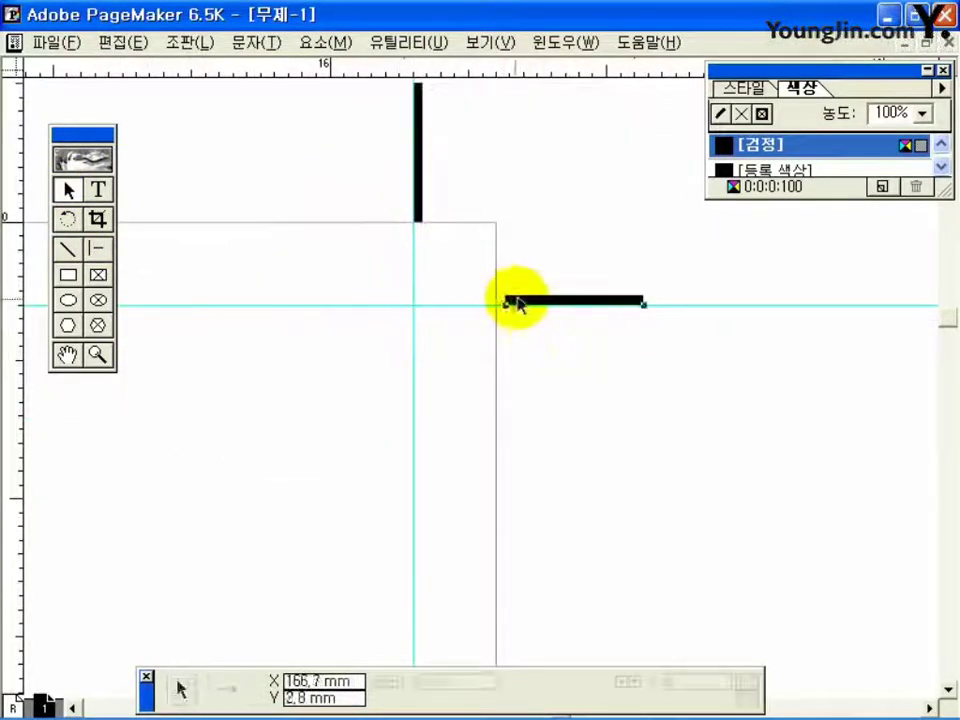
pyautogui.click(514, 301)
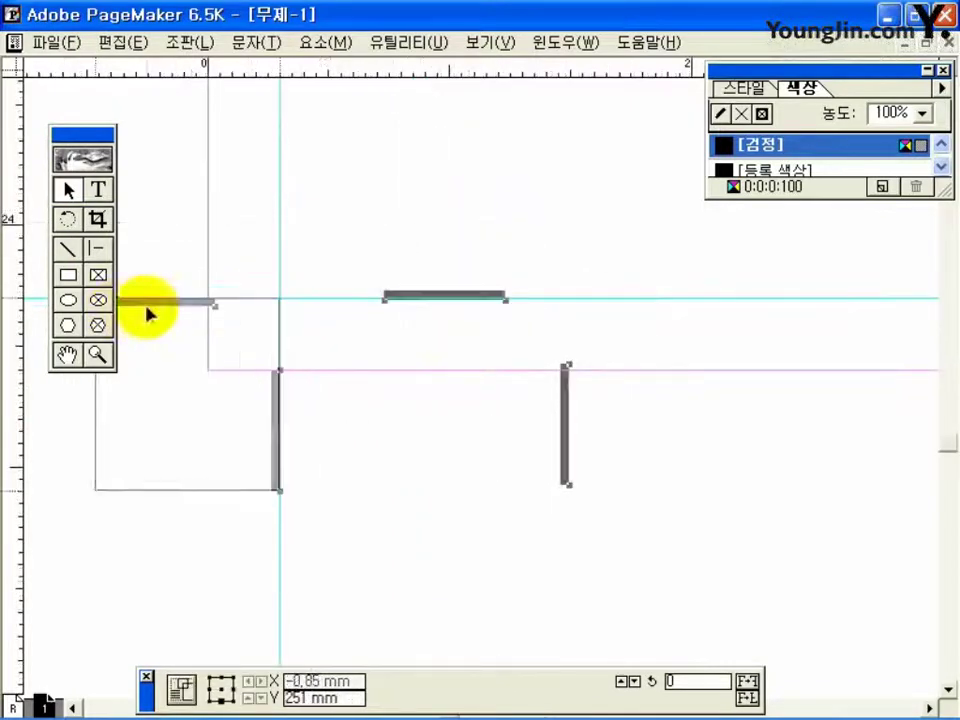
pyautogui.click(183, 307)
pyautogui.click(240, 350)
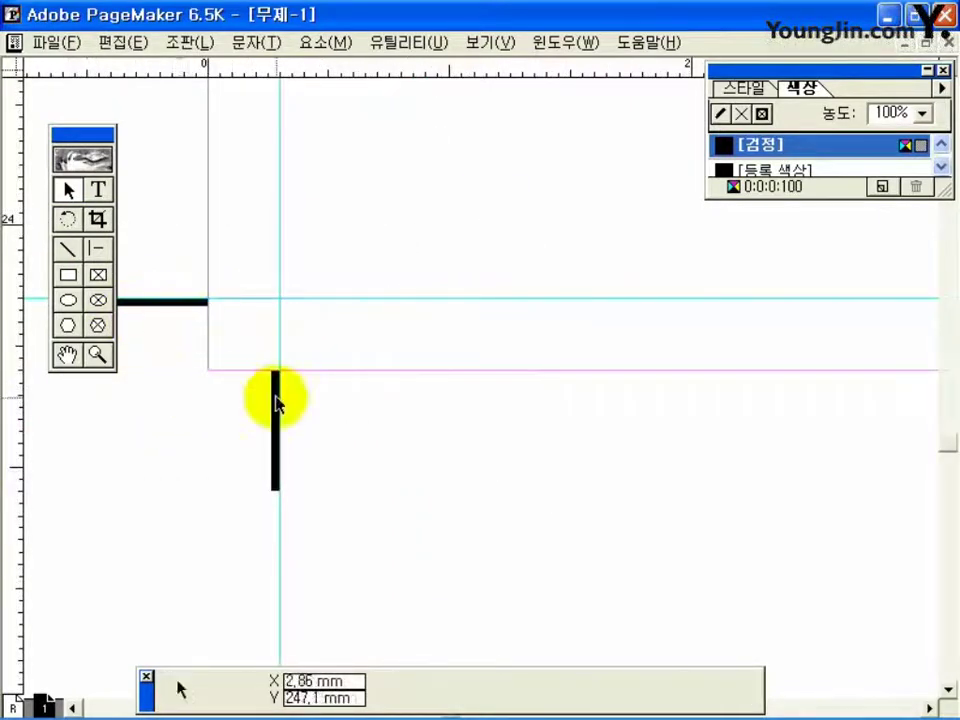
pyautogui.doubleClick(67, 354)
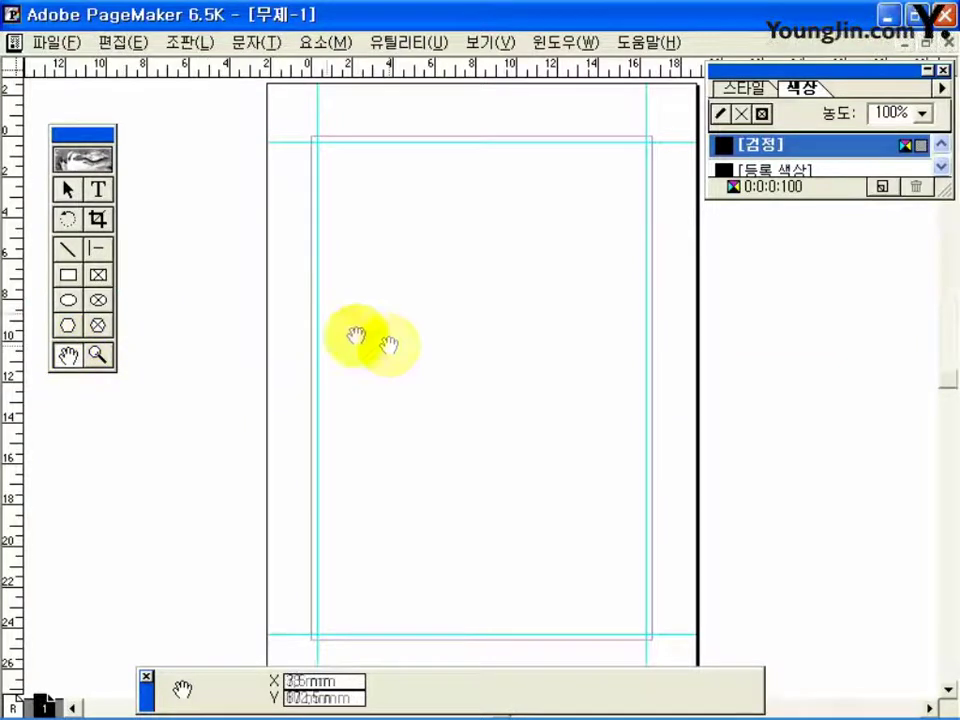
# Place the JPEG file 01 from the 작업 folder at the margin frame's upper-left corner and size it to 166 × 246 mm
pyautogui.click(45, 42)
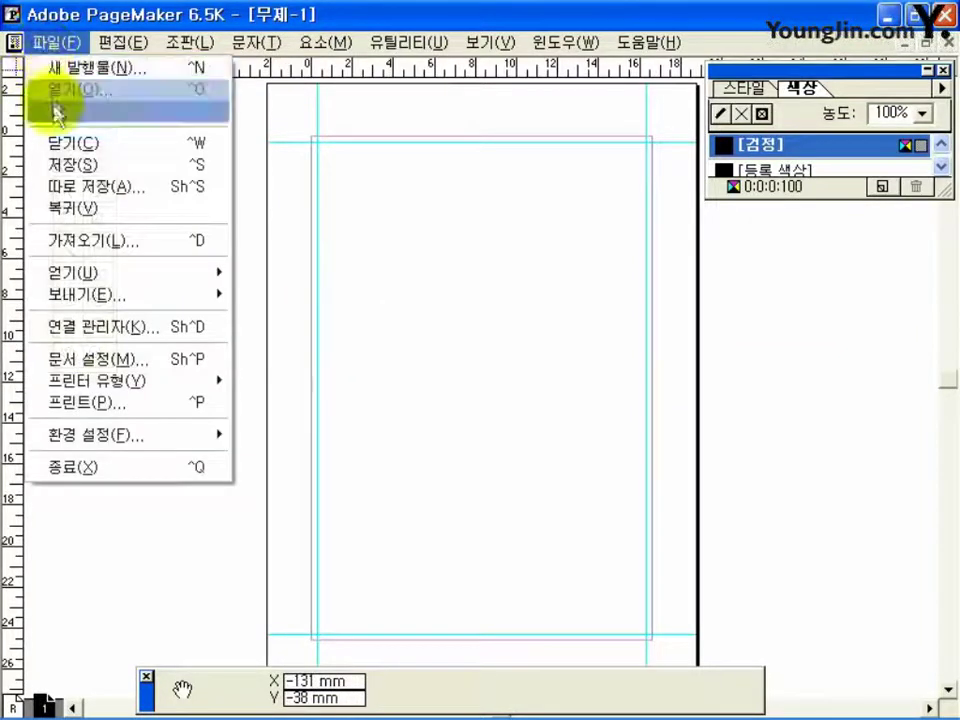
pyautogui.click(58, 241)
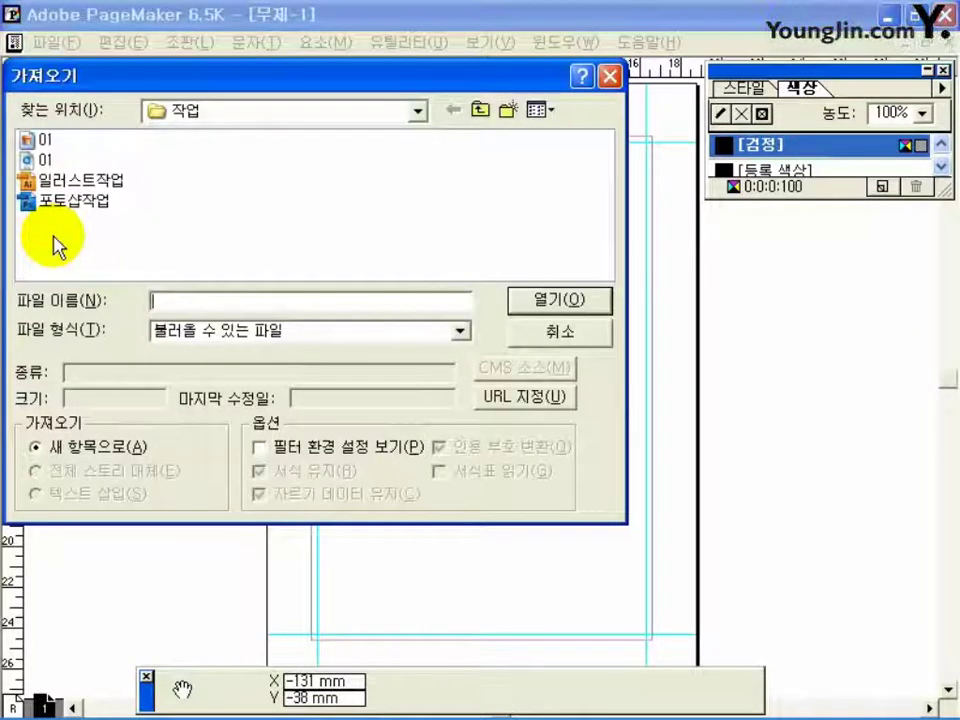
pyautogui.click(40, 142)
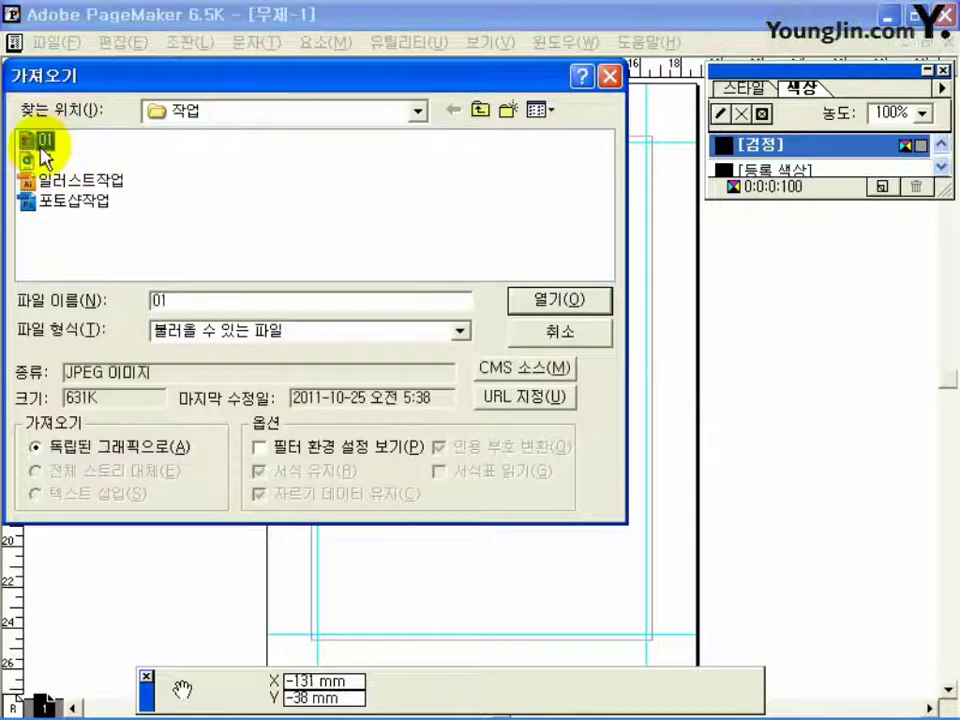
pyautogui.doubleClick(40, 142)
pyautogui.click(381, 425)
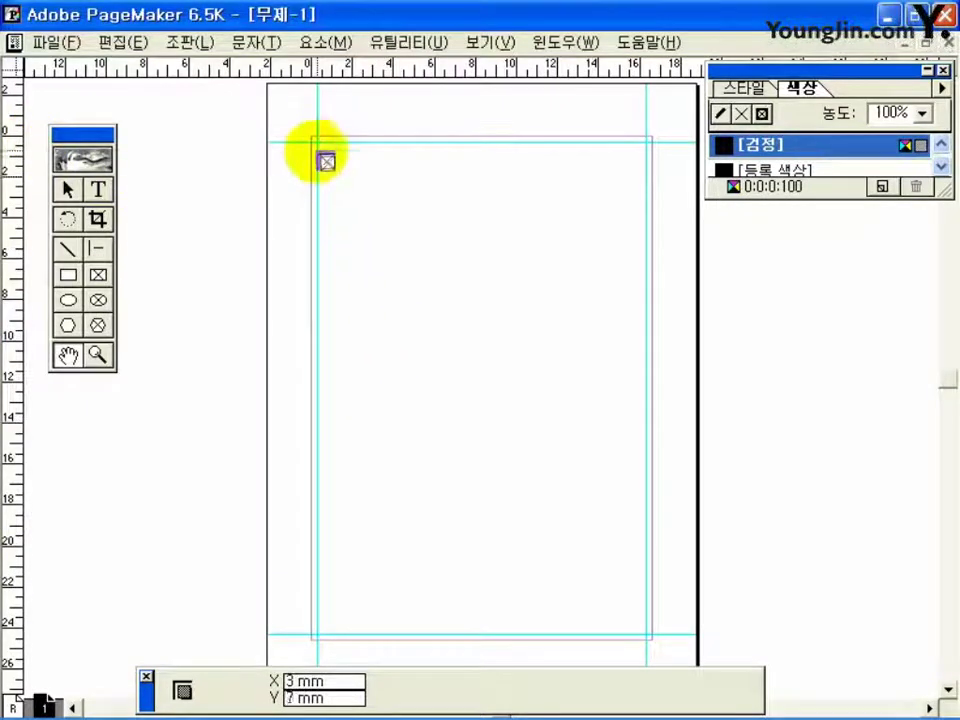
pyautogui.click(312, 138)
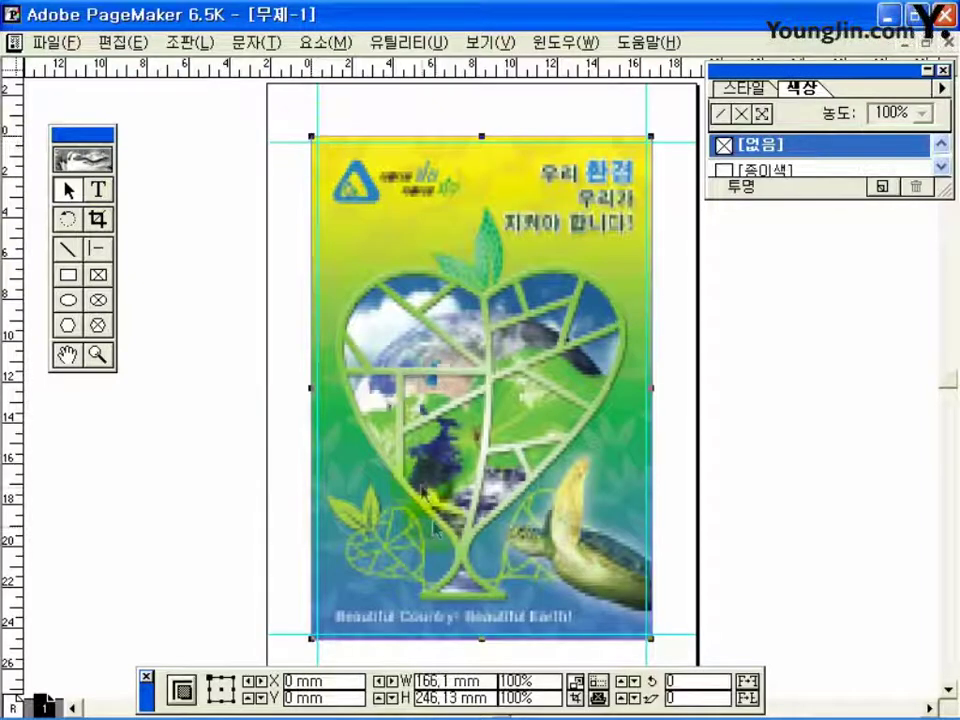
pyautogui.moveTo(482, 681); pyautogui.dragTo(416, 681)
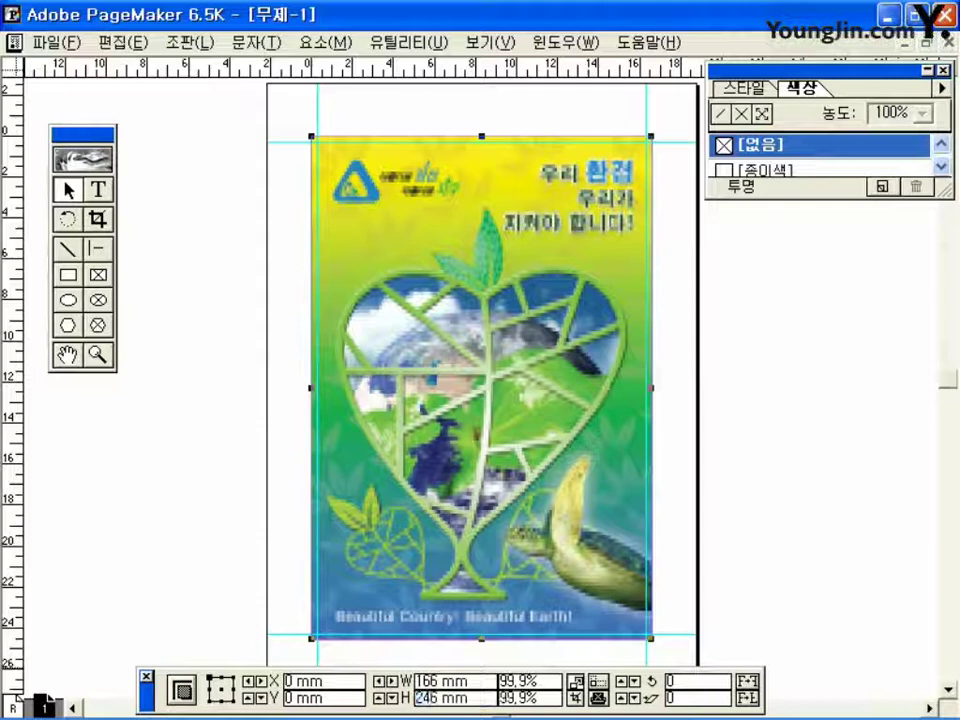
# Set the graphics display preference to high resolution (고해상도)
pyautogui.click(50, 43)
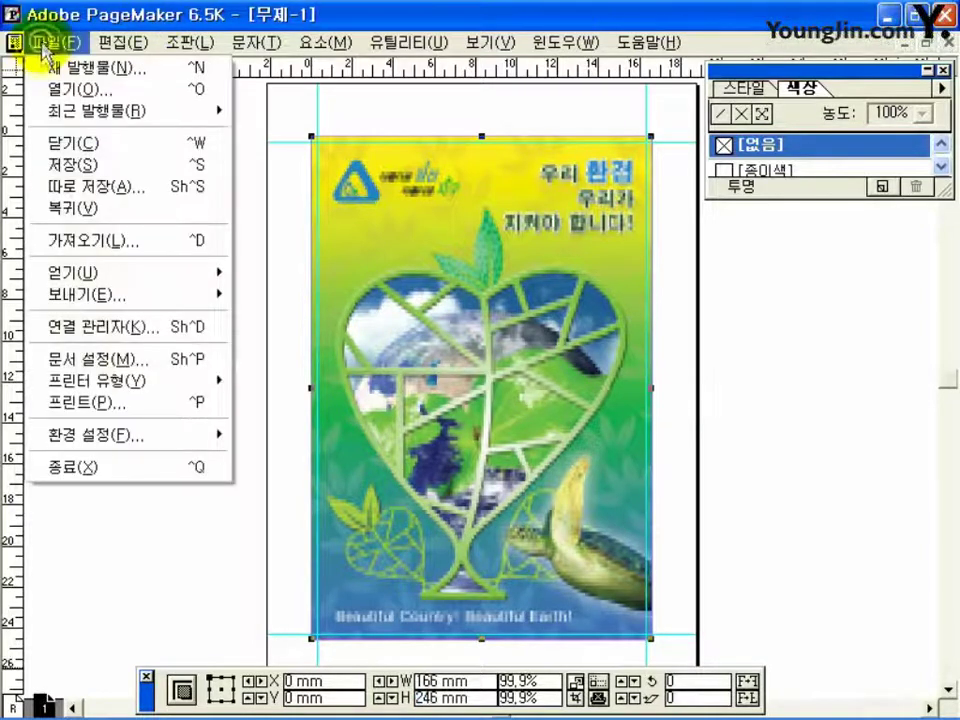
pyautogui.moveTo(175, 438)
pyautogui.click(250, 434)
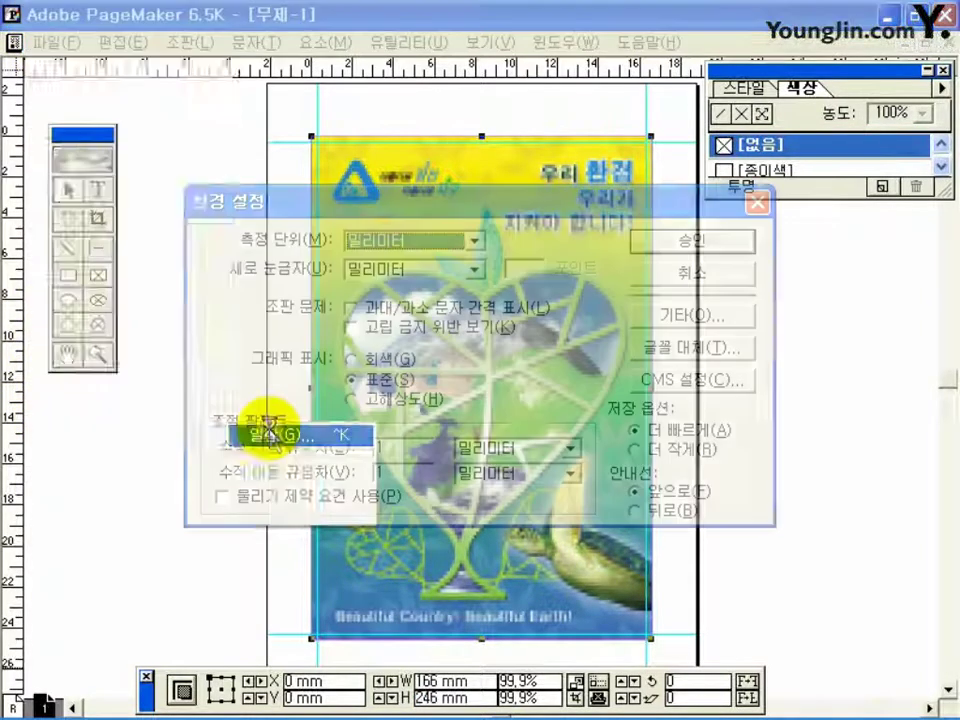
pyautogui.click(352, 399)
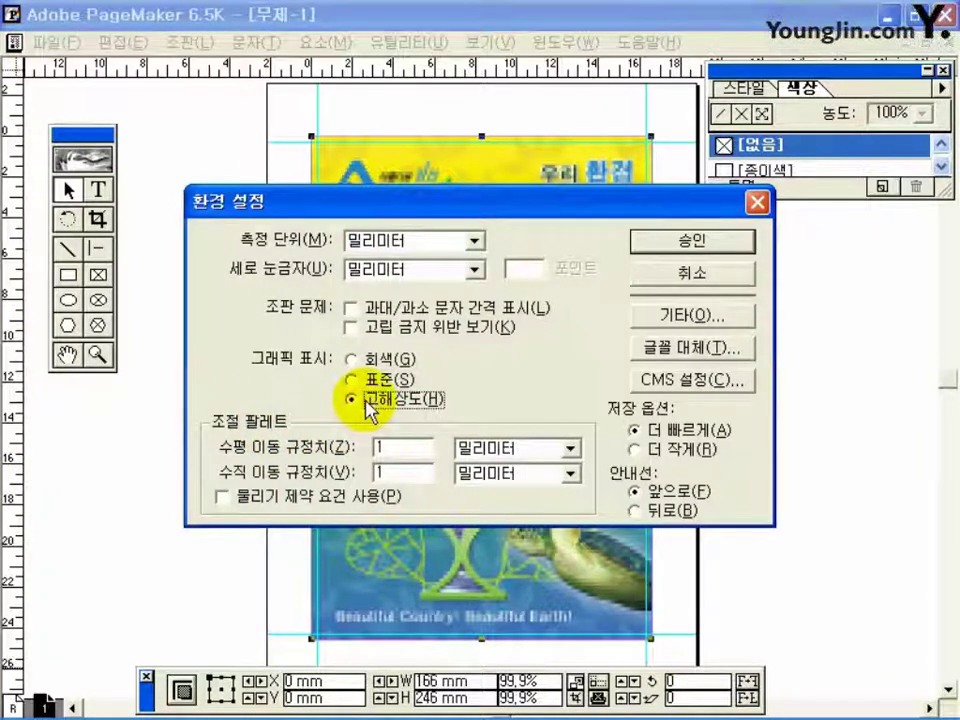
pyautogui.click(645, 245)
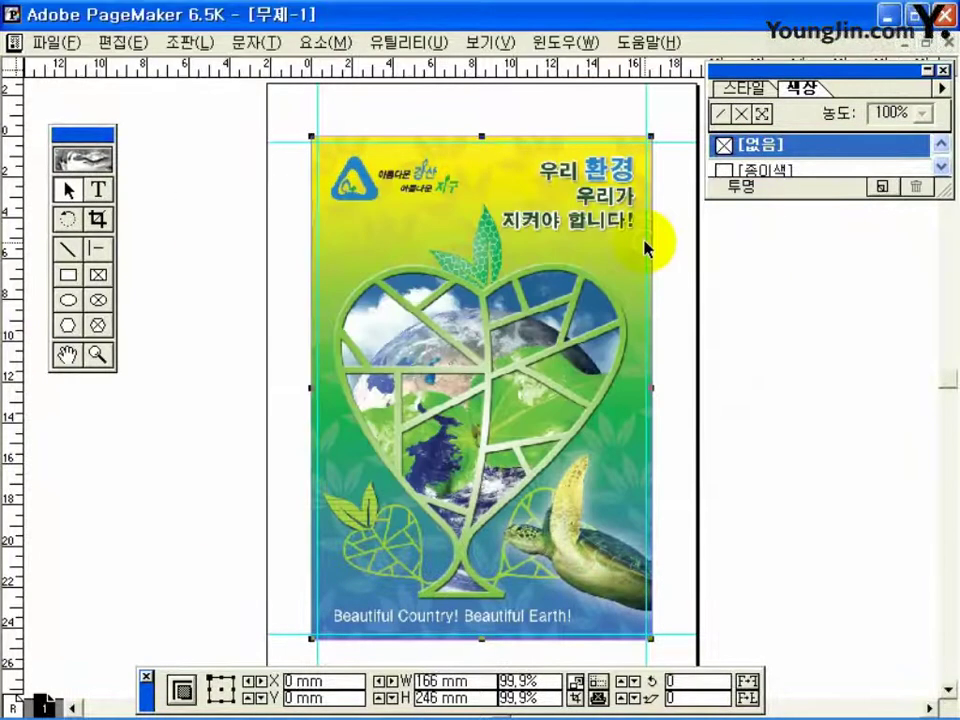
# Add the text 01 in 10 pt 돋움 beside the vertical crop mark below the poster's lower-left corner
pyautogui.click(97, 354)
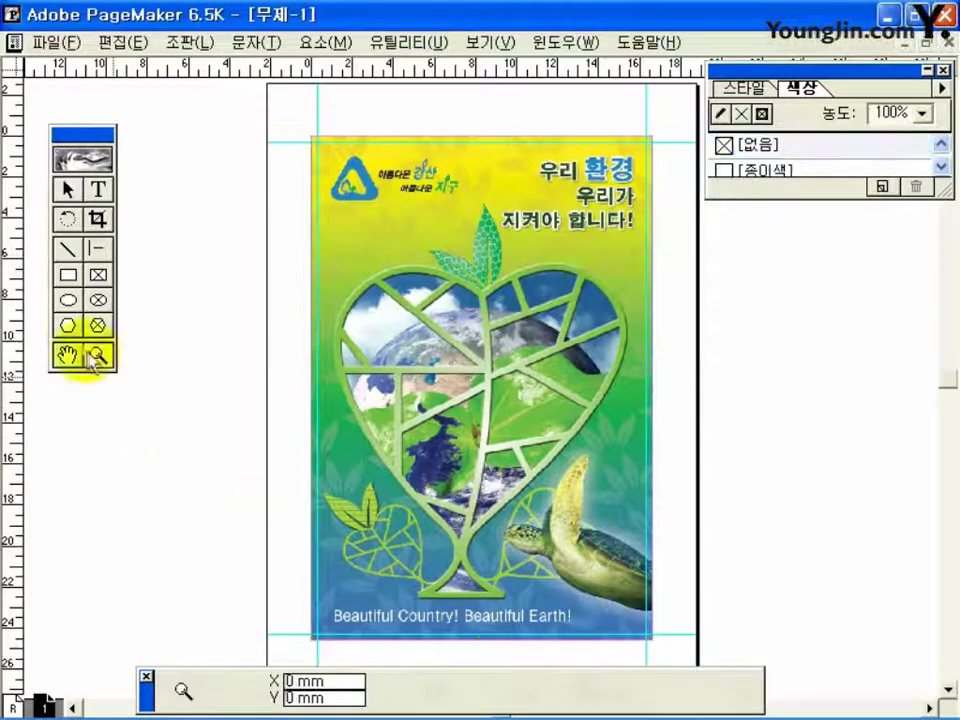
pyautogui.moveTo(305, 585); pyautogui.dragTo(390, 655)
pyautogui.hotkey('shift', 'alt', 'F1')
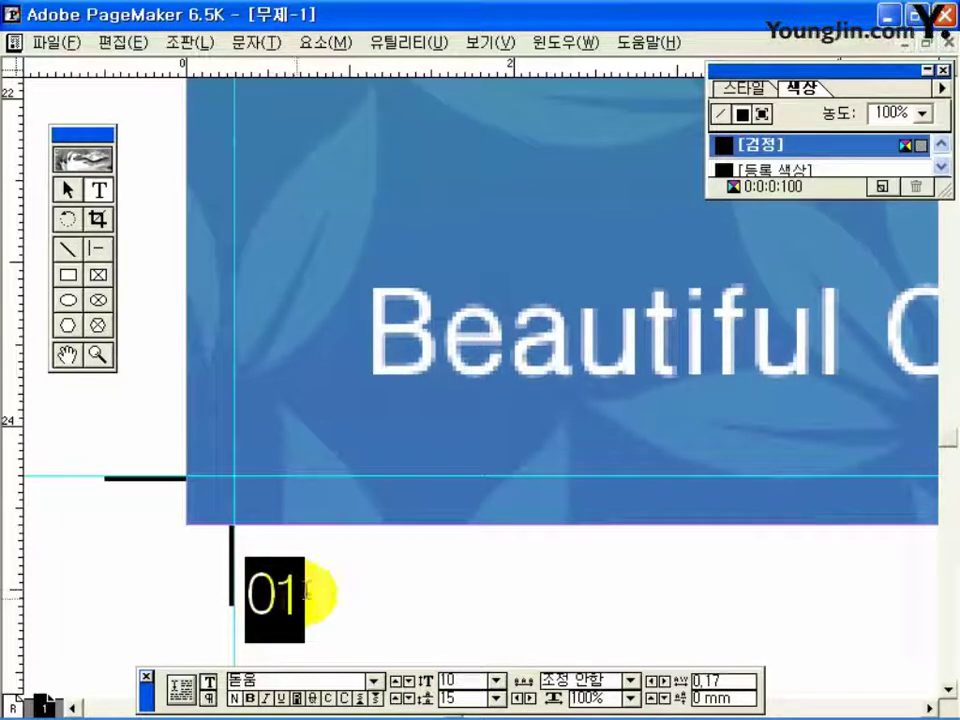
pyautogui.click(67, 189)
pyautogui.moveTo(273, 588)
pyautogui.mouseDown()
pyautogui.moveTo(274, 577)
pyautogui.moveTo(280, 592)
pyautogui.mouseUp()
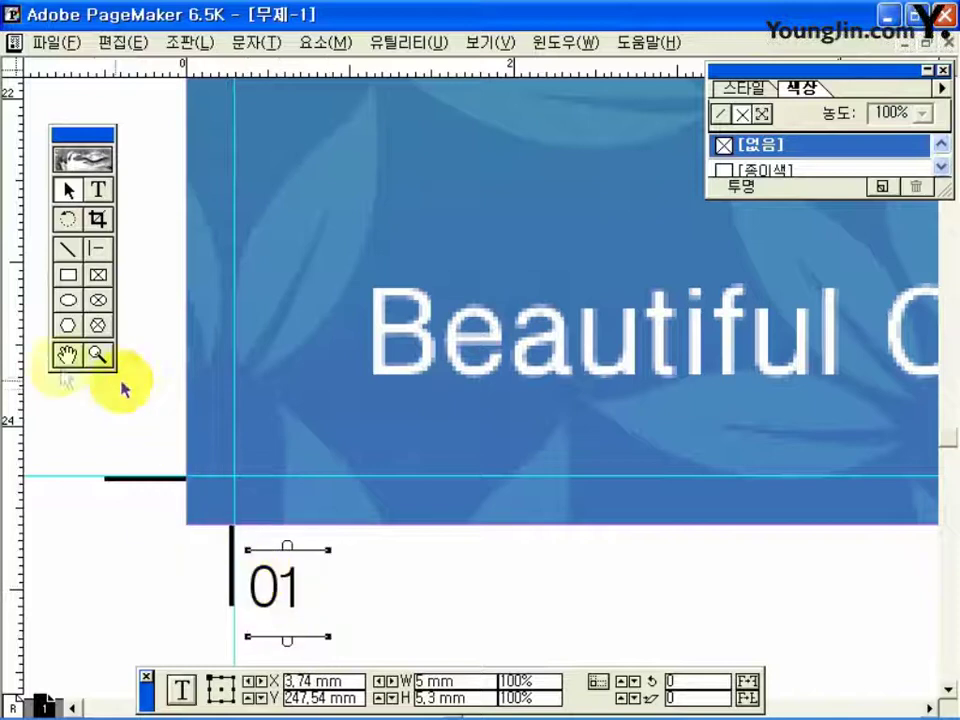
pyautogui.click(66, 356)
pyautogui.doubleClick(66, 356)
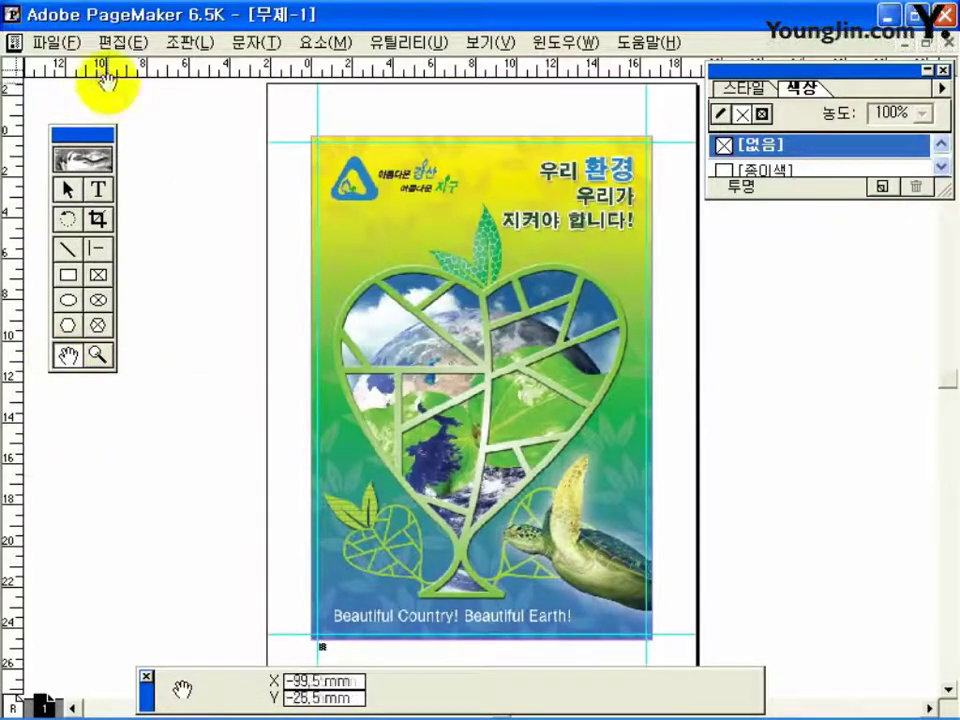
# Save the publication as 01 in the 작업 folder
pyautogui.click(67, 60)
pyautogui.click(77, 165)
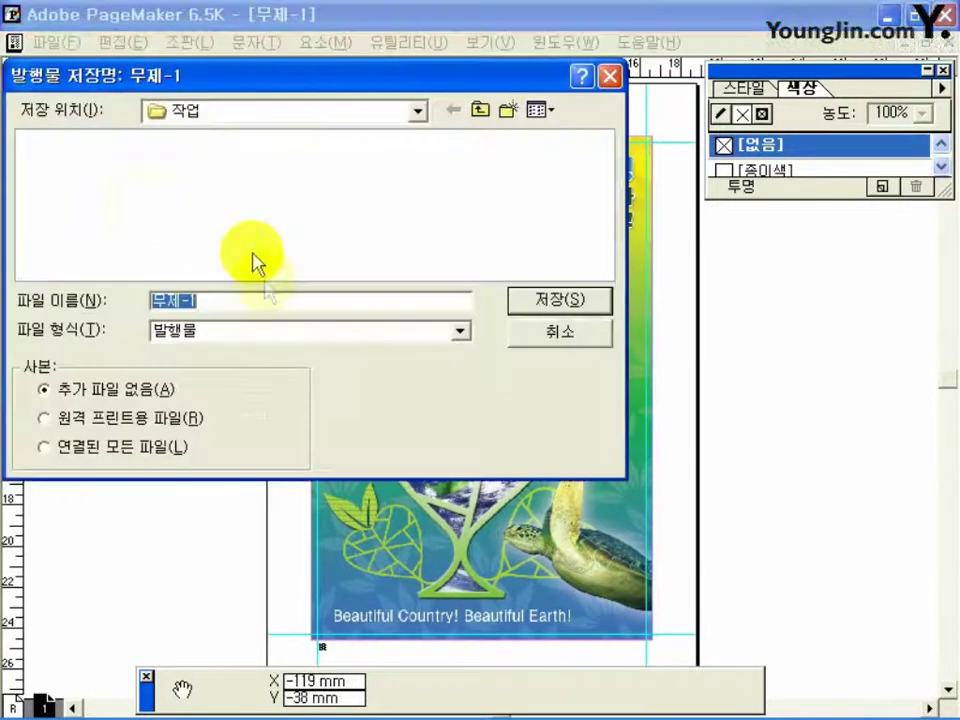
pyautogui.write('014')
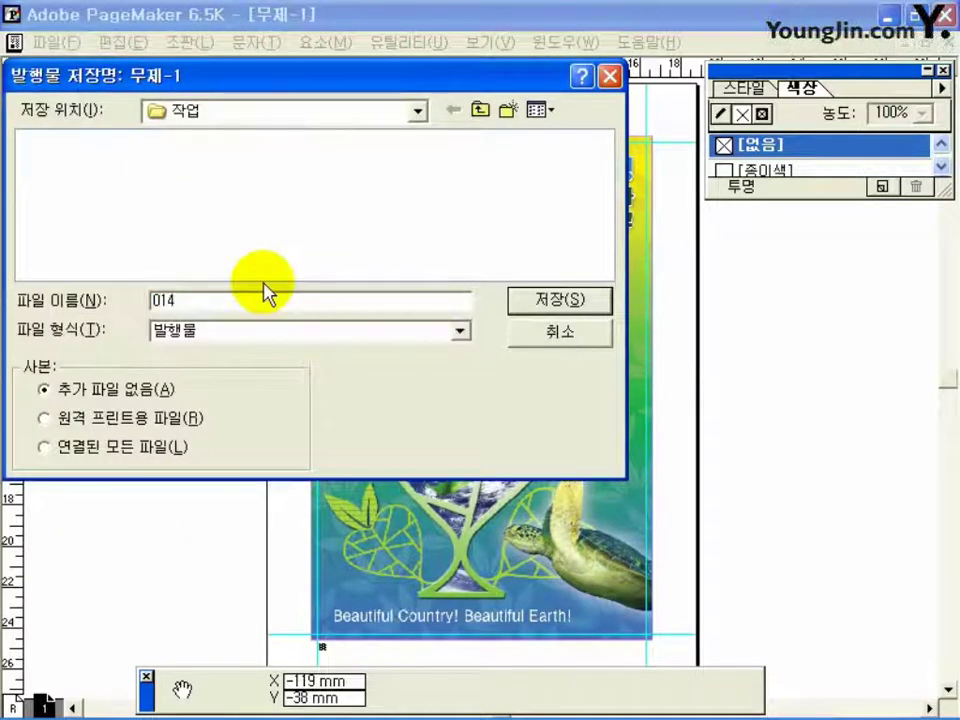
pyautogui.press('BackSpace')
pyautogui.press('Return')
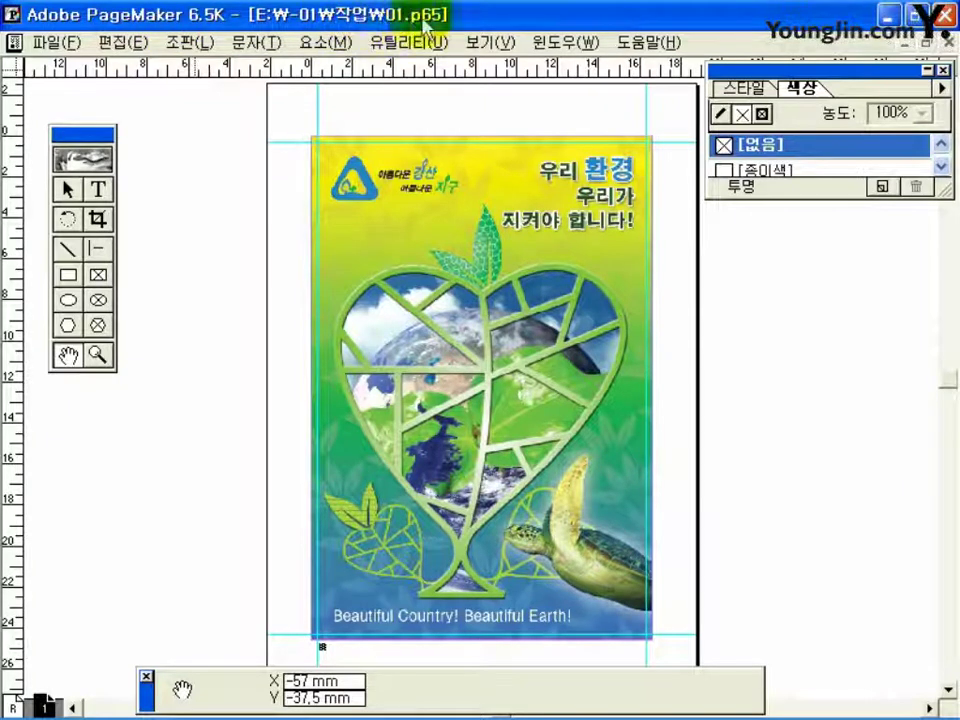
pyautogui.click(58, 43)
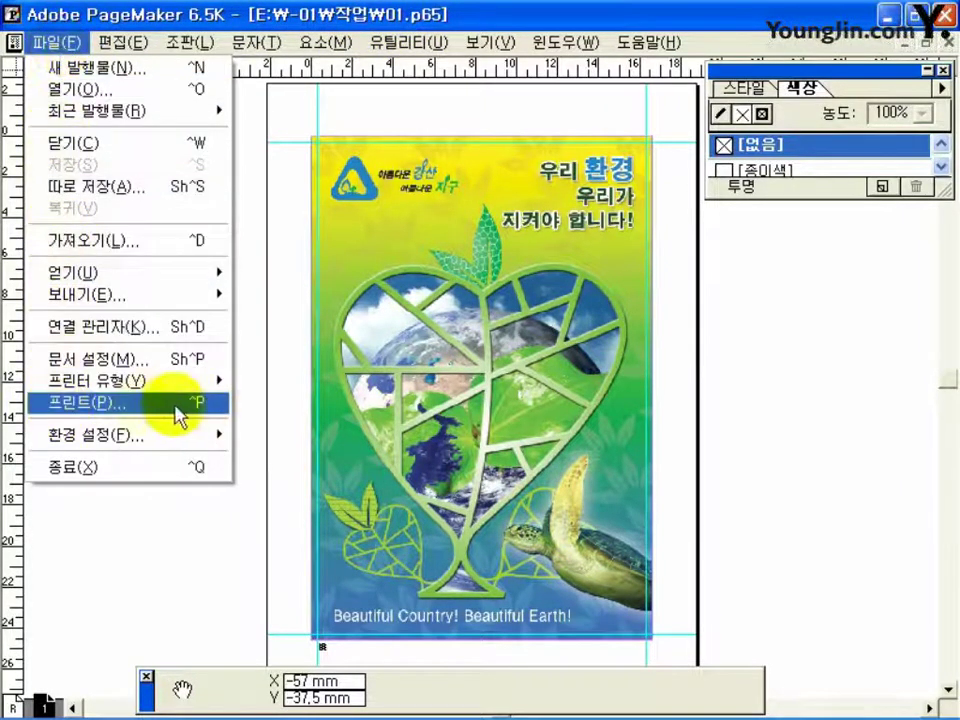
pyautogui.click(228, 533)
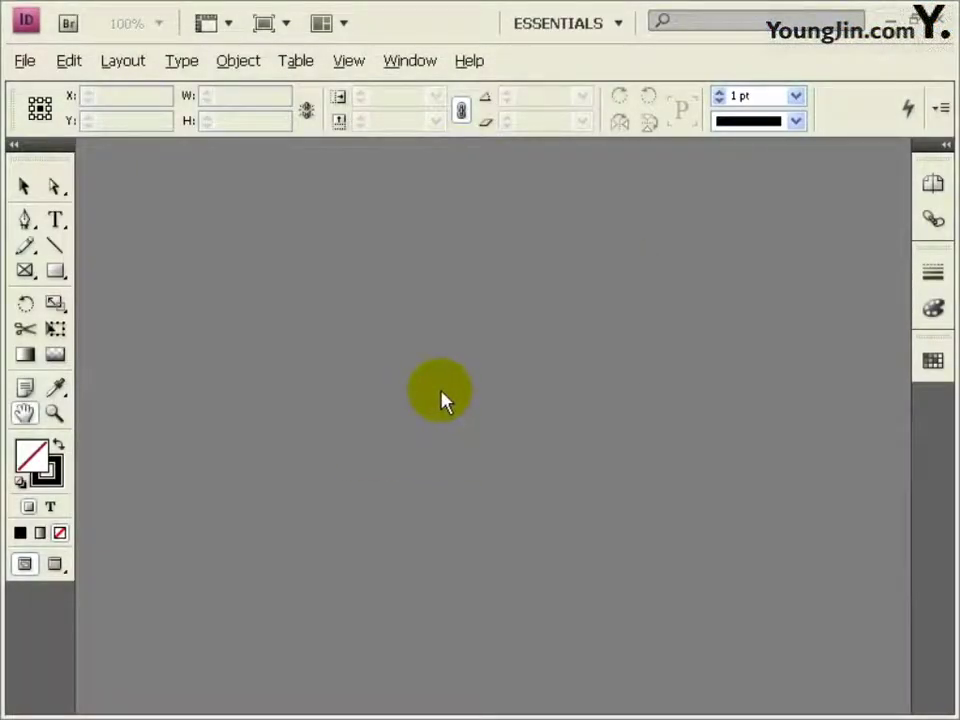
# Create a one-page A4 document without facing pages, with top and bottom margins of 25.5 mm and left and right margins of 22 mm
pyautogui.hotkey('ctrl', 'n')
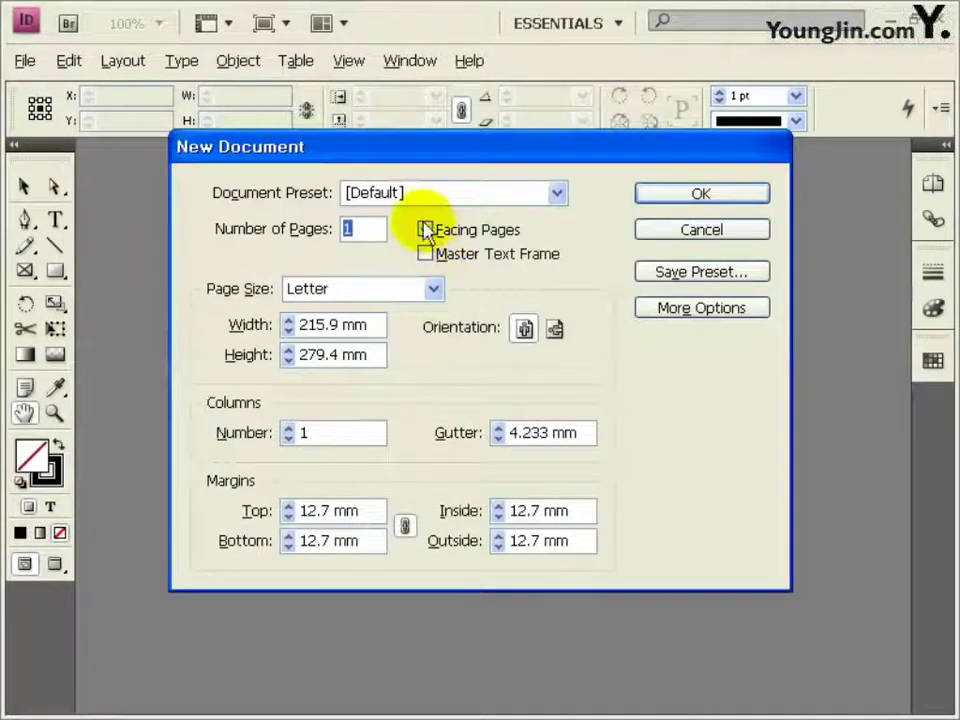
pyautogui.click(426, 230)
pyautogui.click(426, 230)
pyautogui.click(432, 289)
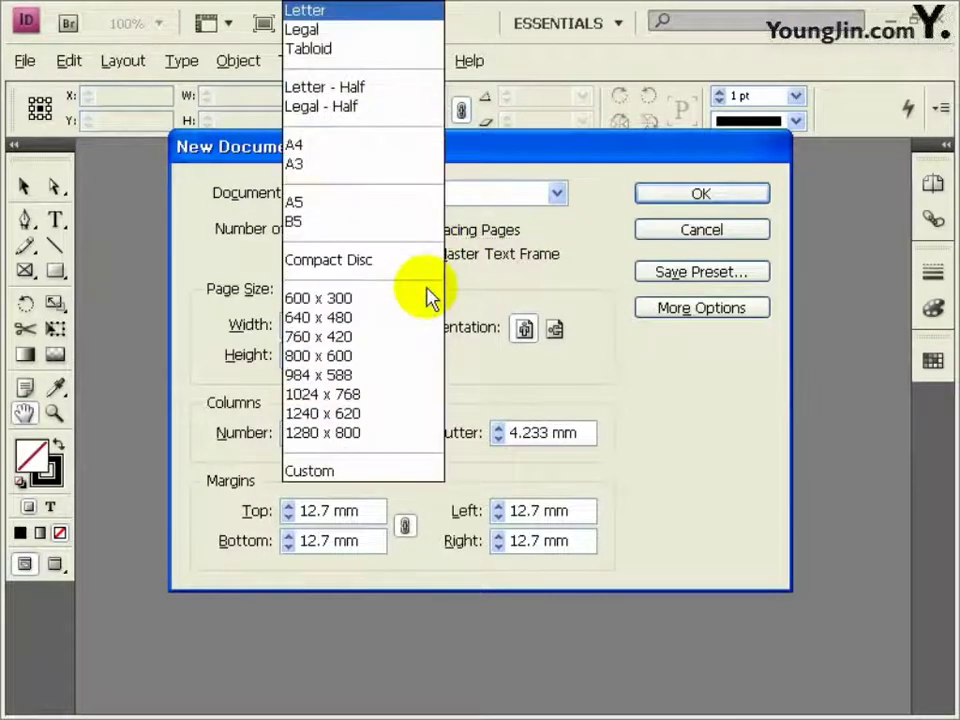
pyautogui.click(326, 146)
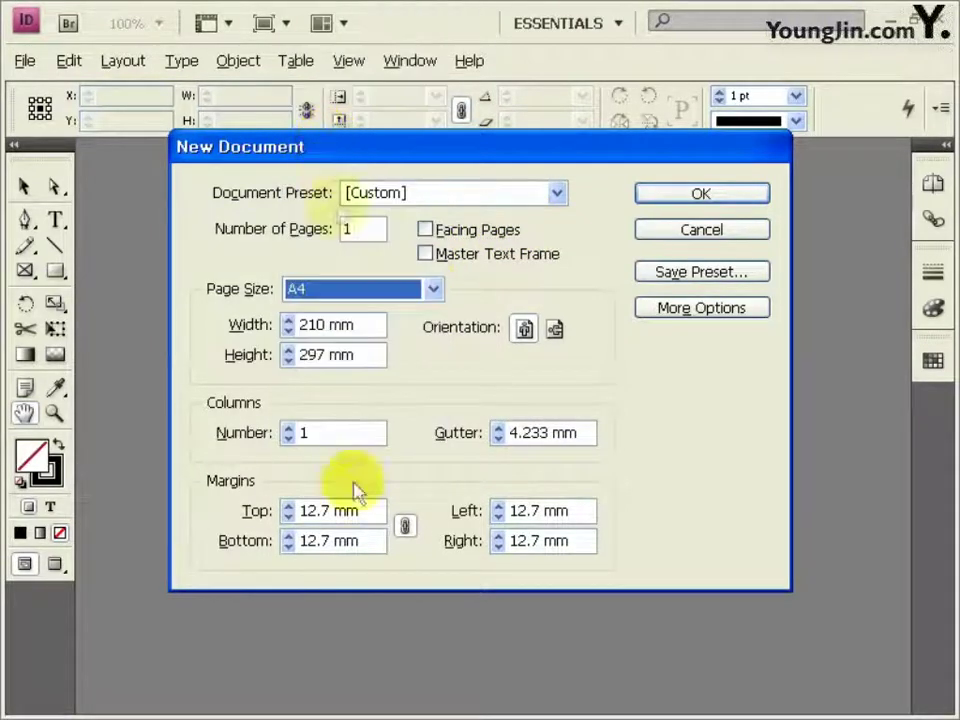
pyautogui.moveTo(360, 518); pyautogui.dragTo(295, 512)
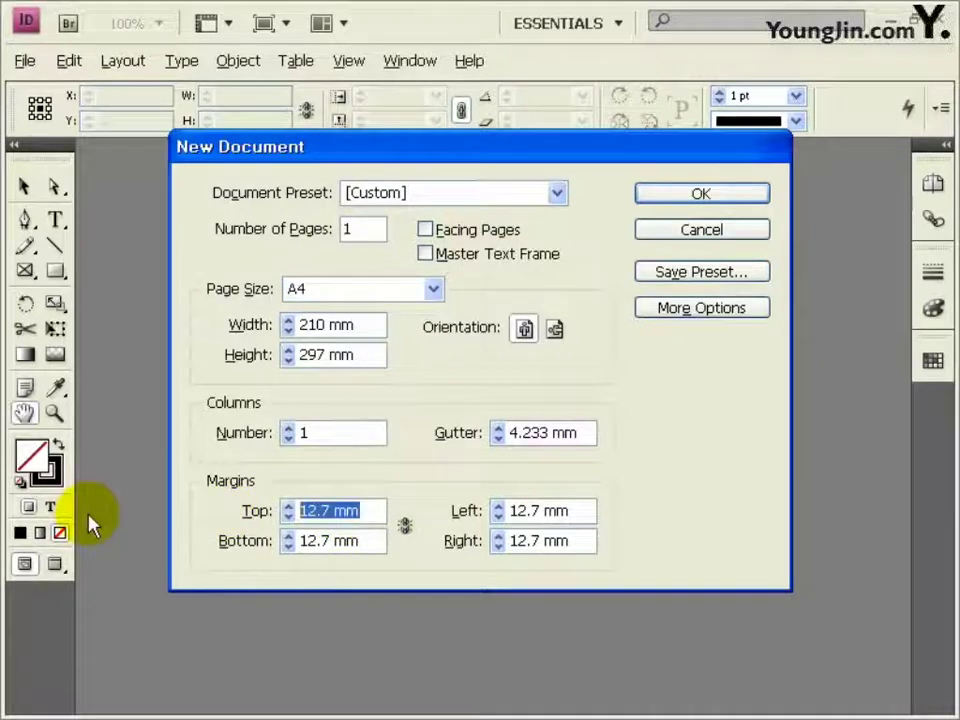
pyautogui.write('25')
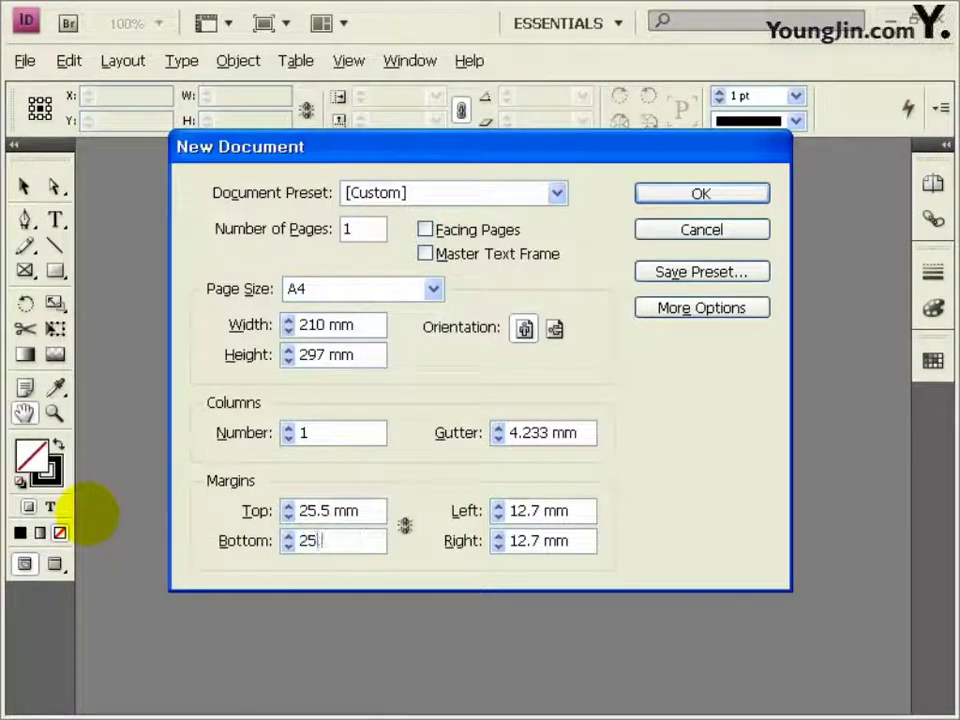
pyautogui.write('22')
pyautogui.press('Tab')
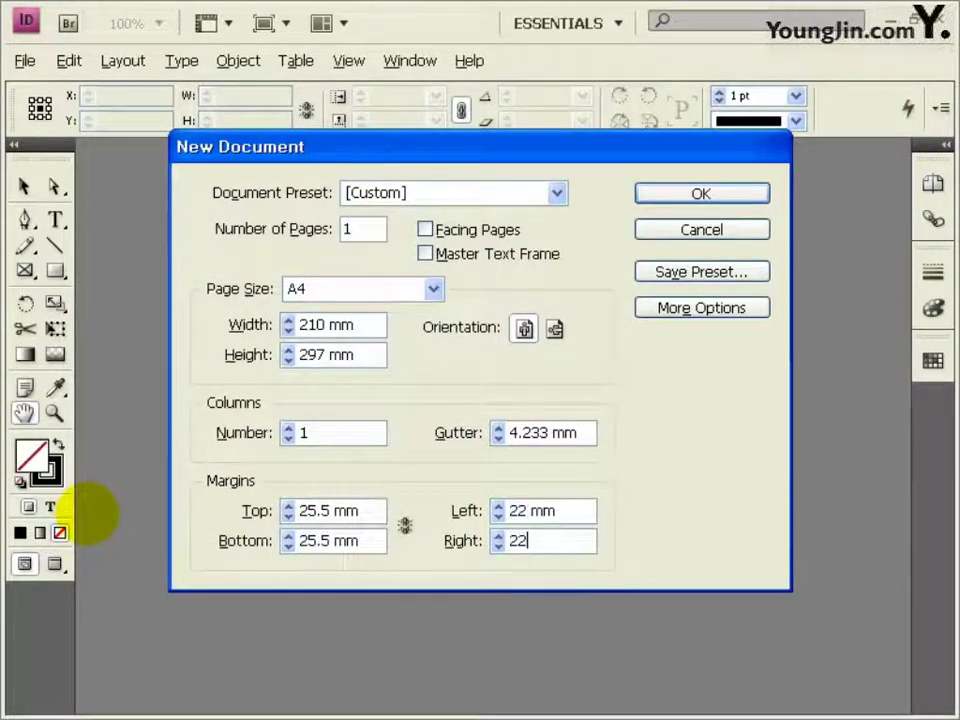
pyautogui.write('22')
pyautogui.press('Return')
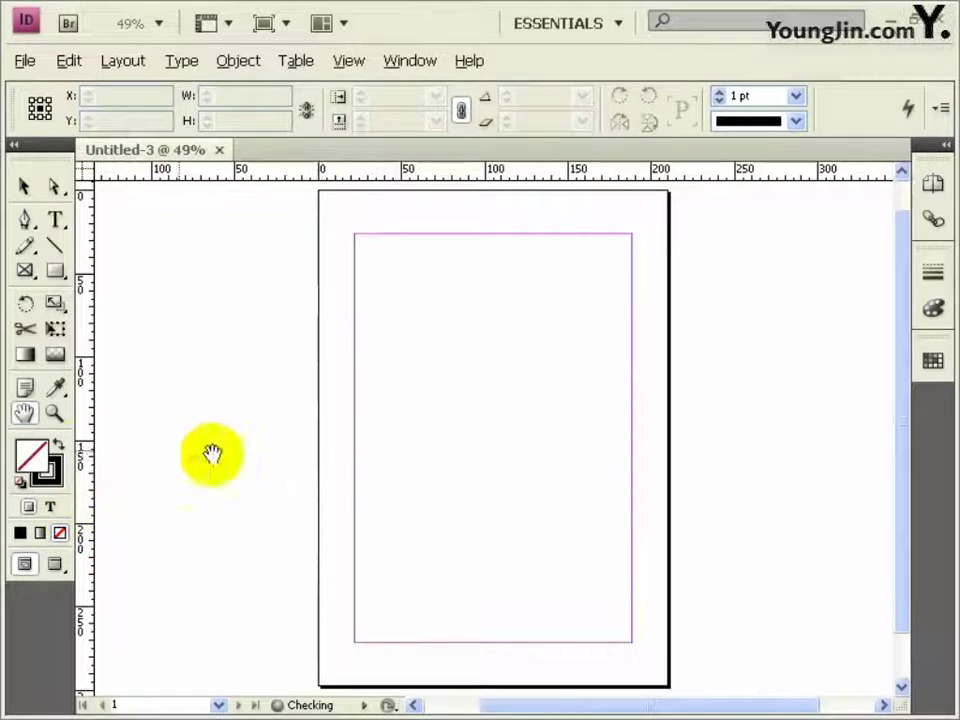
# Set the ruler zero point at the margin frame's upper-left corner
pyautogui.click(54, 413)
pyautogui.moveTo(318, 199); pyautogui.dragTo(401, 280)
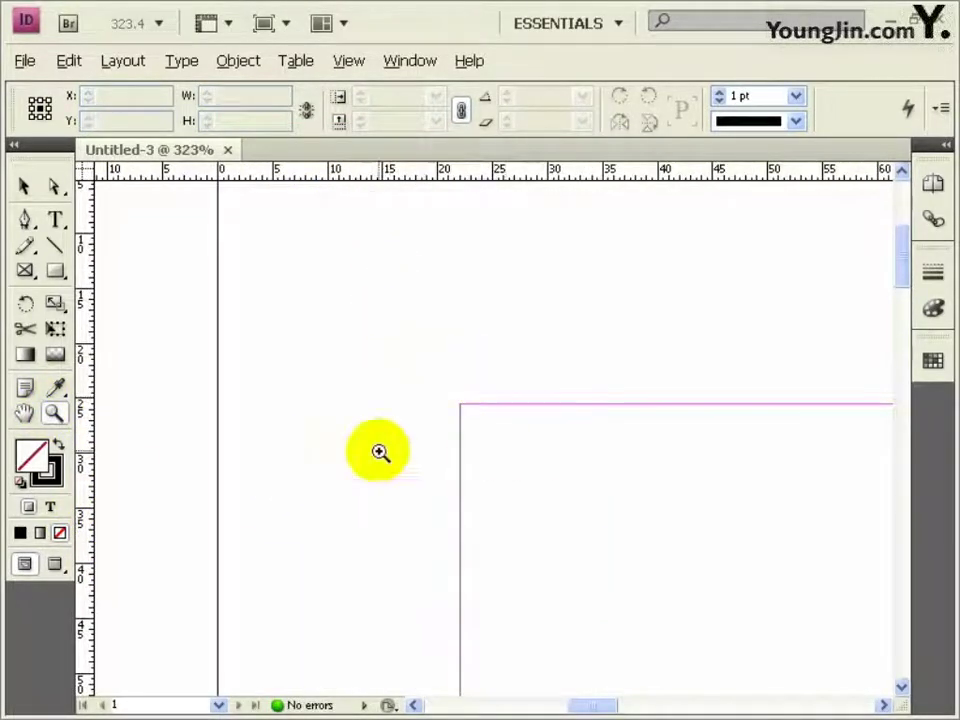
pyautogui.moveTo(88, 170); pyautogui.dragTo(461, 404)
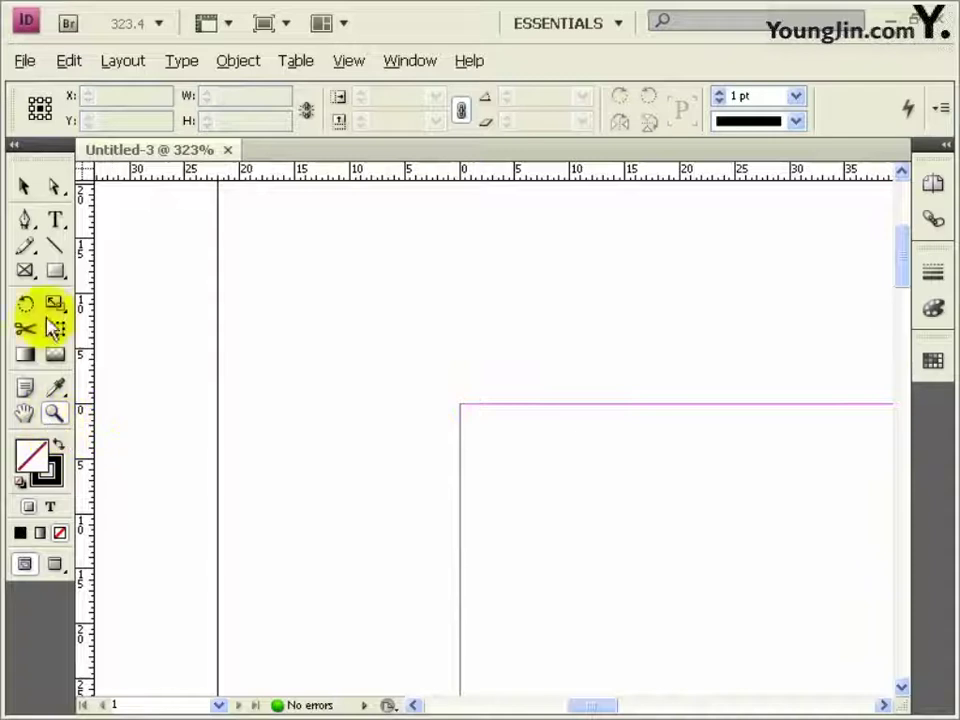
# Add guides 3 mm inside all four margins: vertical ones at 3 and 163 mm, horizontal ones at 3 and 243 mm
pyautogui.moveTo(85, 200); pyautogui.dragTo(493, 306)
pyautogui.moveTo(460, 172); pyautogui.dragTo(466, 438)
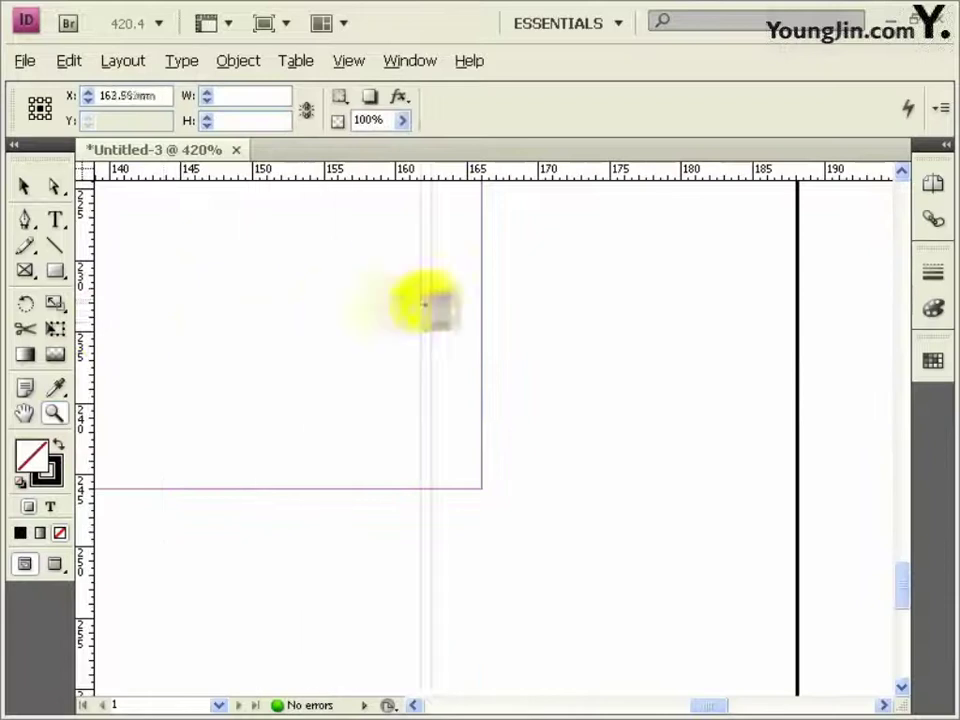
pyautogui.moveTo(424, 304); pyautogui.dragTo(439, 304)
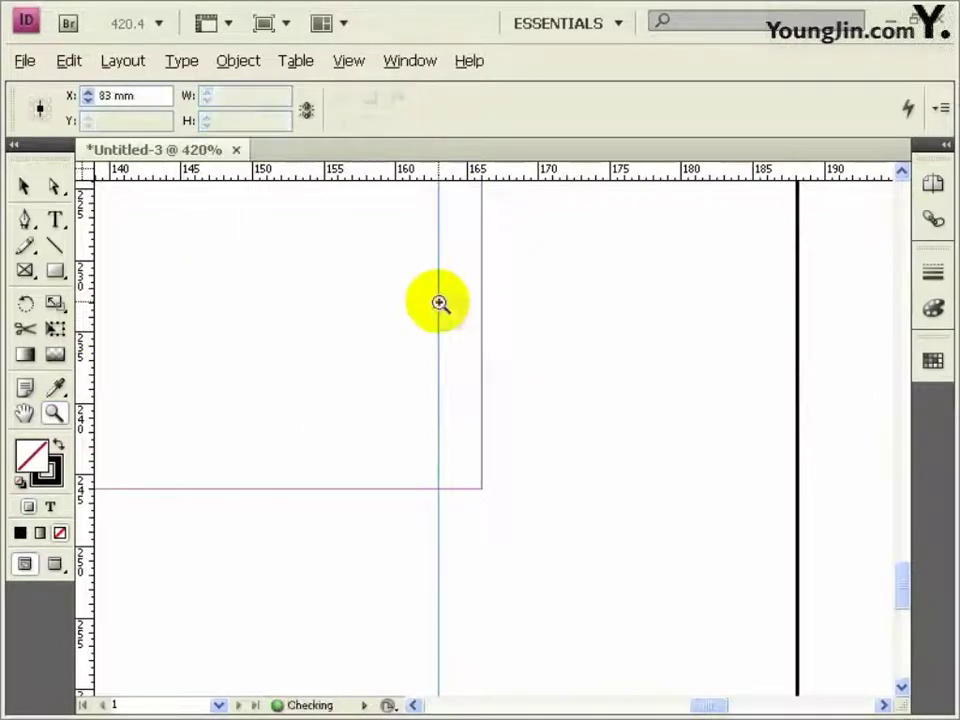
pyautogui.moveTo(439, 172); pyautogui.dragTo(413, 449)
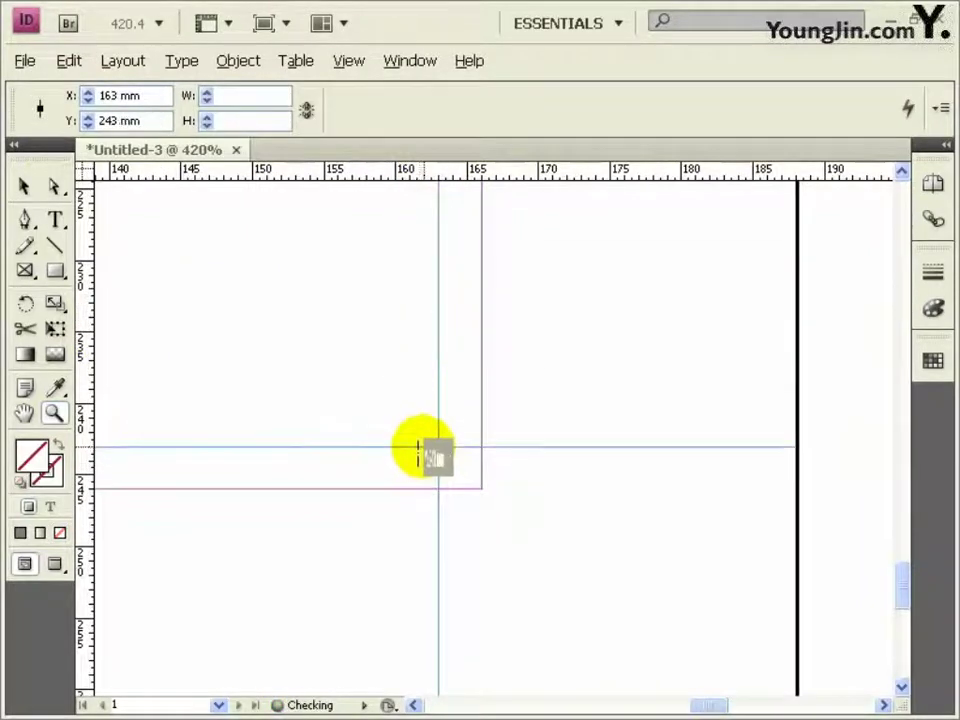
pyautogui.doubleClick(28, 412)
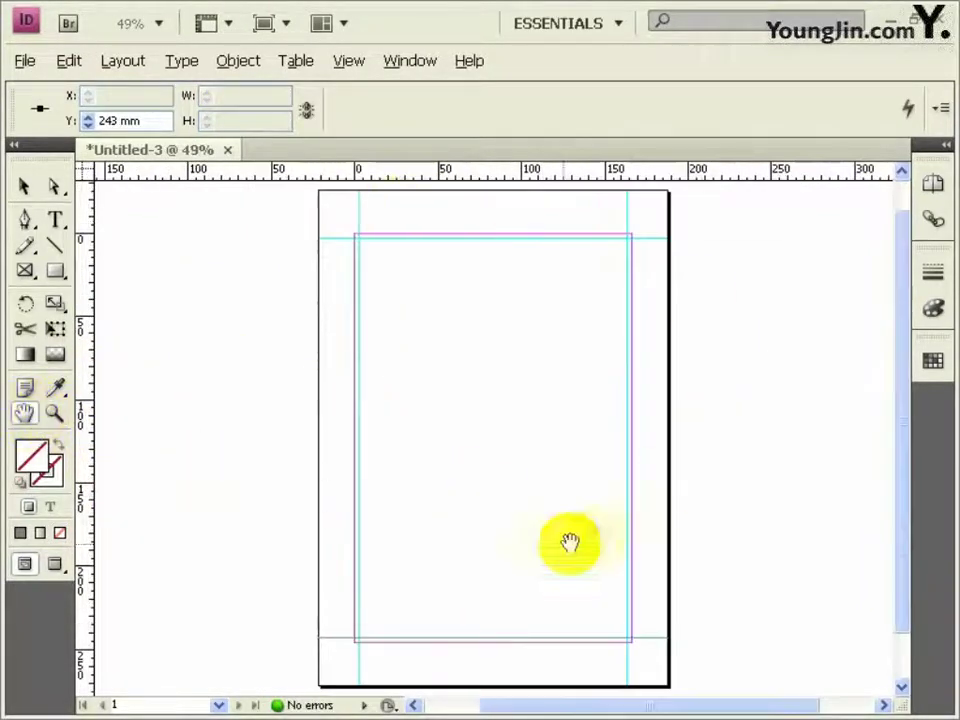
# Draw a 5 mm vertical crop mark along the left guide, just above the margin frame's upper-left corner
pyautogui.press('z')
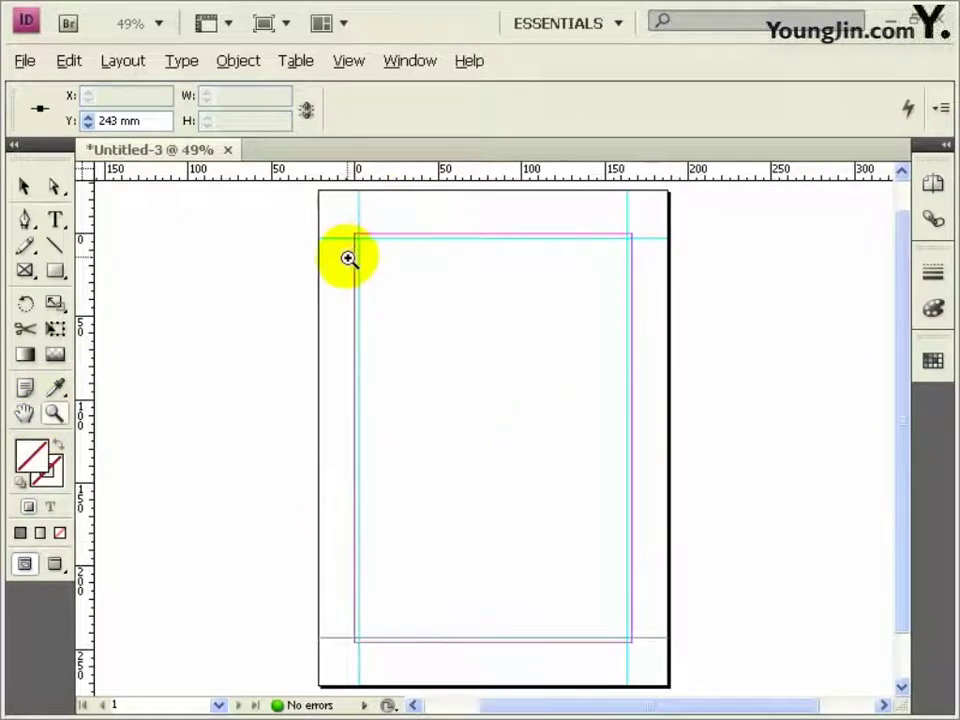
pyautogui.moveTo(314, 200); pyautogui.dragTo(402, 285)
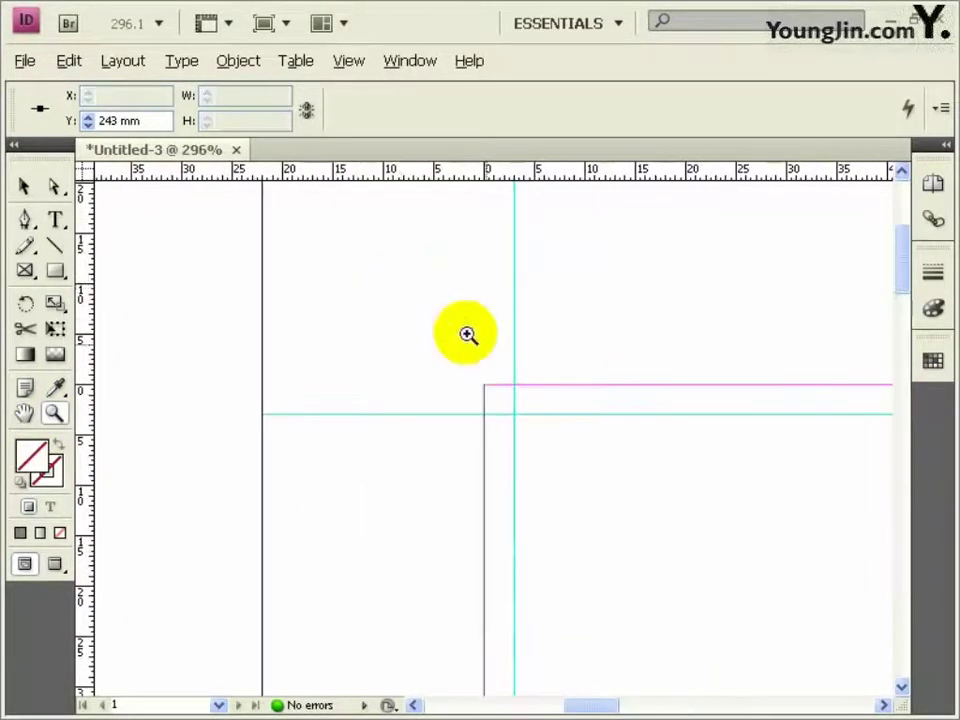
pyautogui.click(57, 246)
pyautogui.moveTo(512, 387)
pyautogui.mouseDown()
pyautogui.moveTo(516, 268)
pyautogui.moveTo(527, 314)
pyautogui.moveTo(516, 340)
pyautogui.moveTo(514, 328)
pyautogui.mouseUp()
pyautogui.tripleClick(268, 96)
pyautogui.write('5')
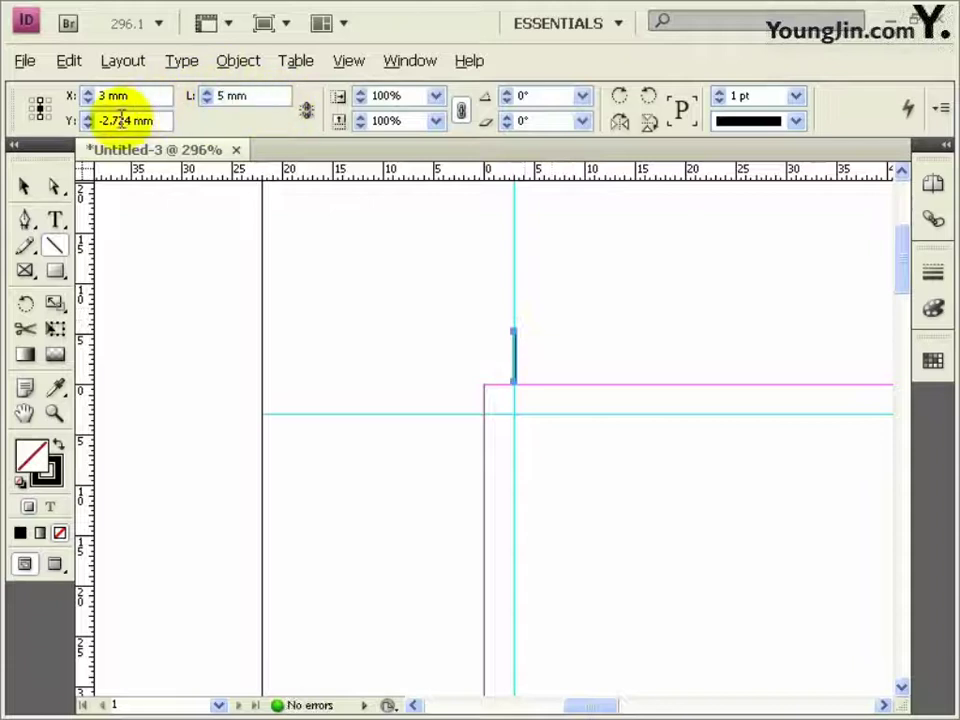
pyautogui.hotkey('ctrl', 'z')
pyautogui.hotkey('ctrl', 'shift', 'a')
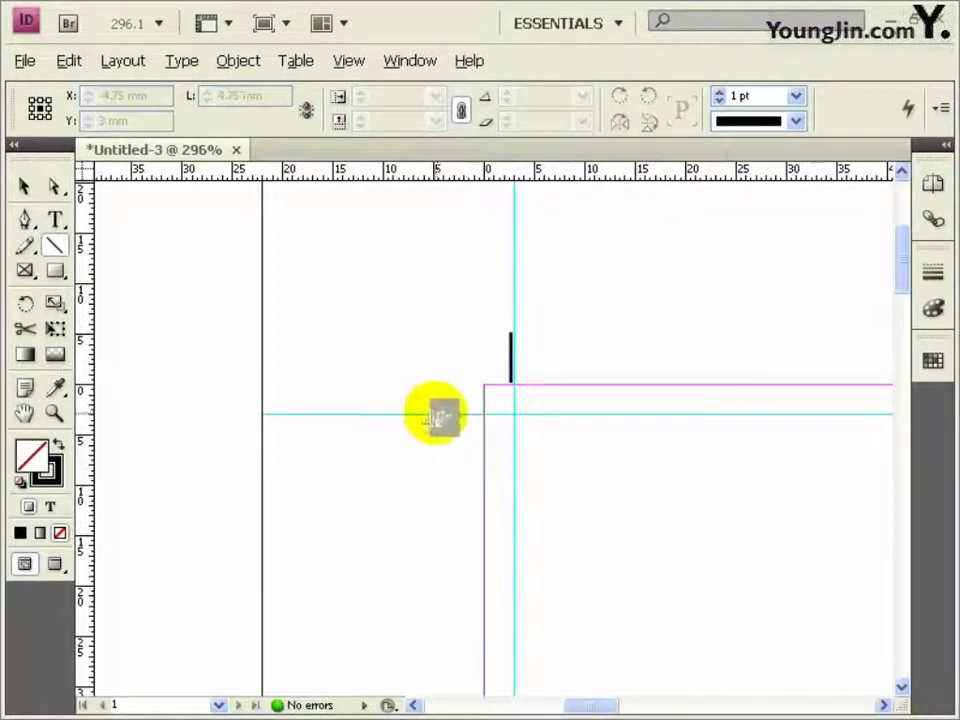
# Draw a 5 mm horizontal crop mark beside the upper-left margin corner and align both crop marks with the 3 mm guides
pyautogui.moveTo(423, 413); pyautogui.dragTo(484, 413)
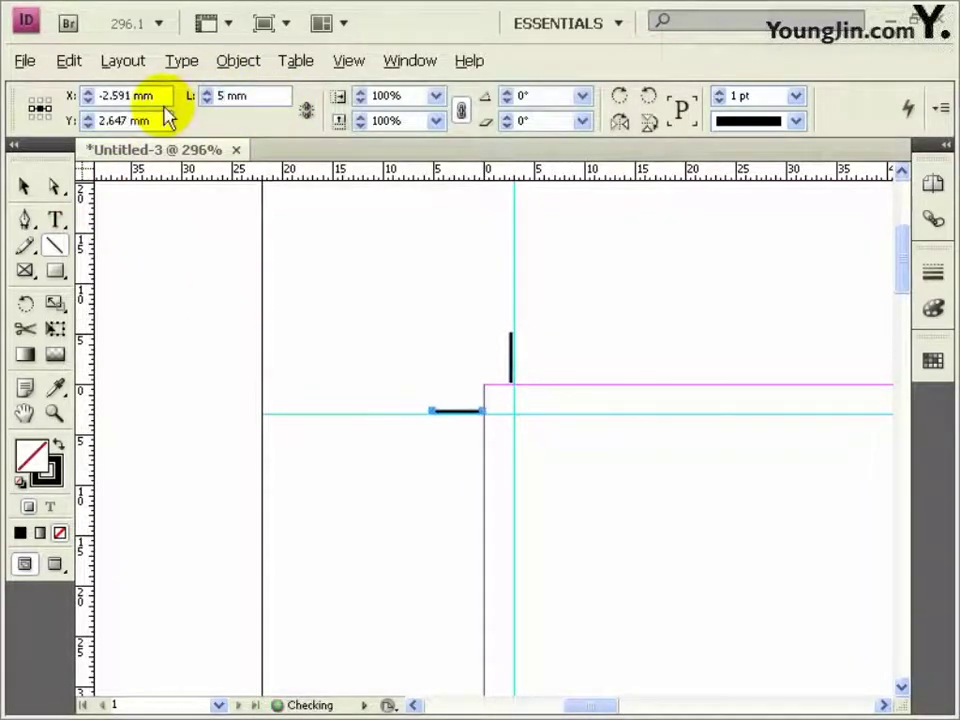
pyautogui.press('v')
pyautogui.click(514, 384)
pyautogui.hotkey('ctrl', 'shift', 'a')
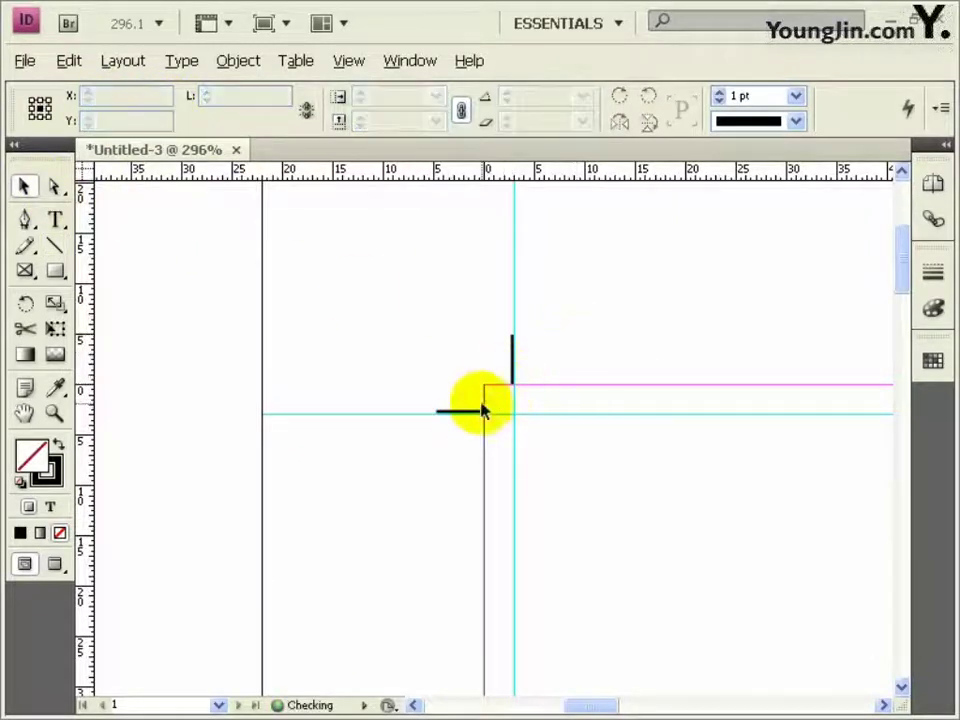
pyautogui.moveTo(478, 418); pyautogui.dragTo(470, 414)
pyautogui.click(452, 349)
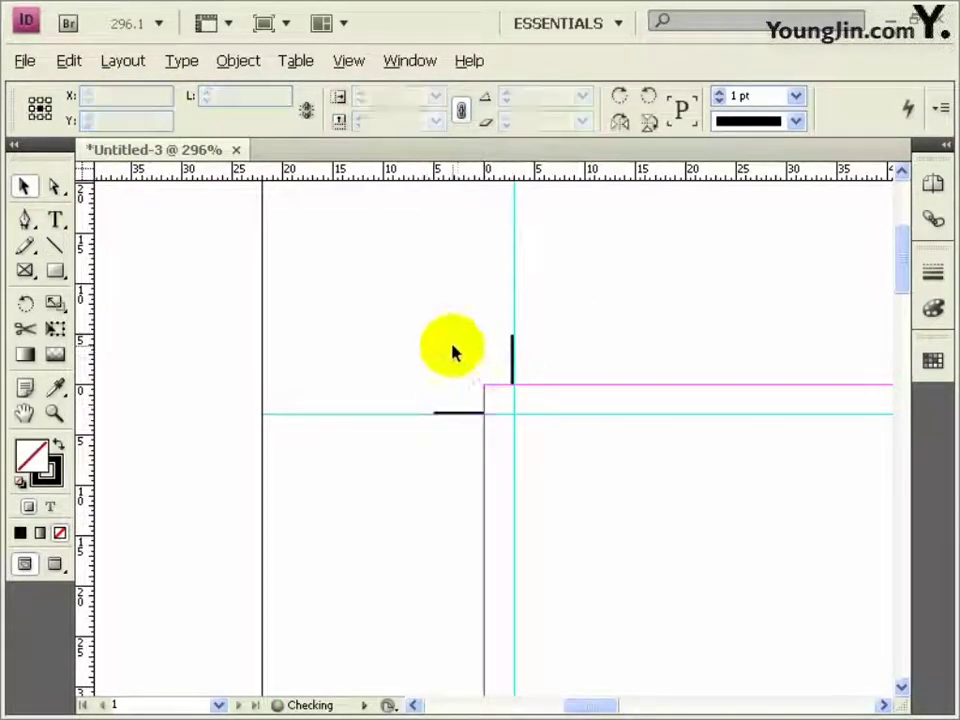
# Copy the pair of crop marks to the remaining corners of the margin frame, rotating the copies to match each corner
pyautogui.click(512, 379)
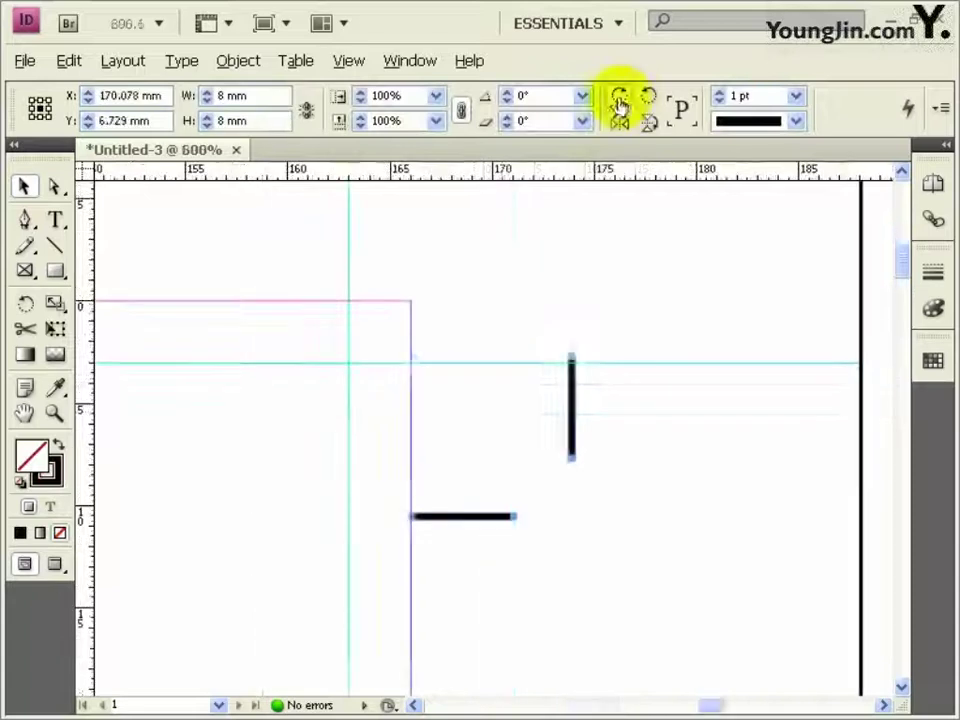
pyautogui.moveTo(570, 369); pyautogui.dragTo(491, 431)
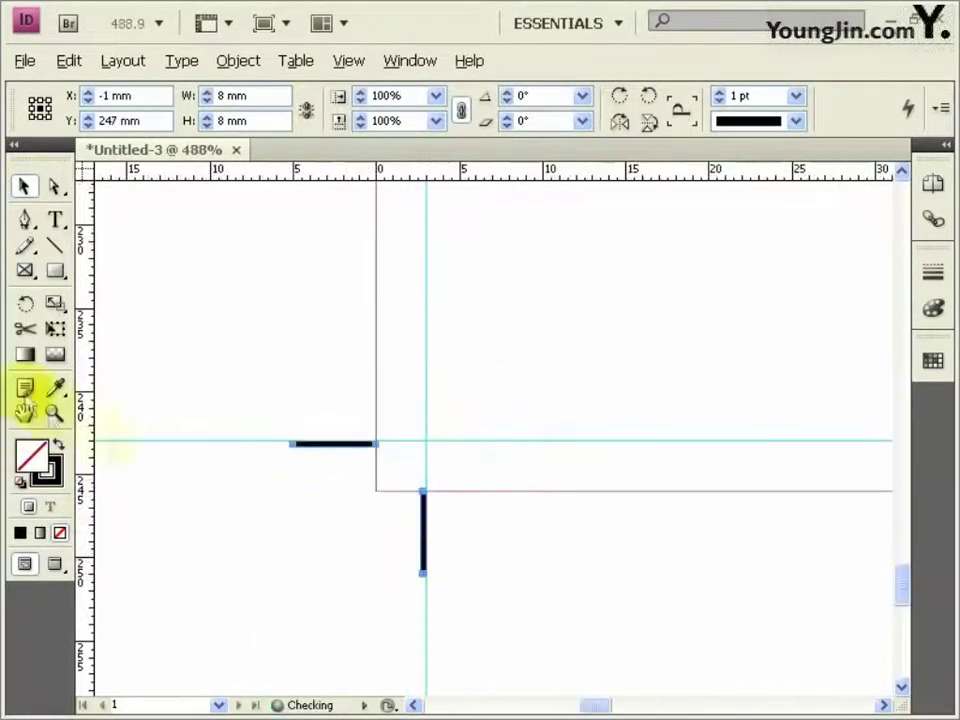
pyautogui.doubleClick(25, 413)
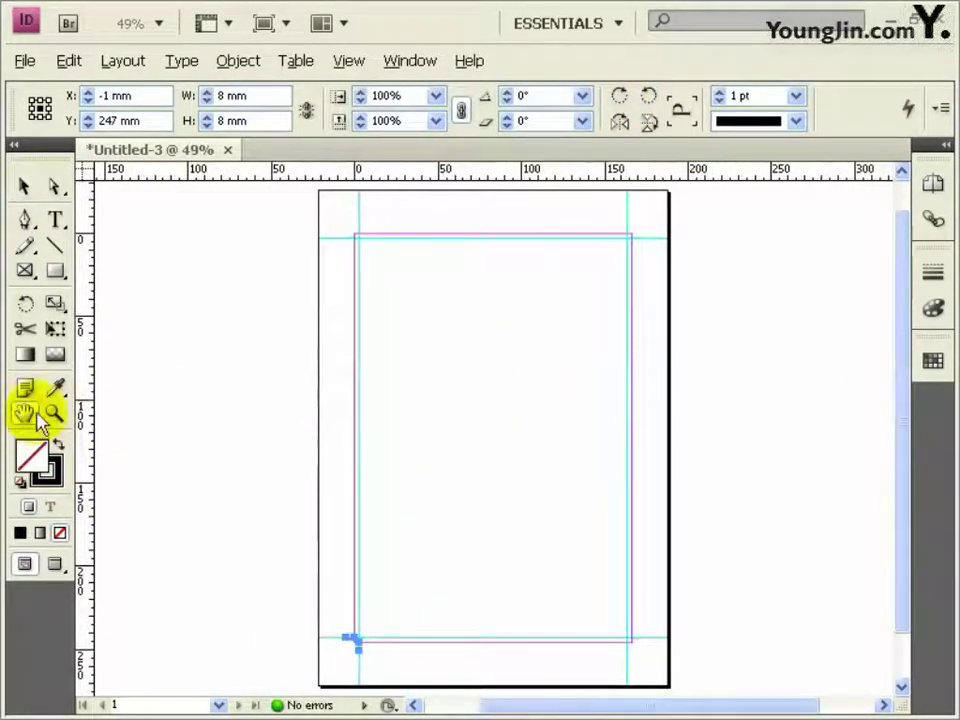
# Place the poster image 01 from the 작업 folder at the margin frame's upper-left corner and size it to 166 × 246 mm
pyautogui.hotkey('ctrl', 'd')
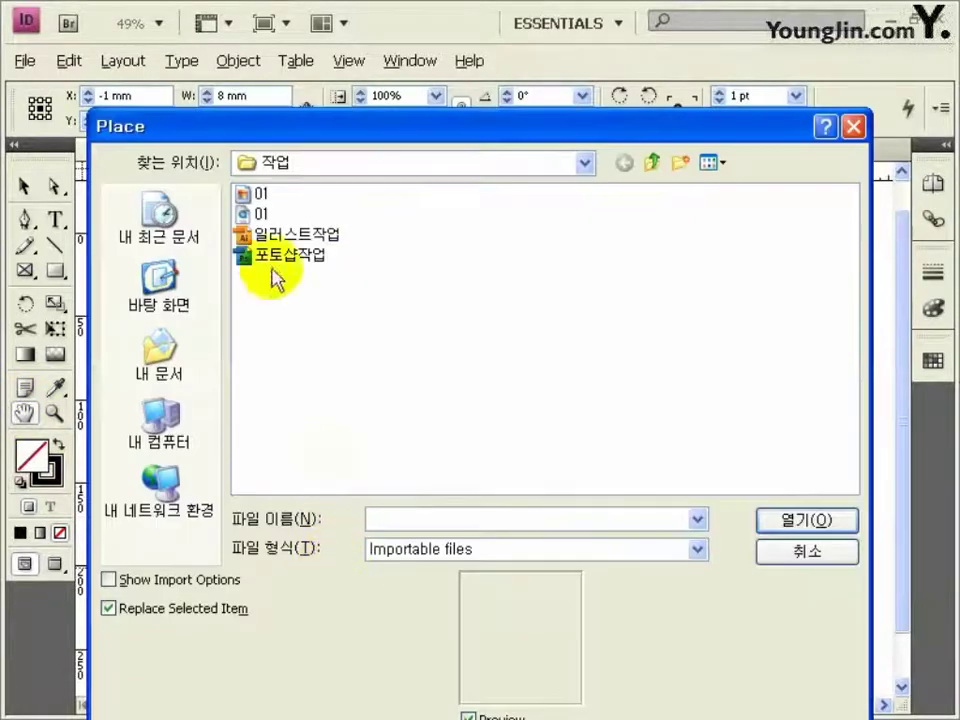
pyautogui.doubleClick(258, 193)
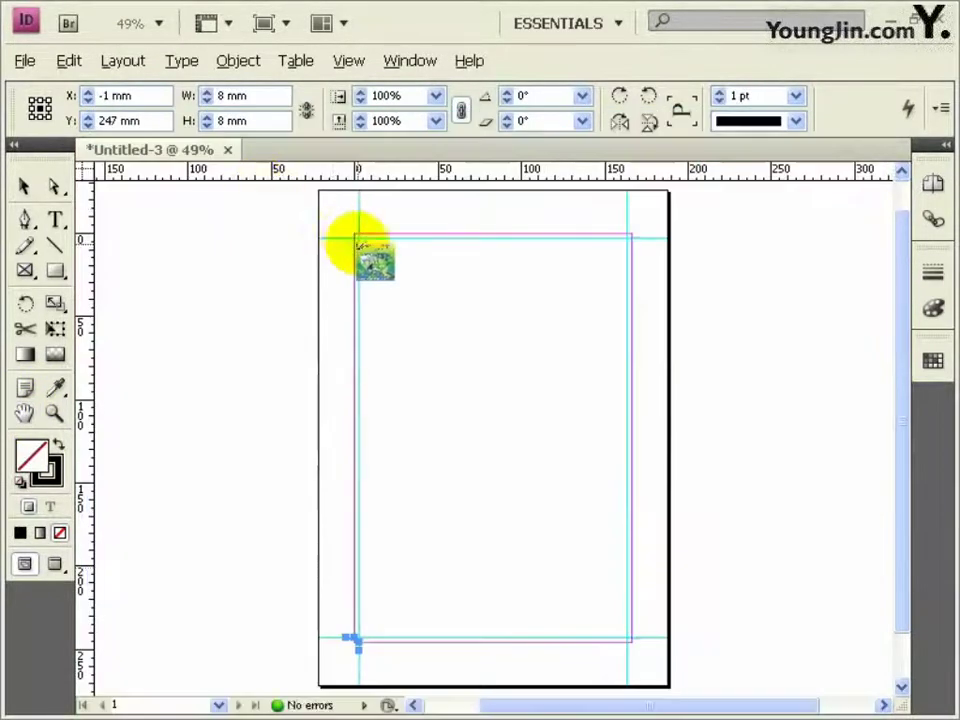
pyautogui.click(356, 236)
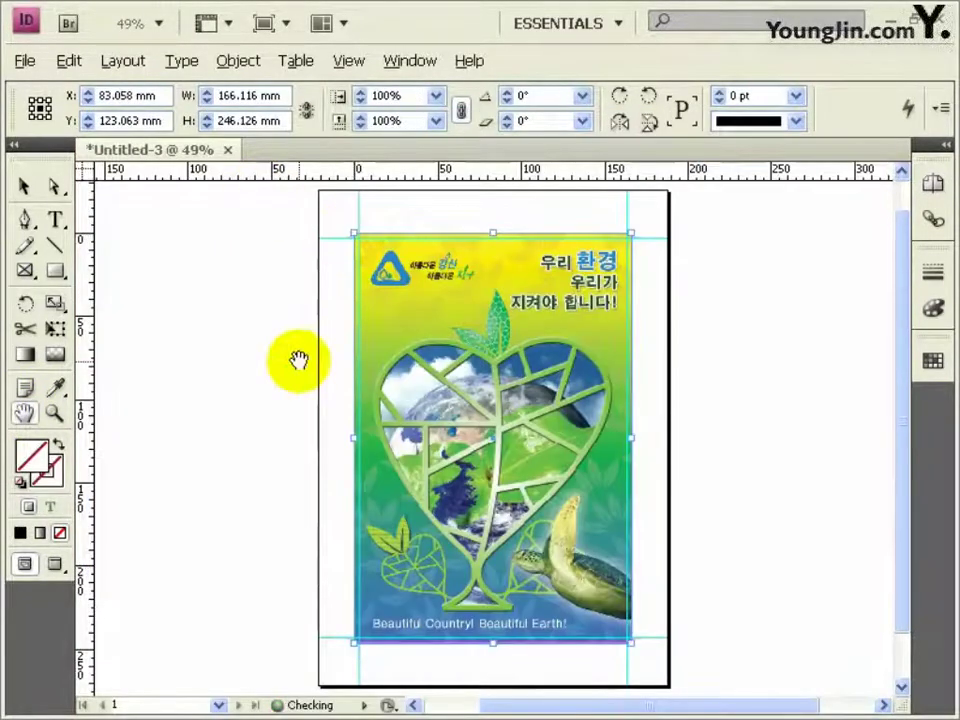
pyautogui.click(213, 97)
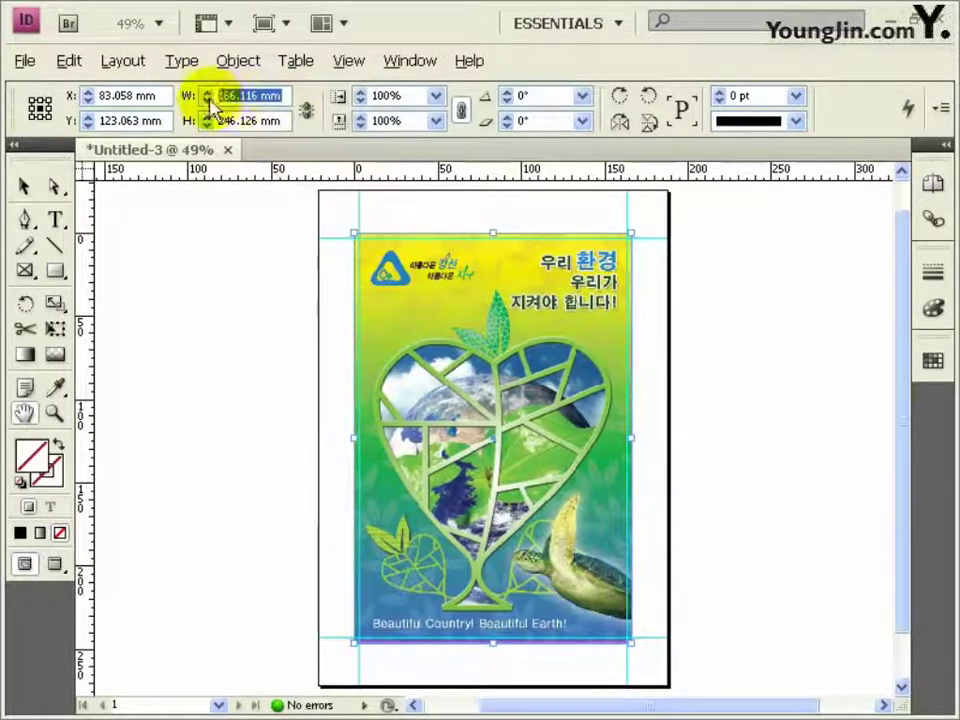
pyautogui.write('24')
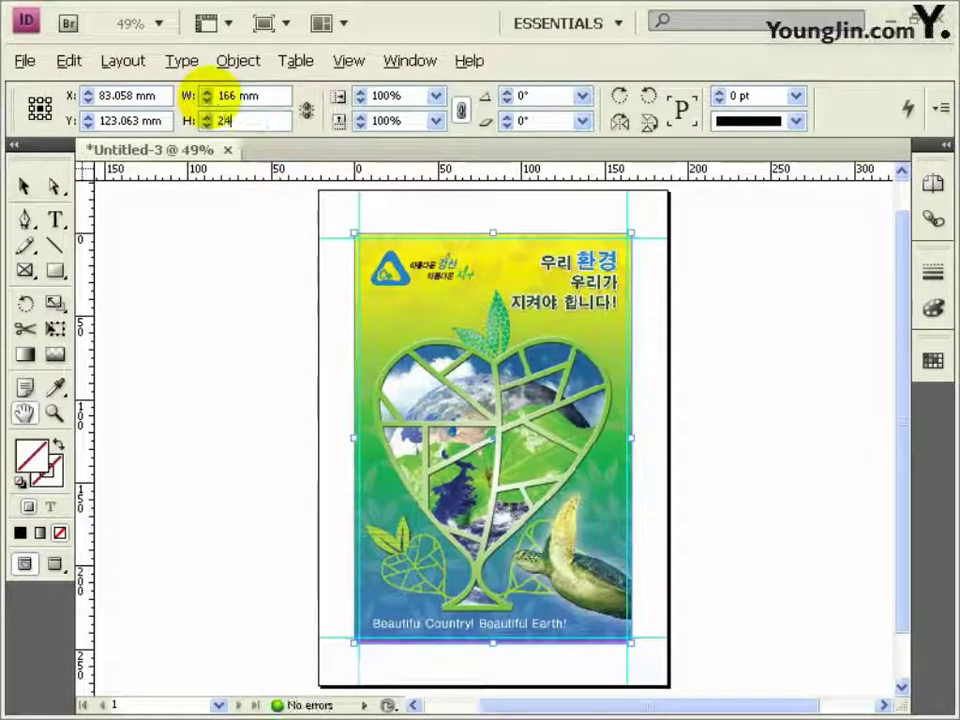
# Set the placed poster image's display performance to High Quality Display
pyautogui.rightClick(457, 406)
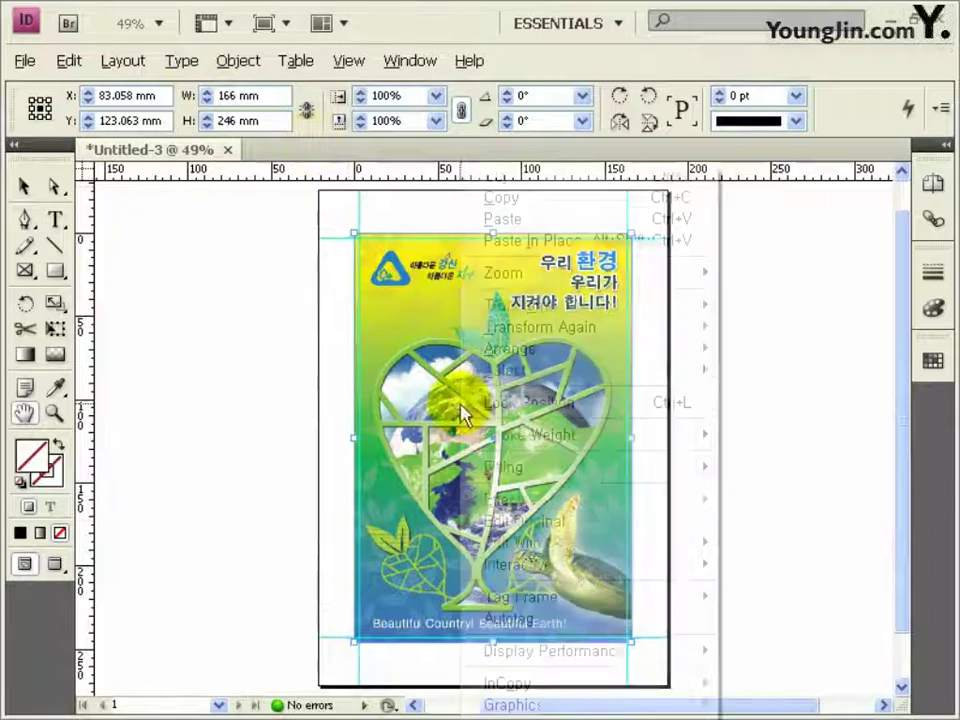
pyautogui.moveTo(650, 654)
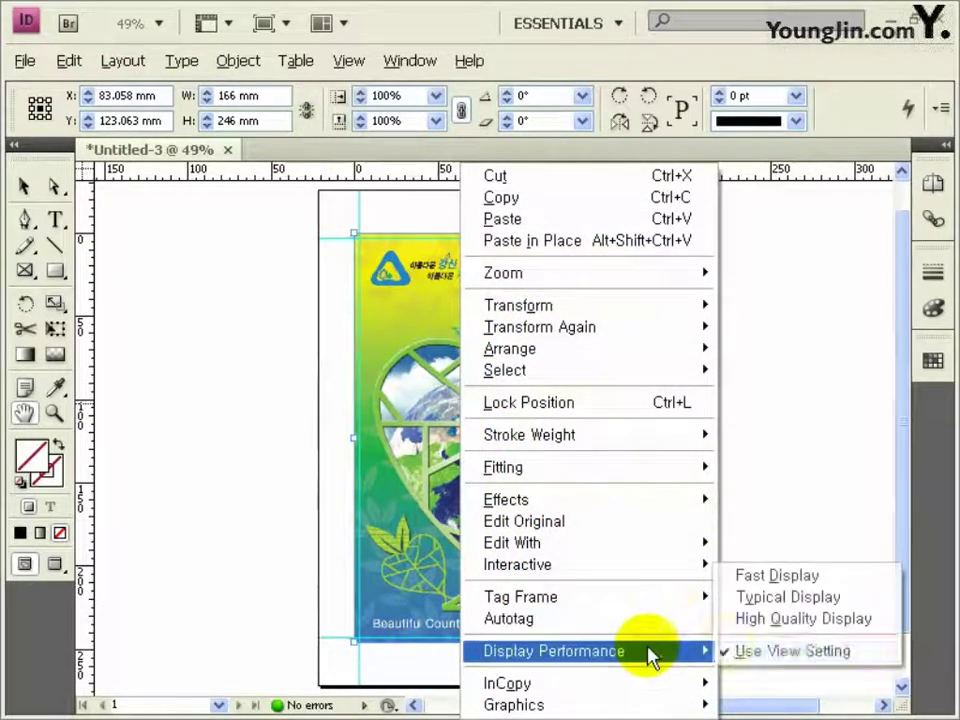
pyautogui.click(797, 621)
# Add the text 01 in 10 pt Dotum beside the vertical crop mark below the poster's lower-left corner
pyautogui.click(53, 413)
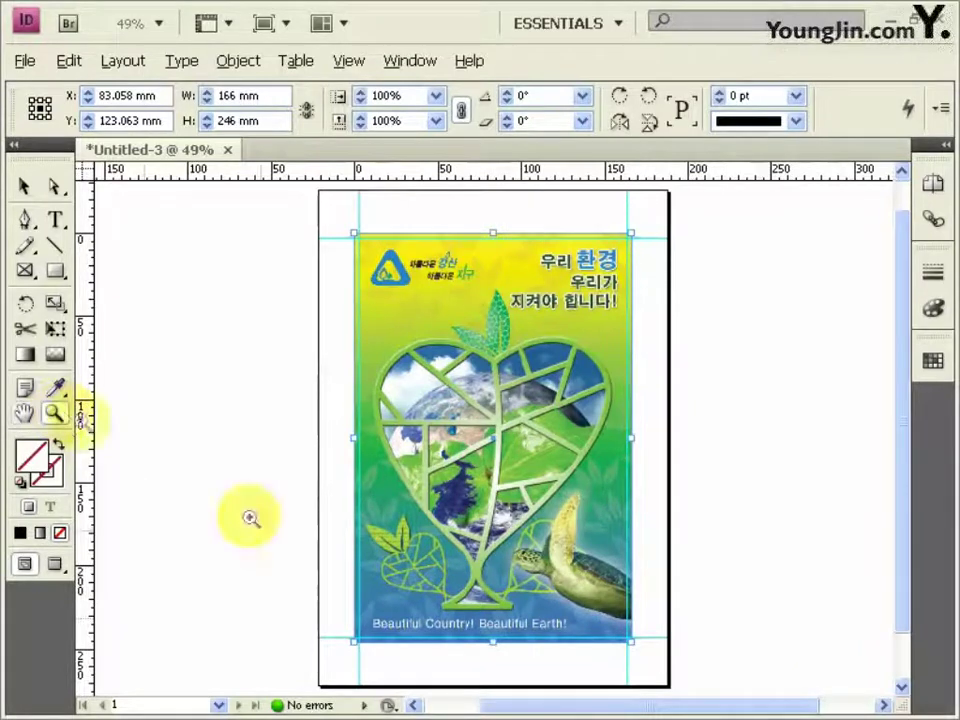
pyautogui.moveTo(349, 632); pyautogui.dragTo(418, 684)
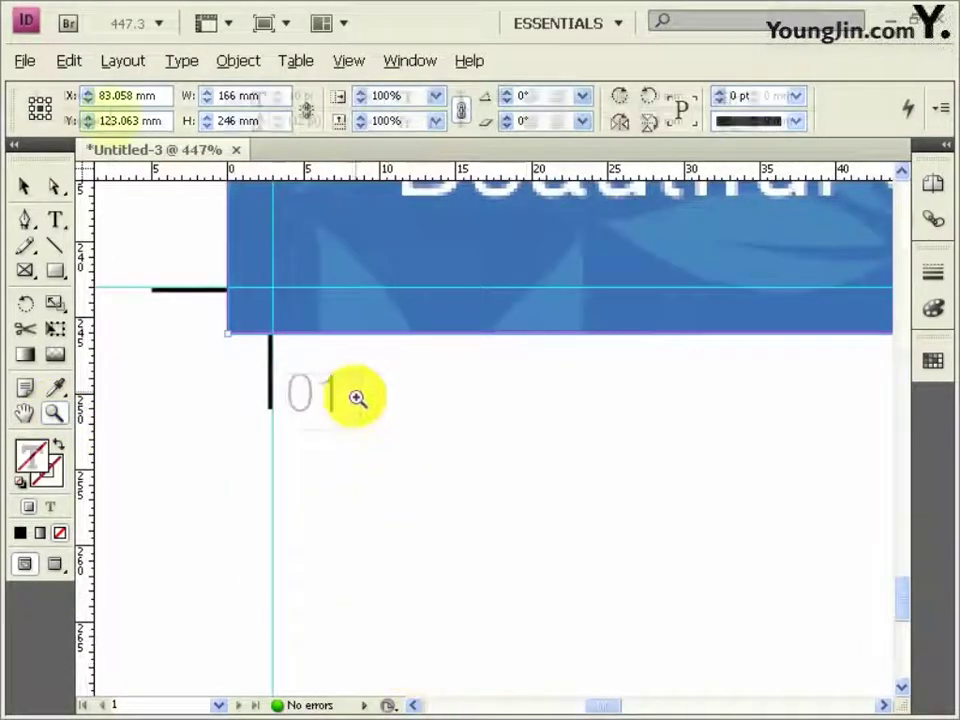
pyautogui.press('t')
pyautogui.click(315, 395)
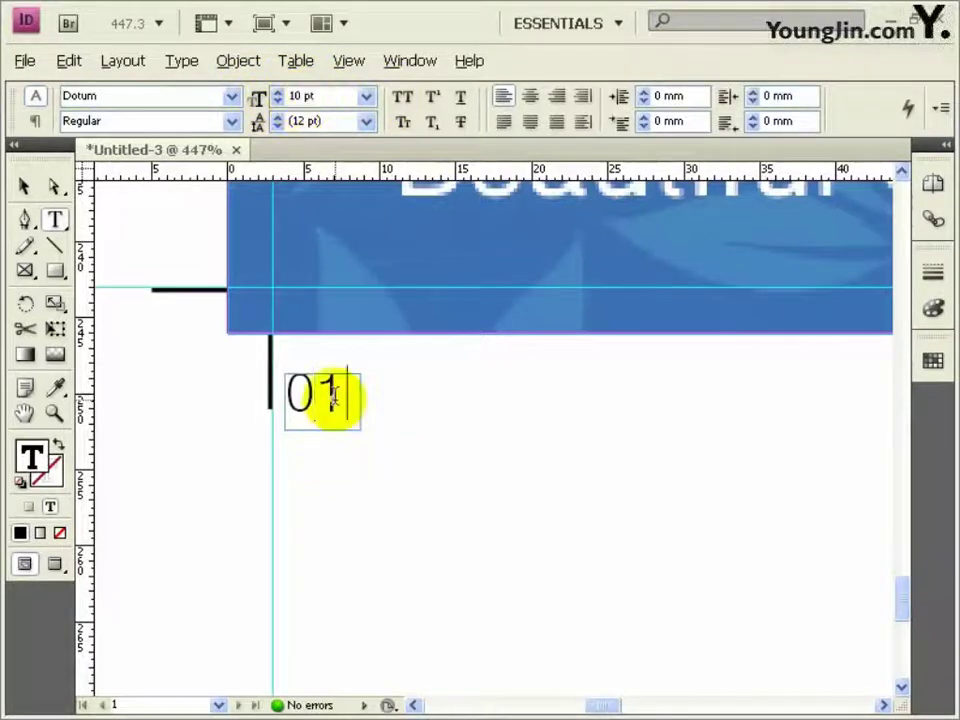
pyautogui.moveTo(332, 396); pyautogui.dragTo(141, 428)
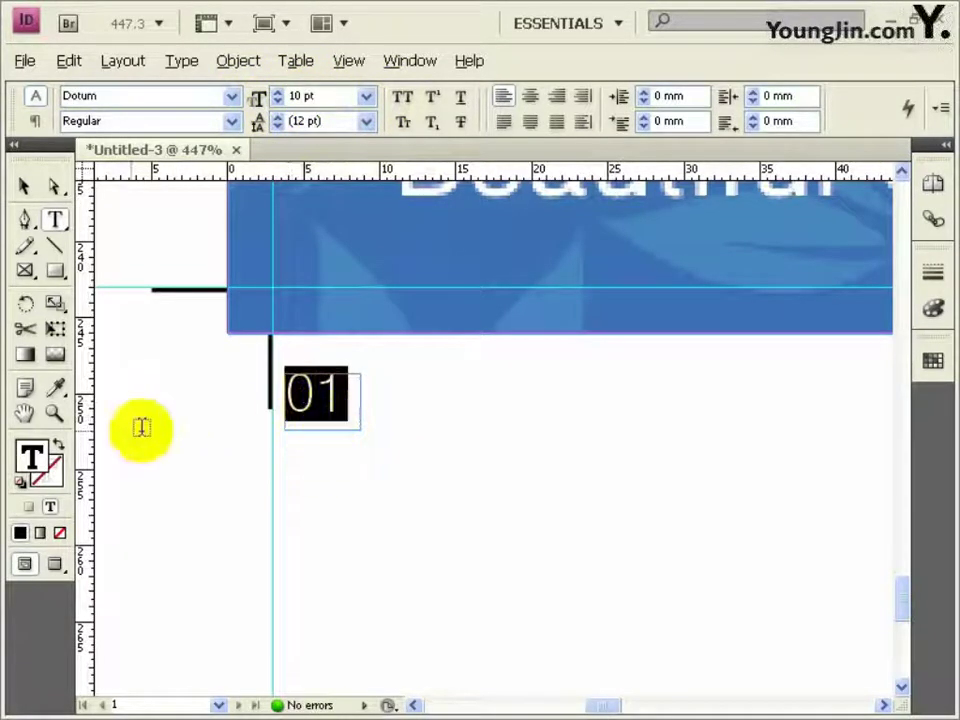
pyautogui.doubleClick(24, 413)
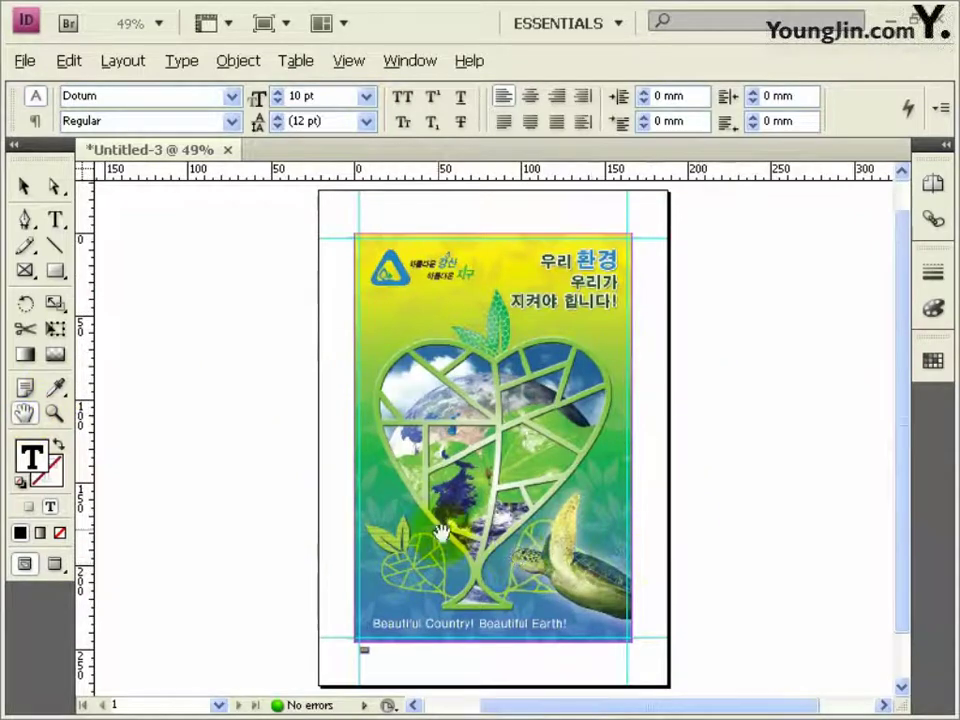
# Save the document as 01 in the 작업 folder in InDesign CS4 document format
pyautogui.hotkey('ctrl', 's')
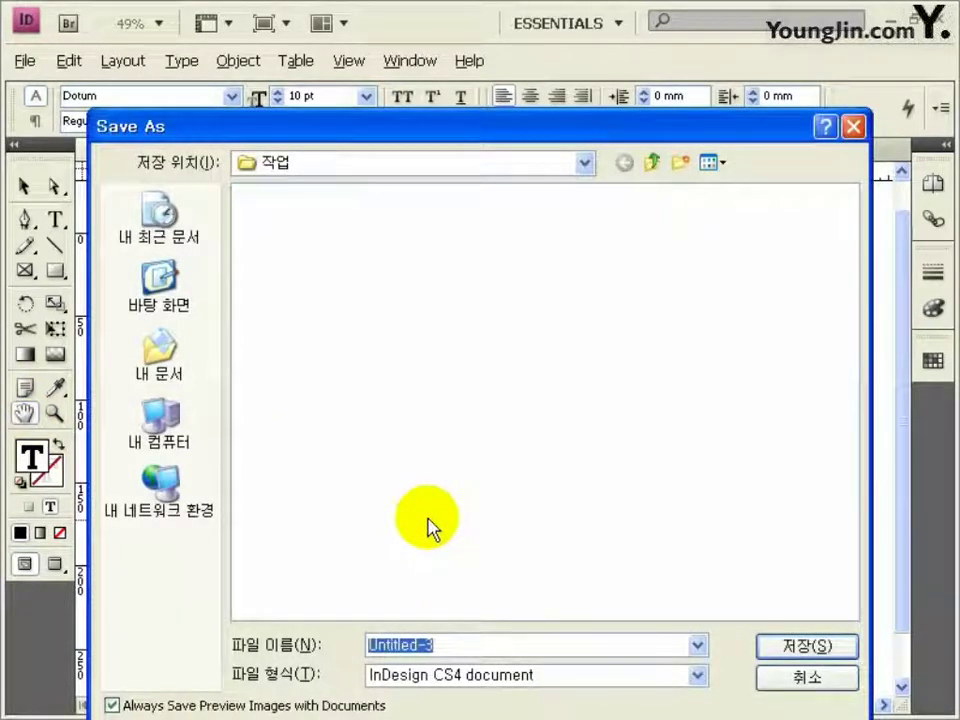
pyautogui.write('01')
pyautogui.press('Return')
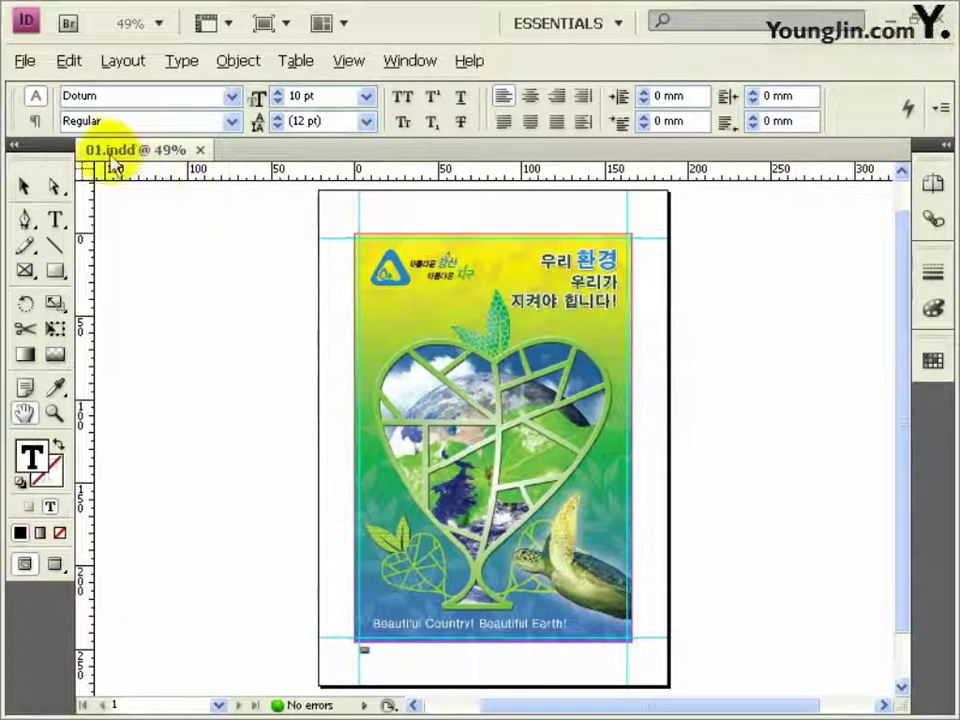
pyautogui.click(24, 60)
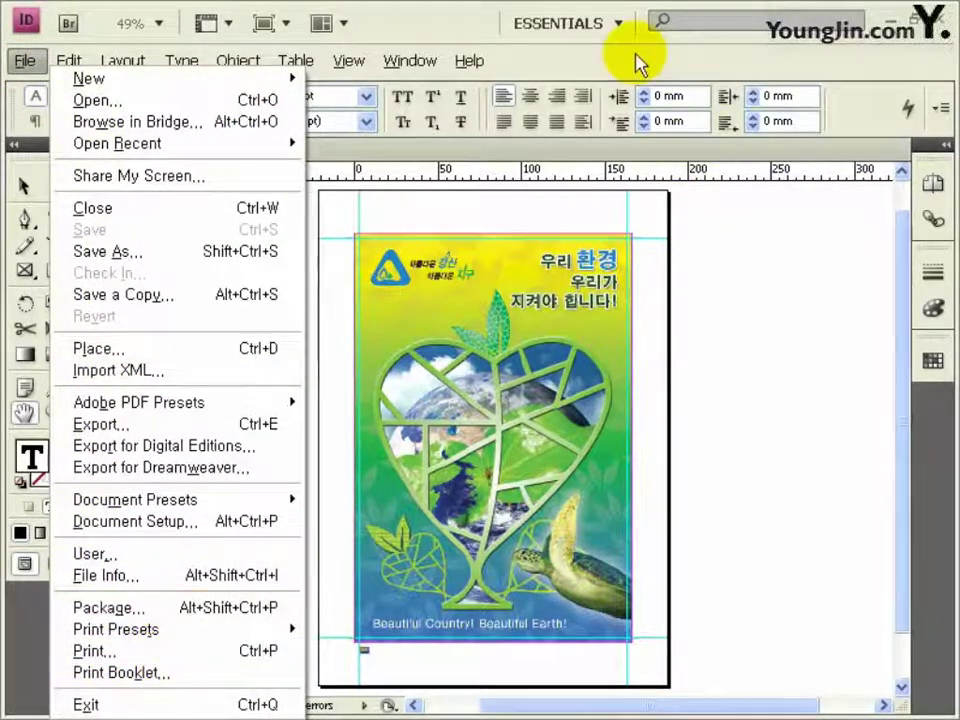
pyautogui.press('Escape')
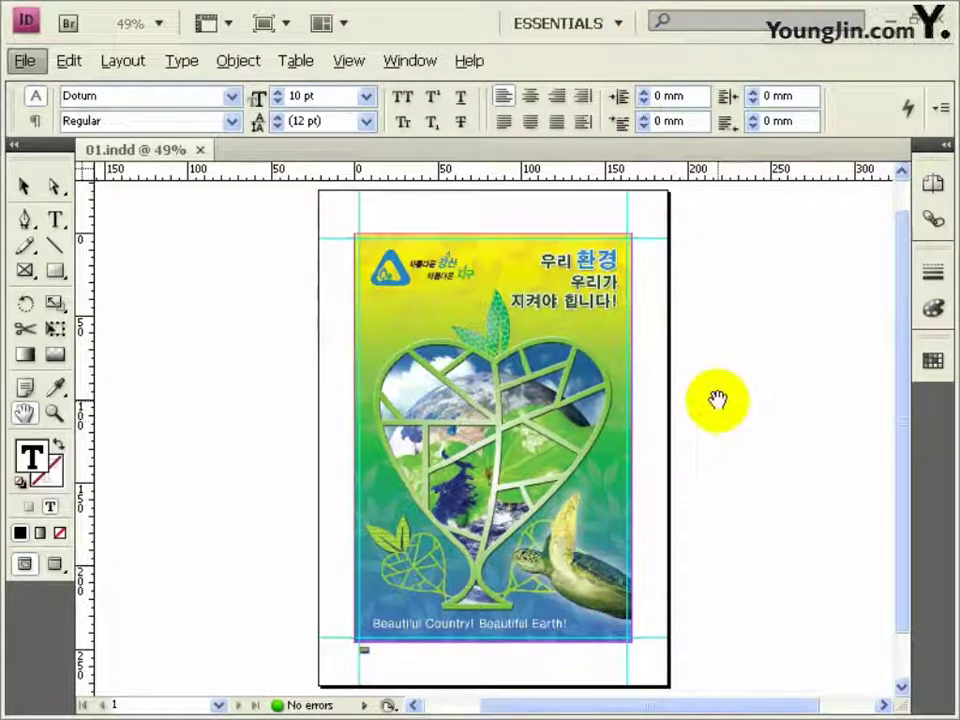